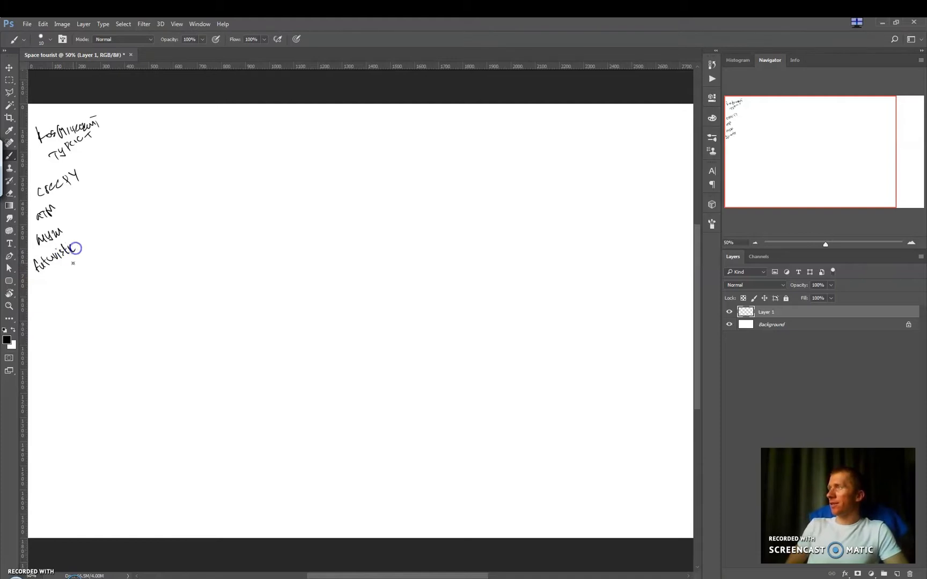
Add "fictional" to the handwritten keyword list and sketch a hunched figure with a backpack beside it.
left_click_drag(65, 277, 82, 262)
mouse_move(155, 178)
left_mouse_down()
mouse_move(170, 157)
mouse_move(198, 185)
mouse_move(173, 188)
mouse_move(157, 219)
left_mouse_up()
mouse_move(169, 159)
left_mouse_down()
mouse_move(153, 168)
mouse_move(212, 193)
mouse_move(196, 238)
mouse_move(170, 236)
mouse_move(158, 266)
left_mouse_up()
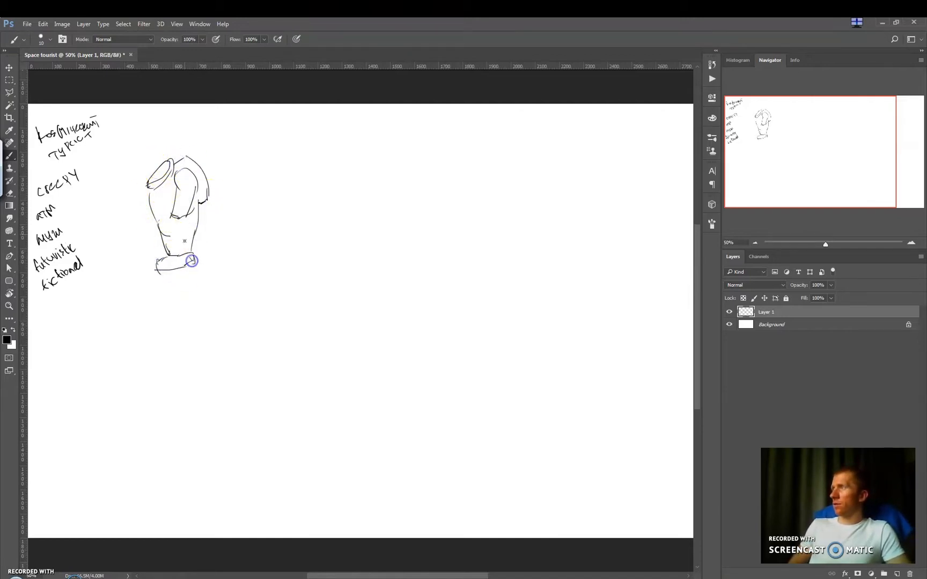
left_click_drag(138, 154, 146, 168)
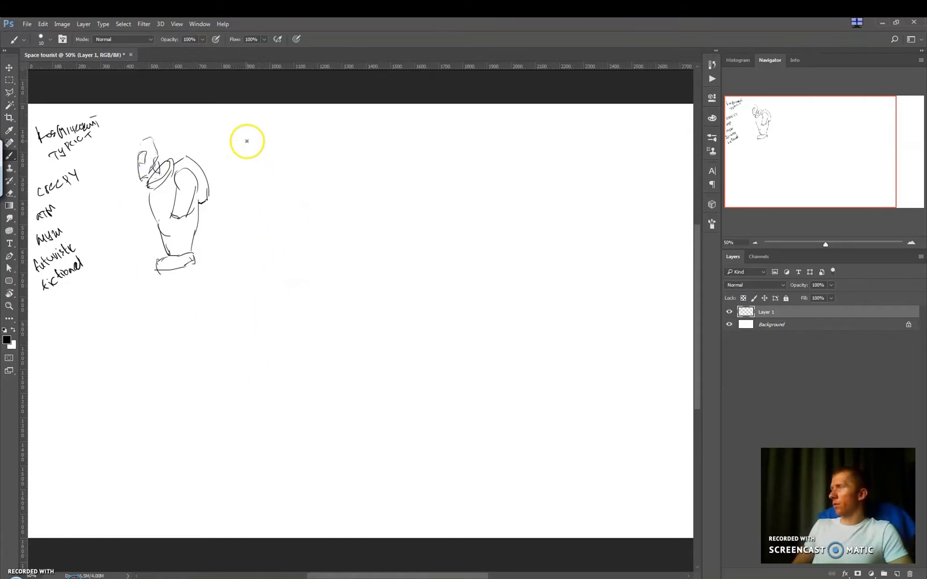
Sketch a second, standing figure with large goggle eyes, a collar and a long coat beside the hunched one.
mouse_move(253, 150)
left_mouse_down()
mouse_move(252, 130)
mouse_move(269, 169)
mouse_move(255, 163)
mouse_move(276, 157)
left_mouse_up()
mouse_move(255, 154)
left_mouse_down()
mouse_move(280, 155)
mouse_move(271, 169)
left_mouse_up()
mouse_move(253, 139)
left_mouse_down()
mouse_move(285, 145)
mouse_move(252, 157)
mouse_move(256, 166)
mouse_move(275, 158)
mouse_move(261, 176)
mouse_move(252, 167)
mouse_move(267, 180)
mouse_move(249, 182)
mouse_move(258, 233)
mouse_move(286, 243)
mouse_move(282, 164)
mouse_move(250, 176)
mouse_move(232, 201)
mouse_move(284, 173)
left_mouse_up()
left_click_drag(236, 203, 240, 228)
mouse_move(252, 174)
left_mouse_down()
mouse_move(269, 219)
mouse_move(259, 178)
left_mouse_up()
mouse_move(284, 239)
left_mouse_down()
mouse_move(266, 269)
mouse_move(288, 300)
left_mouse_up()
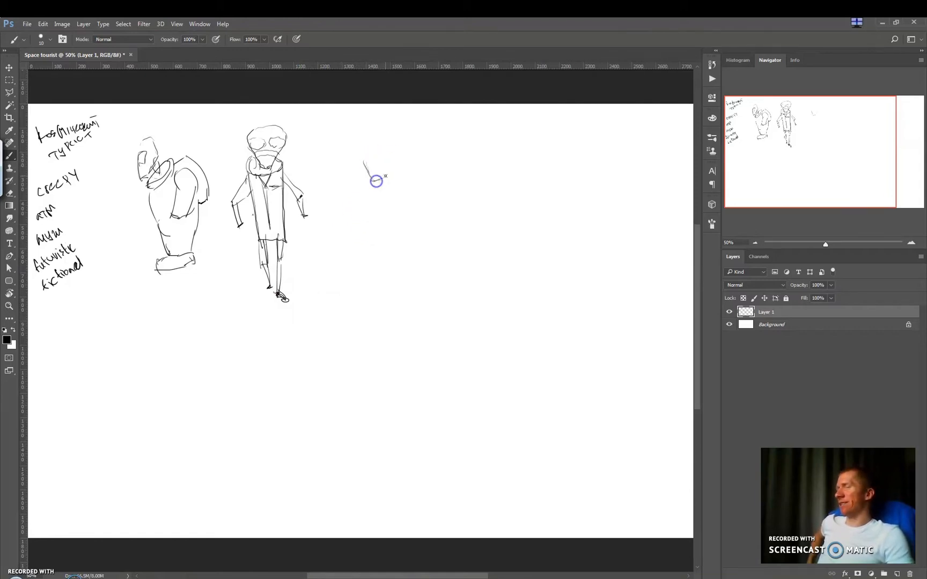
mouse_move(379, 130)
left_mouse_down()
mouse_move(362, 165)
mouse_move(372, 205)
mouse_move(387, 222)
left_mouse_up()
key("ctrl+z")
key("e")
mouse_move(379, 141)
left_mouse_down()
mouse_move(388, 216)
mouse_move(390, 130)
left_mouse_up()
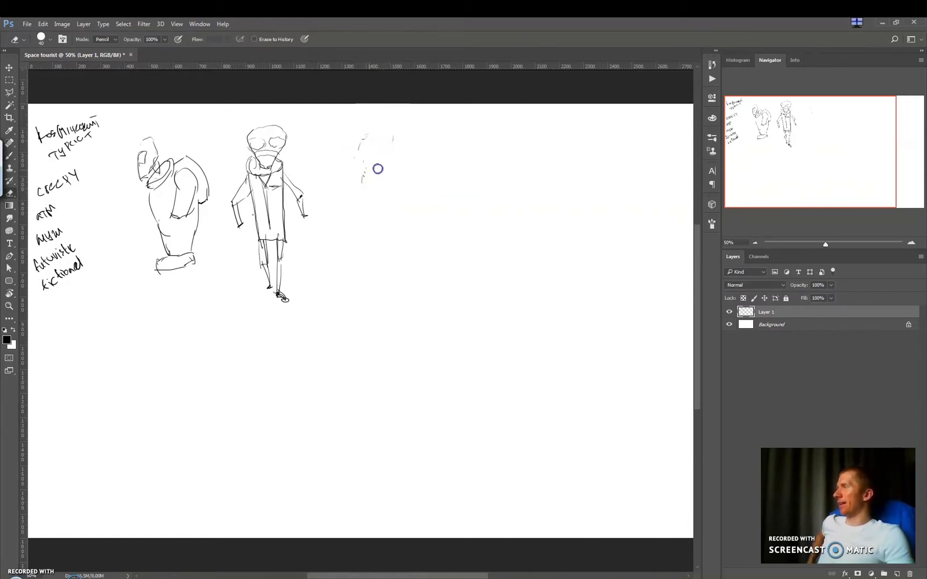
Sketch a kneeling figure with a rounded helmet, one raised hand and the other arm resting on the knee.
key("b")
mouse_move(360, 184)
left_mouse_down()
mouse_move(317, 159)
mouse_move(356, 183)
mouse_move(306, 143)
left_mouse_up()
left_click_drag(384, 197, 401, 225)
mouse_move(360, 222)
left_mouse_down()
mouse_move(401, 226)
mouse_move(385, 214)
left_mouse_up()
mouse_move(361, 221)
left_mouse_down()
mouse_move(358, 231)
mouse_move(372, 227)
mouse_move(346, 201)
mouse_move(352, 248)
mouse_move(378, 255)
mouse_move(391, 235)
mouse_move(413, 282)
mouse_move(364, 252)
mouse_move(402, 236)
mouse_move(352, 247)
mouse_move(358, 273)
mouse_move(335, 275)
mouse_move(375, 279)
mouse_move(377, 289)
left_mouse_up()
key("e")
key("b")
mouse_move(354, 188)
left_mouse_down()
mouse_move(360, 161)
mouse_move(396, 189)
left_mouse_up()
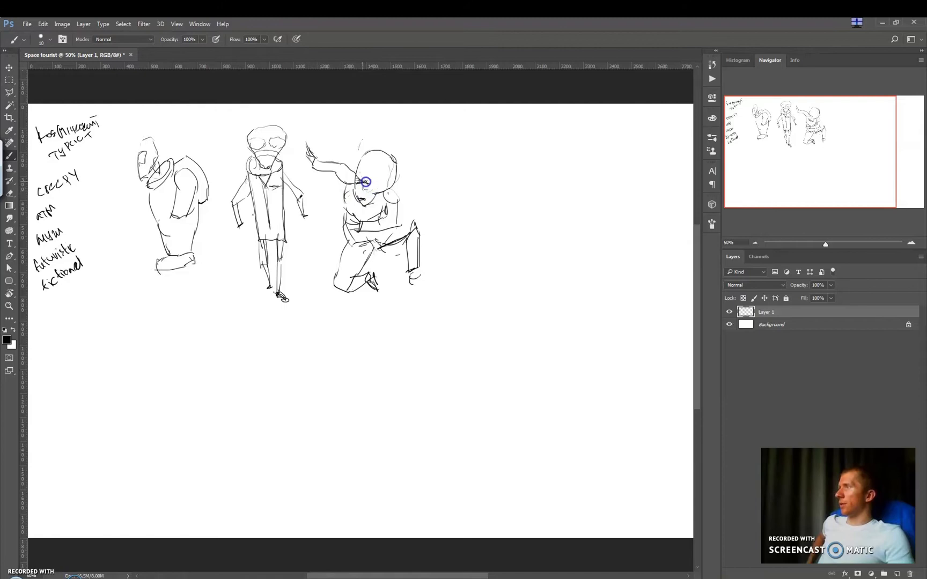
left_click_drag(326, 251, 349, 230)
mouse_move(358, 223)
left_mouse_down()
mouse_move(372, 227)
mouse_move(335, 237)
left_mouse_up()
mouse_move(315, 165)
left_mouse_down()
mouse_move(304, 163)
mouse_move(316, 188)
left_mouse_up()
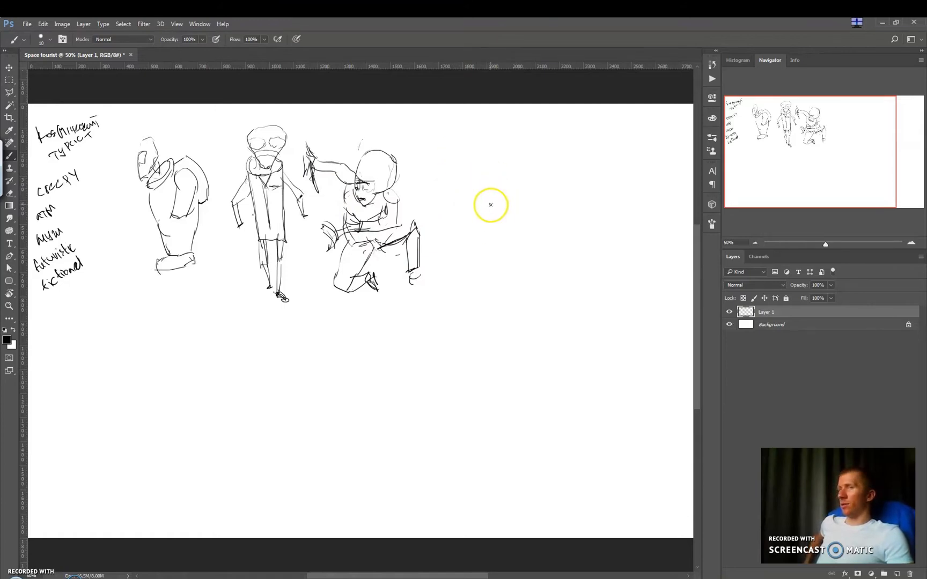
Sketch a small seated figure with a raised arm inside a triangular frame, beside the kneeling figure.
mouse_move(448, 232)
left_mouse_down()
mouse_move(444, 247)
mouse_move(482, 138)
mouse_move(523, 224)
left_mouse_up()
mouse_move(464, 182)
left_mouse_down()
mouse_move(479, 194)
mouse_move(478, 180)
mouse_move(494, 193)
mouse_move(498, 181)
mouse_move(487, 188)
mouse_move(486, 169)
mouse_move(462, 206)
mouse_move(474, 209)
mouse_move(463, 193)
mouse_move(491, 219)
left_mouse_up()
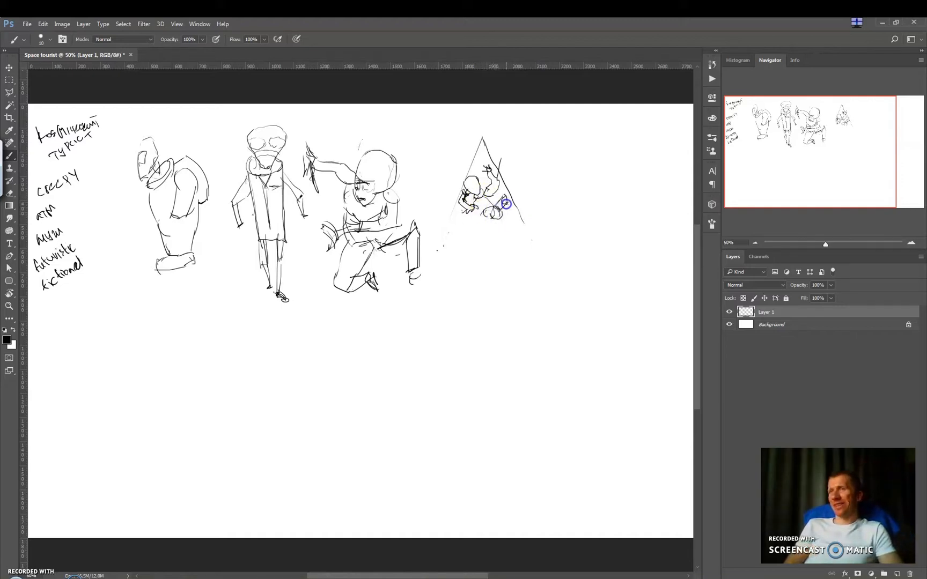
mouse_move(501, 222)
left_mouse_down()
mouse_move(478, 215)
mouse_move(471, 230)
mouse_move(472, 217)
mouse_move(486, 223)
mouse_move(492, 200)
left_mouse_up()
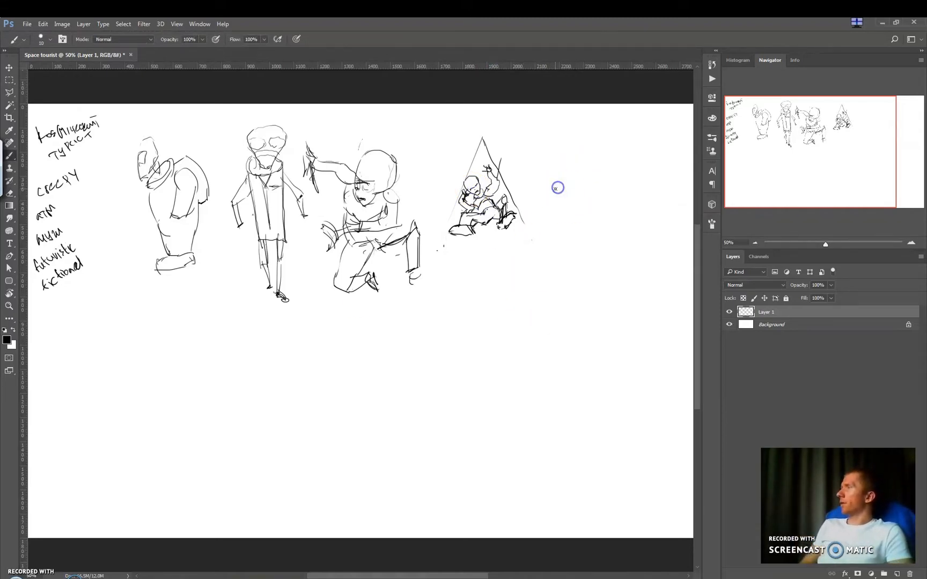
Sketch a tall upright figure with a boxy head, straight arms and straight legs at the end of the row.
mouse_move(553, 196)
left_mouse_down()
mouse_move(550, 192)
mouse_move(563, 198)
mouse_move(546, 204)
mouse_move(572, 243)
mouse_move(560, 221)
mouse_move(569, 195)
mouse_move(559, 170)
mouse_move(579, 213)
left_mouse_up()
key("e")
key("b")
mouse_move(555, 149)
left_mouse_down()
mouse_move(553, 129)
mouse_move(571, 138)
mouse_move(559, 157)
mouse_move(570, 155)
mouse_move(562, 150)
mouse_move(561, 168)
mouse_move(568, 167)
mouse_move(553, 167)
mouse_move(543, 182)
mouse_move(545, 236)
left_mouse_up()
left_click_drag(553, 175, 552, 233)
left_click_drag(587, 168, 592, 229)
left_click_drag(582, 171, 588, 232)
left_click_drag(554, 195, 574, 188)
mouse_move(556, 223)
left_mouse_down()
mouse_move(578, 225)
mouse_move(563, 274)
left_mouse_up()
mouse_move(579, 228)
left_mouse_down()
mouse_move(585, 280)
mouse_move(571, 290)
left_mouse_up()
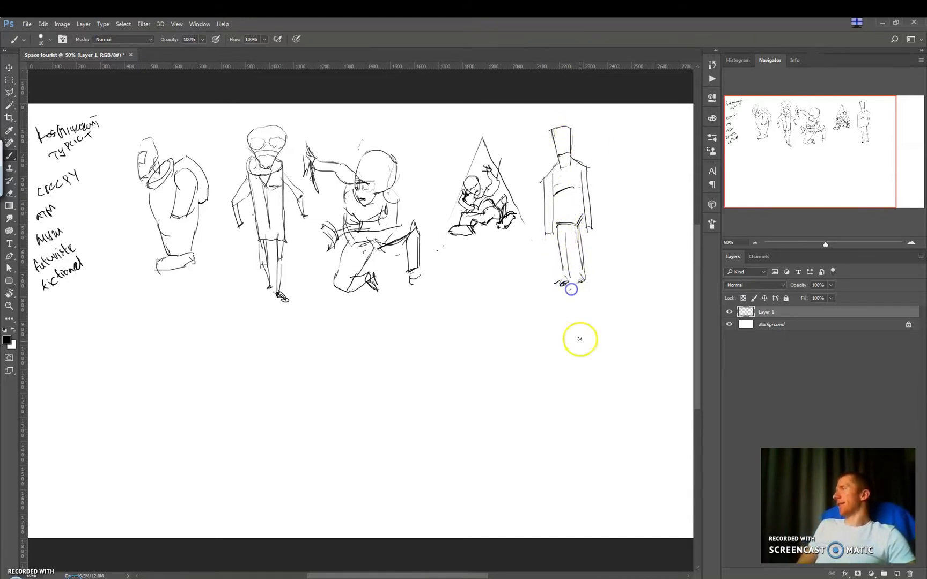
Sketch the bent leg, hip, torso and resting arm of a crouching skeletal robot below the first row of figures.
mouse_move(201, 488)
left_mouse_down()
mouse_move(186, 433)
mouse_move(214, 445)
mouse_move(205, 431)
mouse_move(190, 435)
mouse_move(216, 501)
mouse_move(195, 515)
mouse_move(228, 513)
mouse_move(199, 511)
mouse_move(228, 514)
left_mouse_up()
left_click_drag(216, 433, 244, 446)
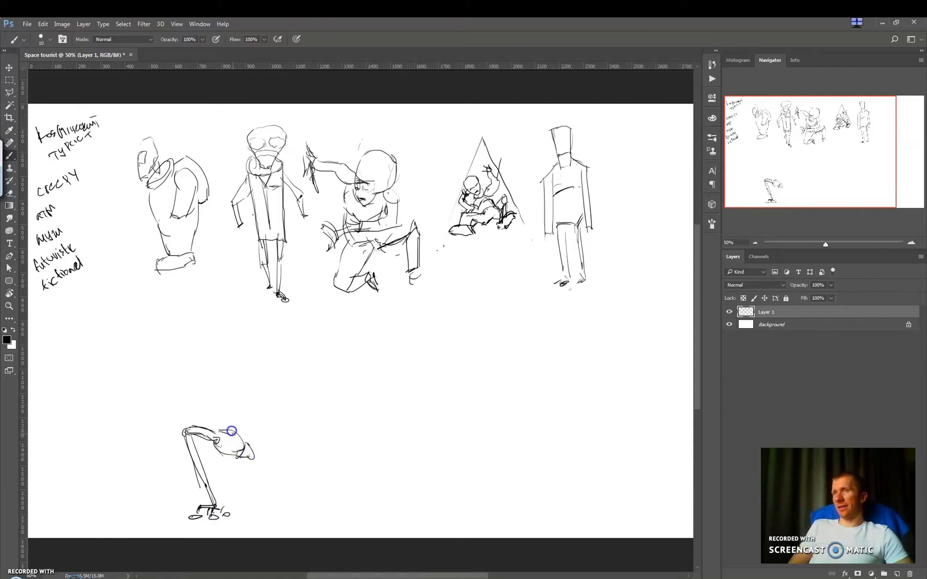
left_click_drag(227, 411, 226, 413)
left_click_drag(234, 411, 229, 417)
left_click_drag(234, 427, 238, 431)
mouse_move(212, 403)
left_mouse_down()
mouse_move(207, 369)
mouse_move(222, 382)
left_mouse_up()
mouse_move(217, 386)
left_mouse_down()
mouse_move(214, 366)
mouse_move(232, 373)
mouse_move(249, 408)
mouse_move(189, 422)
left_mouse_up()
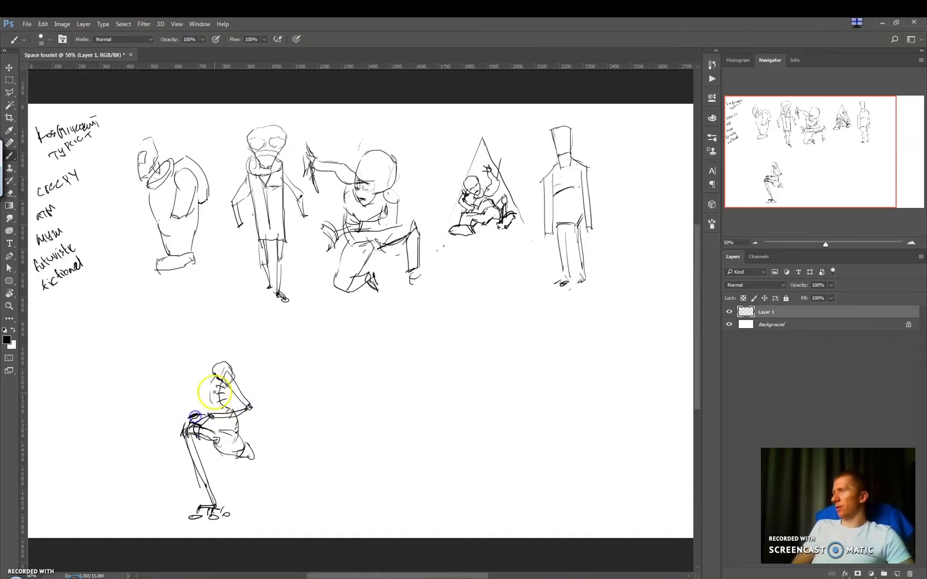
Sketch the crouching robot's large oval head, chest and thin raised arm with an open hand.
mouse_move(190, 318)
left_mouse_down()
mouse_move(189, 349)
mouse_move(218, 325)
mouse_move(185, 338)
left_mouse_up()
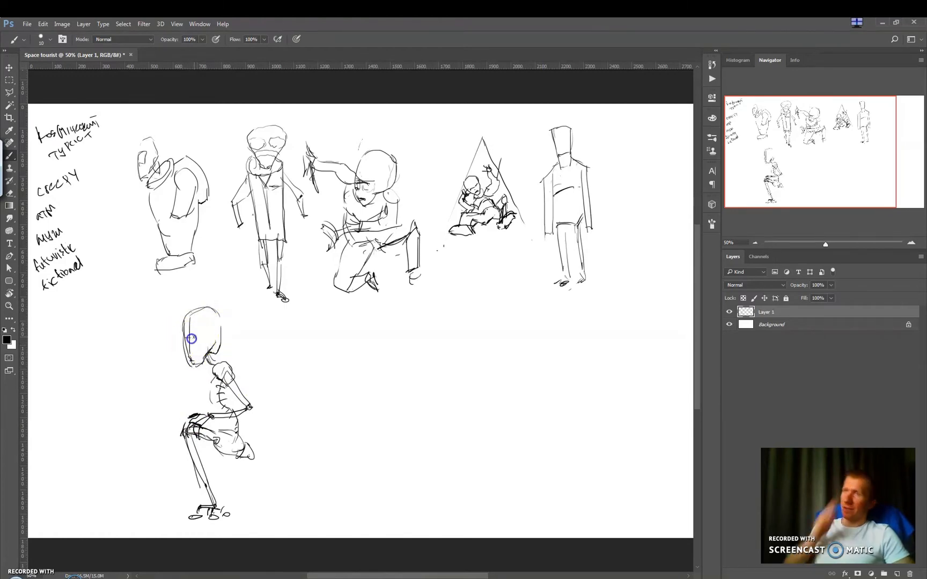
mouse_move(208, 377)
left_mouse_down()
mouse_move(180, 398)
mouse_move(183, 372)
mouse_move(167, 363)
left_mouse_up()
left_click_drag(173, 357, 200, 377)
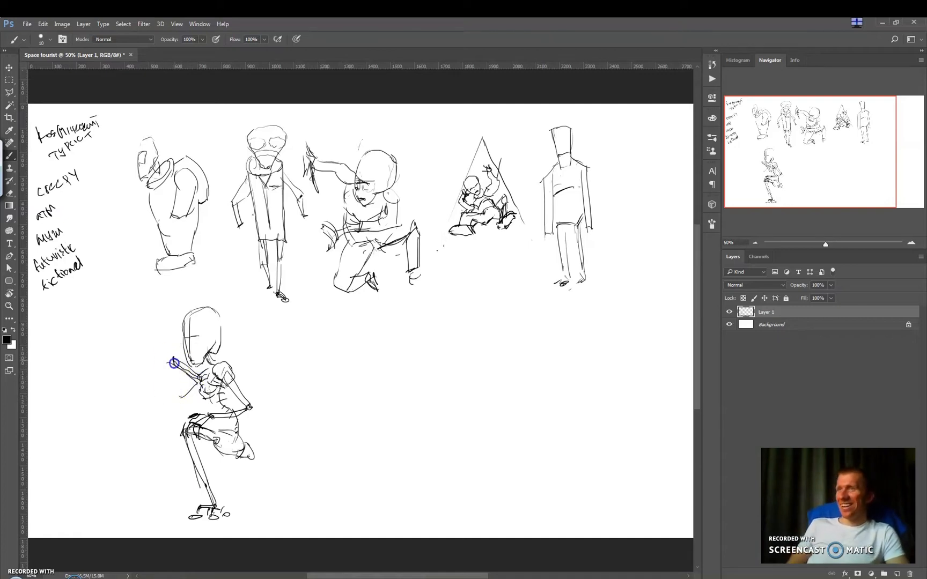
mouse_move(168, 336)
left_mouse_down()
mouse_move(166, 355)
mouse_move(154, 316)
left_mouse_up()
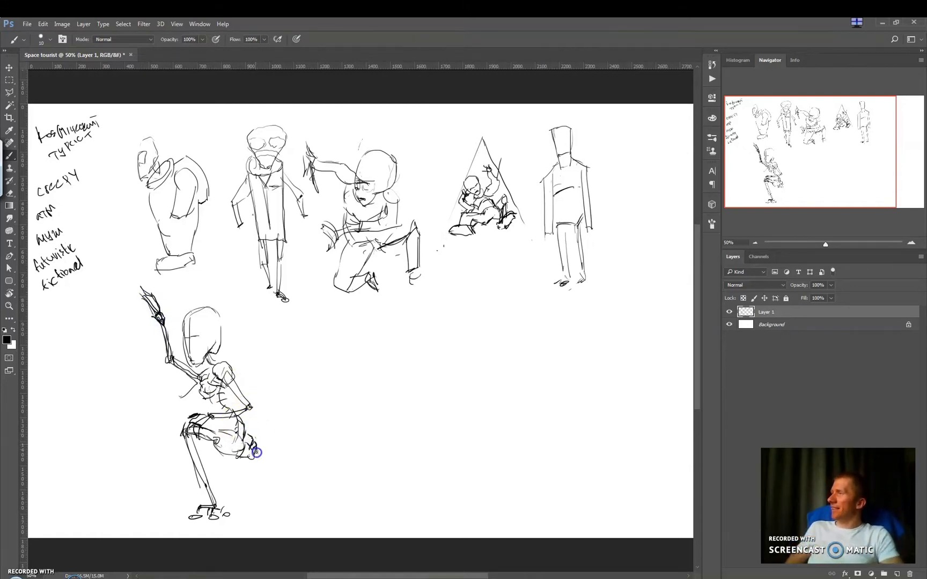
Copy the crouching robot's bent leg and hip and flip the copy horizontally to form the opposite leg.
key("l")
mouse_move(204, 424)
left_mouse_down()
mouse_move(250, 521)
mouse_move(225, 432)
mouse_move(294, 438)
mouse_move(253, 443)
left_mouse_up()
key("ctrl+t")
right_click(284, 437)
left_click(343, 417)
key("Return")
key("m")
left_click(325, 460)
Move and slightly tilt the robot's upper body over the middle of both legs, and add a small stroke between the feet.
key("l")
mouse_move(272, 394)
left_mouse_down()
mouse_move(169, 283)
mouse_move(172, 424)
mouse_move(225, 430)
mouse_move(274, 398)
mouse_move(250, 385)
left_mouse_up()
key("v")
left_click_drag(281, 284, 296, 302)
key("Return")
left_click_drag(226, 383, 238, 380)
key("ctrl+d")
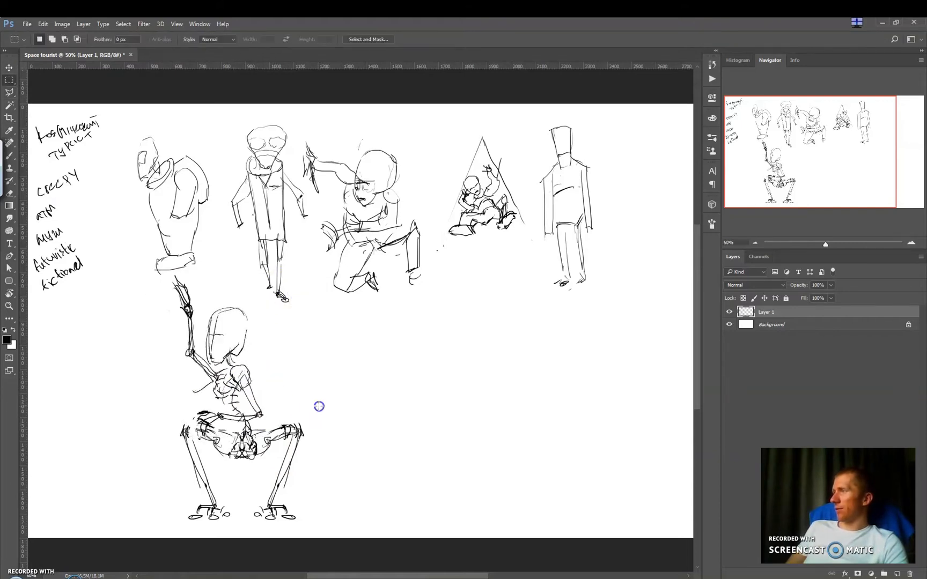
key("b")
left_click_drag(256, 519, 252, 530)
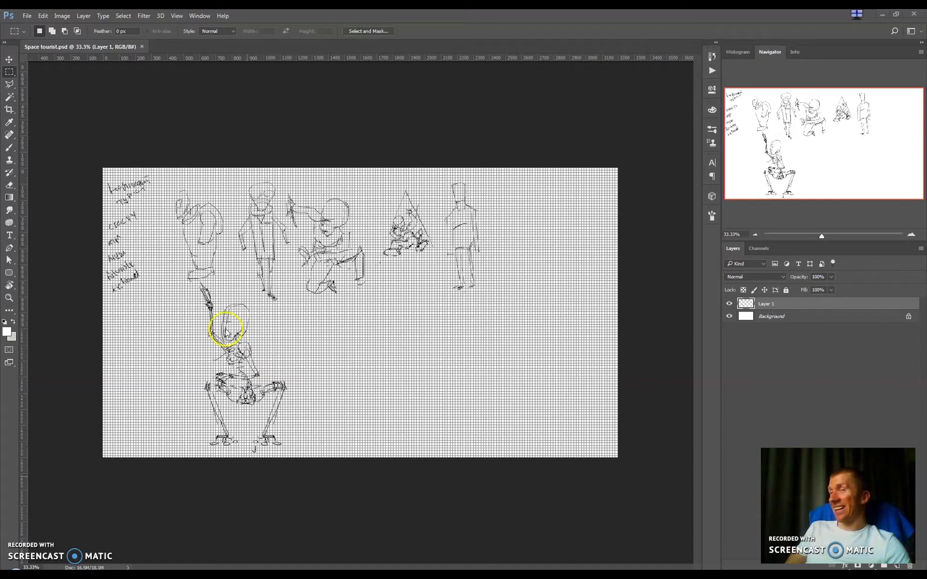
Lasso the whole crouching robot and copy it to a new layer.
scroll(227, 321, "up", 2)
key("l")
left_click(262, 335)
left_click(185, 267)
left_click(151, 279)
left_click(126, 357)
left_click(129, 468)
left_click(160, 518)
double_click(346, 491)
key("m")
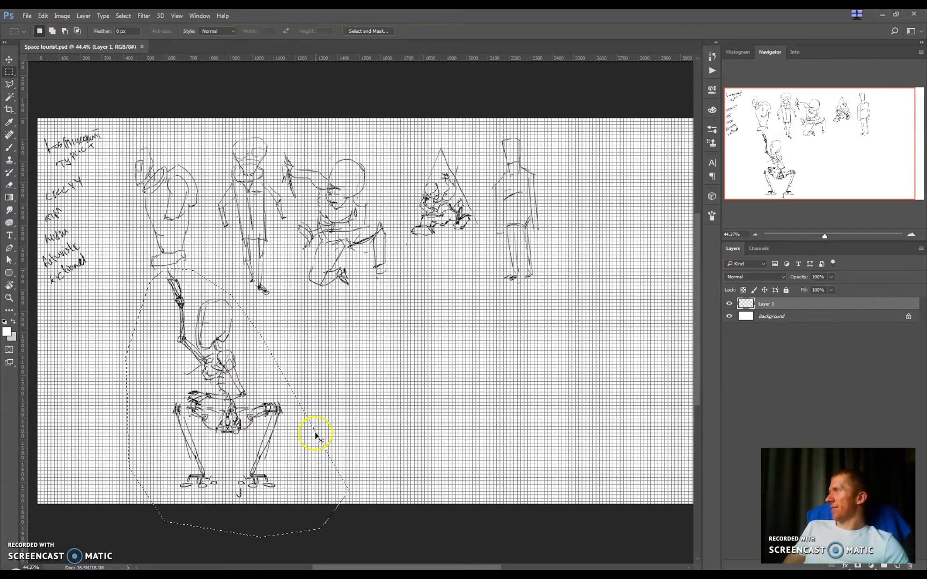
key("ctrl+j")
Move the copied robot to the middle of the canvas and enlarge it to nearly the canvas height.
scroll(291, 393, "down", 2)
key("v")
left_click_drag(237, 396, 359, 396)
key("ctrl+t")
left_click_drag(404, 279, 521, 203)
key("Return")
left_click_drag(382, 372, 379, 372)
Add a new layer directly above Background, fill it with light grey and hide the grid.
left_click(776, 316)
left_click(790, 328)
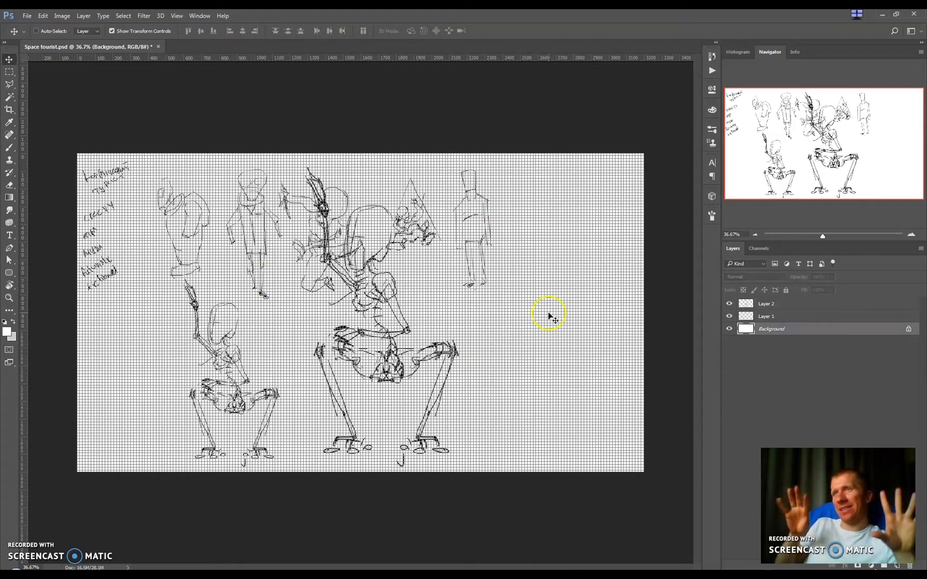
left_click(897, 566)
key("alt+BackSpace")
key("ctrl+BackSpace")
left_click(9, 71)
key("ctrl+apostrophe")
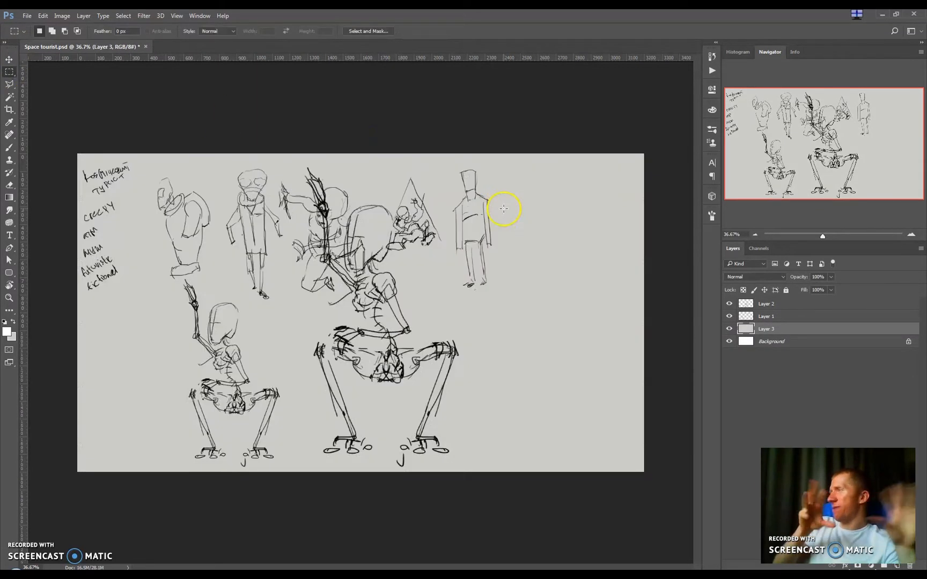
Hide Layer 1 and lower the opacity of Layer 2 to 42%.
left_click(729, 316)
scroll(309, 266, "up", 4)
left_click(766, 304)
left_click(831, 278)
left_click_drag(831, 290, 805, 291)
left_click(745, 305)
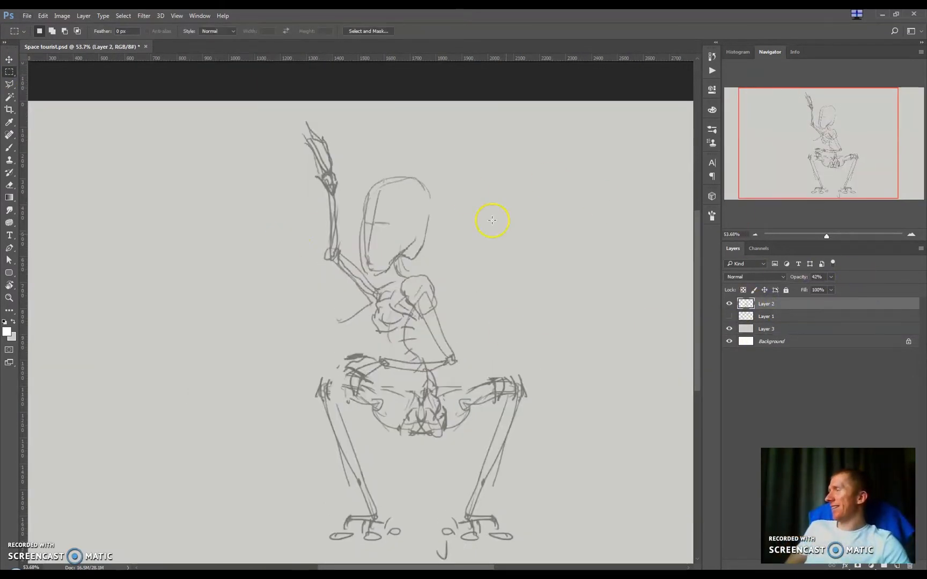
Add a new top layer, set up a black size 15 brush and ink the resting hand's wrist joint.
left_click(897, 566)
key("d")
key("b")
left_click(712, 216)
left_click(683, 212)
left_click_drag(375, 359, 384, 365)
Ink the robot's head over the faded sketch, with eyes, brow, mouth, jaw, ear and rounded skull outline.
left_click_drag(363, 221, 390, 236)
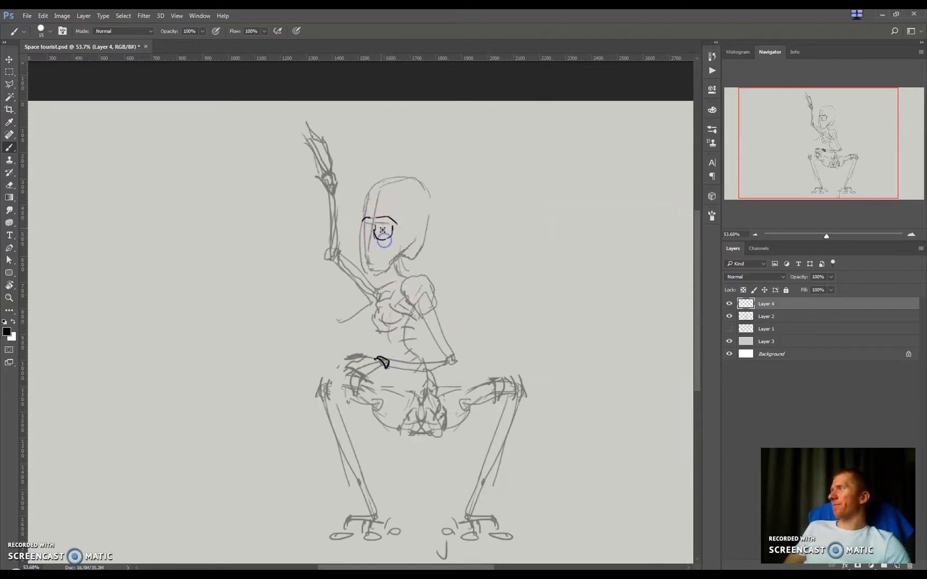
key("ctrl+z")
mouse_move(370, 233)
left_mouse_down()
mouse_move(370, 223)
mouse_move(368, 235)
left_mouse_up()
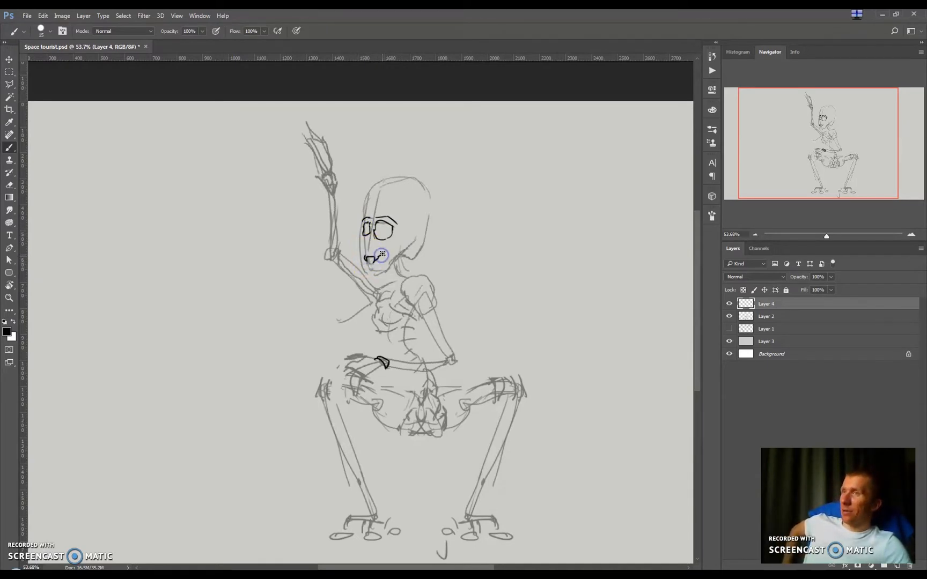
left_click_drag(370, 270, 394, 273)
mouse_move(364, 237)
left_mouse_down()
mouse_move(366, 257)
mouse_move(364, 208)
mouse_move(378, 180)
mouse_move(425, 188)
mouse_move(437, 210)
mouse_move(414, 244)
mouse_move(410, 233)
left_mouse_up()
key("ctrl+z")
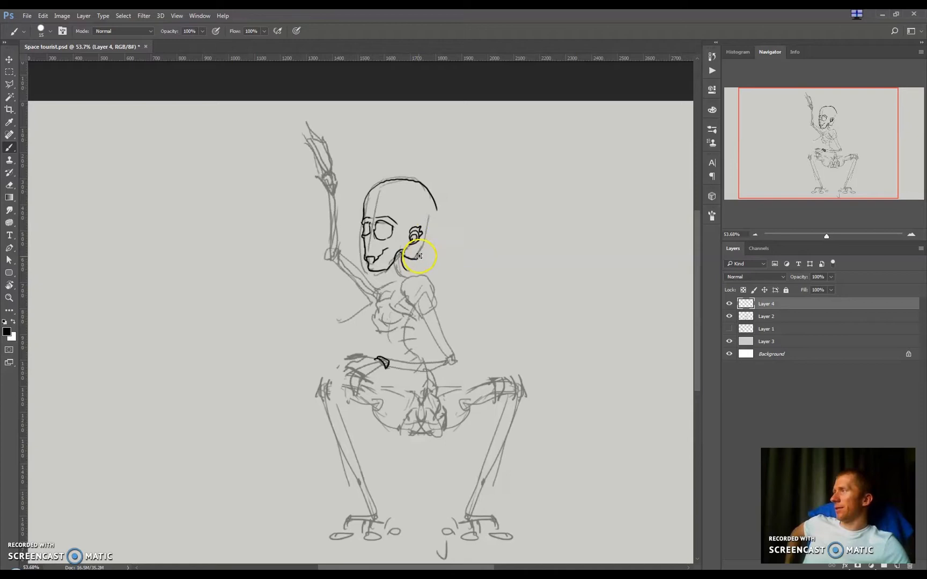
left_click_drag(416, 259, 437, 209)
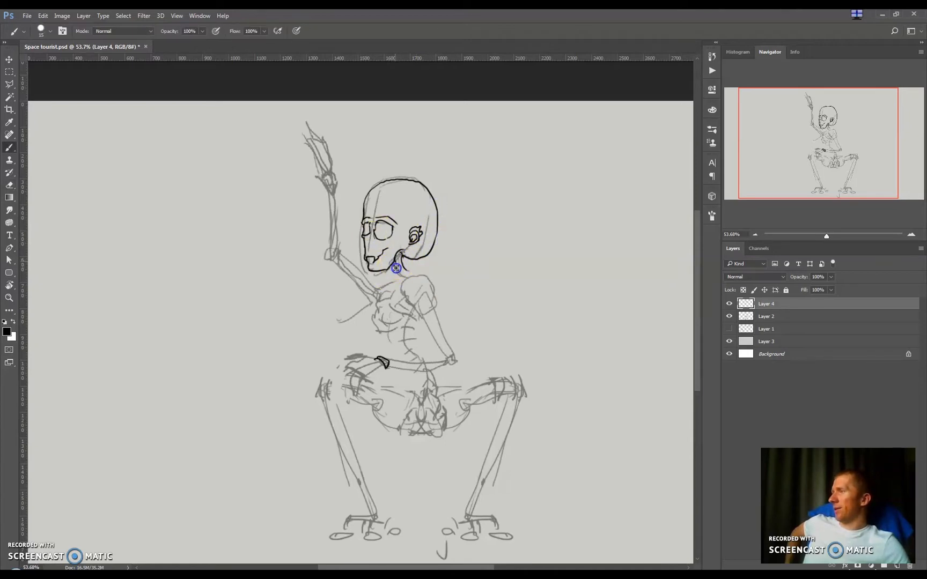
Ink the robot's rounded shoulder cap with its small holes and the upper arm down to the elbow.
mouse_move(410, 277)
left_mouse_down()
mouse_move(436, 293)
mouse_move(415, 306)
left_mouse_up()
left_click(409, 290)
mouse_move(412, 285)
left_mouse_down()
mouse_move(417, 309)
mouse_move(433, 305)
left_mouse_up()
left_click(418, 291)
mouse_move(436, 292)
left_mouse_down()
mouse_move(440, 351)
mouse_move(451, 355)
left_mouse_up()
Ink the collar and the raised arm with its forearm, wrist and segmented fingers.
mouse_move(398, 283)
left_mouse_down()
mouse_move(374, 288)
mouse_move(338, 251)
mouse_move(335, 193)
left_mouse_up()
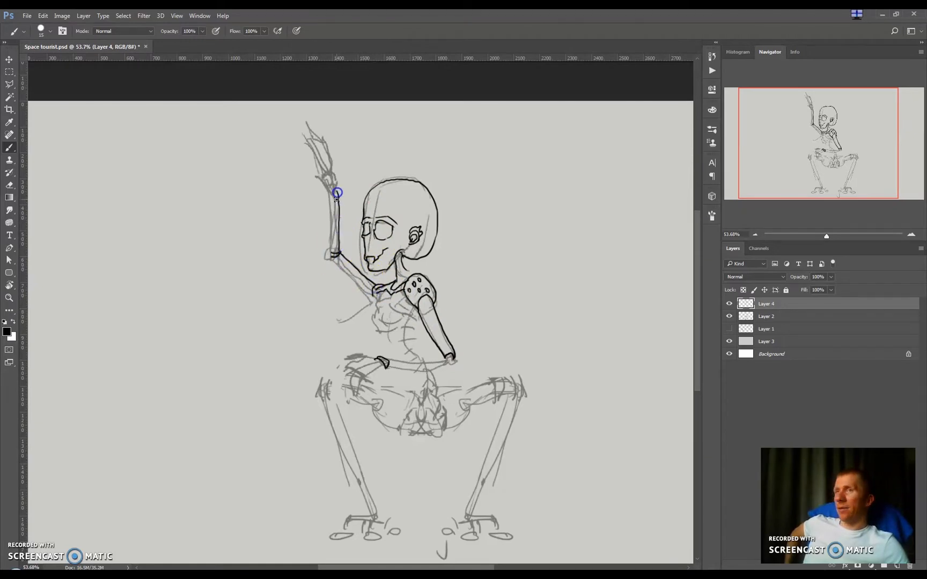
mouse_move(331, 256)
left_mouse_down()
mouse_move(334, 174)
mouse_move(329, 194)
left_mouse_up()
mouse_move(332, 185)
left_mouse_down()
mouse_move(330, 150)
mouse_move(334, 157)
mouse_move(319, 148)
mouse_move(328, 169)
mouse_move(315, 134)
mouse_move(325, 157)
mouse_move(306, 137)
mouse_move(325, 174)
mouse_move(309, 159)
left_mouse_up()
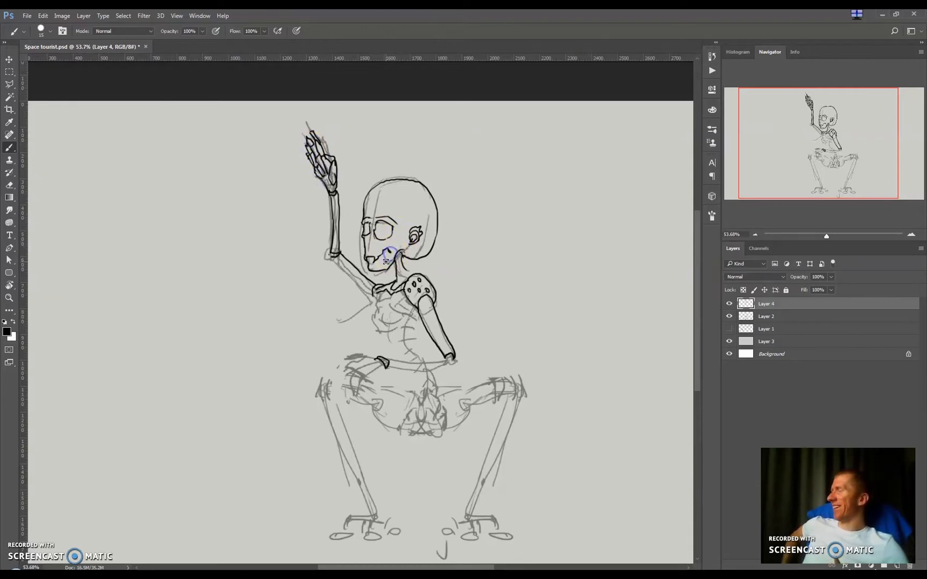
Refine the robot's mouth and ink the chest plate, segmented abdomen and waist lines.
left_click_drag(389, 252, 386, 258)
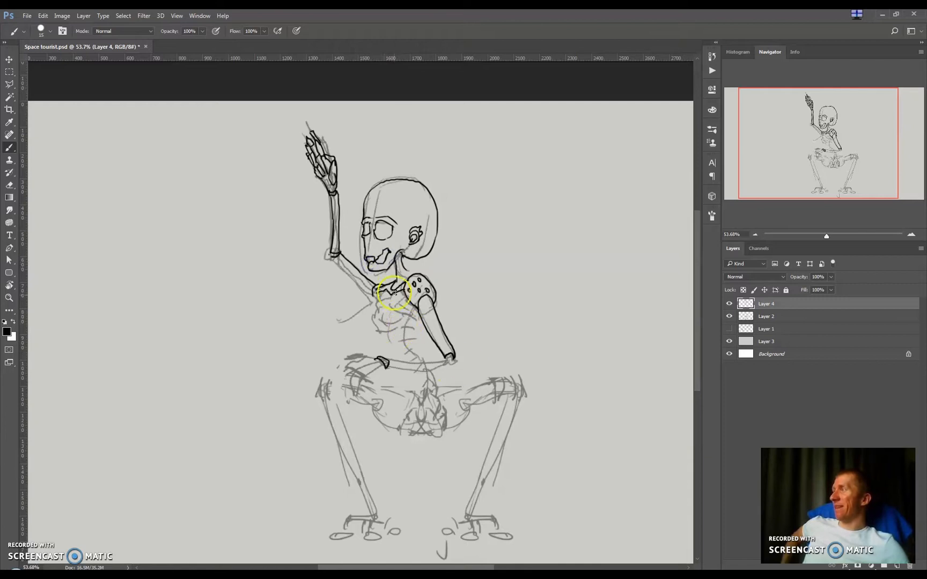
mouse_move(376, 295)
left_mouse_down()
mouse_move(378, 323)
mouse_move(392, 321)
mouse_move(377, 324)
mouse_move(388, 324)
mouse_move(409, 301)
mouse_move(405, 331)
mouse_move(415, 311)
mouse_move(377, 327)
mouse_move(387, 358)
left_mouse_up()
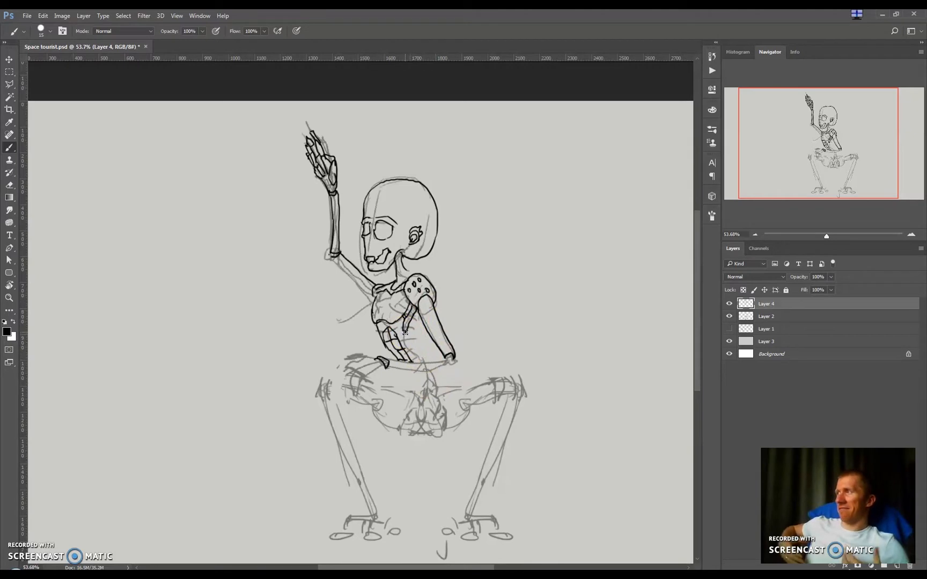
mouse_move(425, 362)
left_mouse_down()
mouse_move(438, 386)
mouse_move(414, 381)
left_mouse_up()
left_click_drag(399, 368, 398, 380)
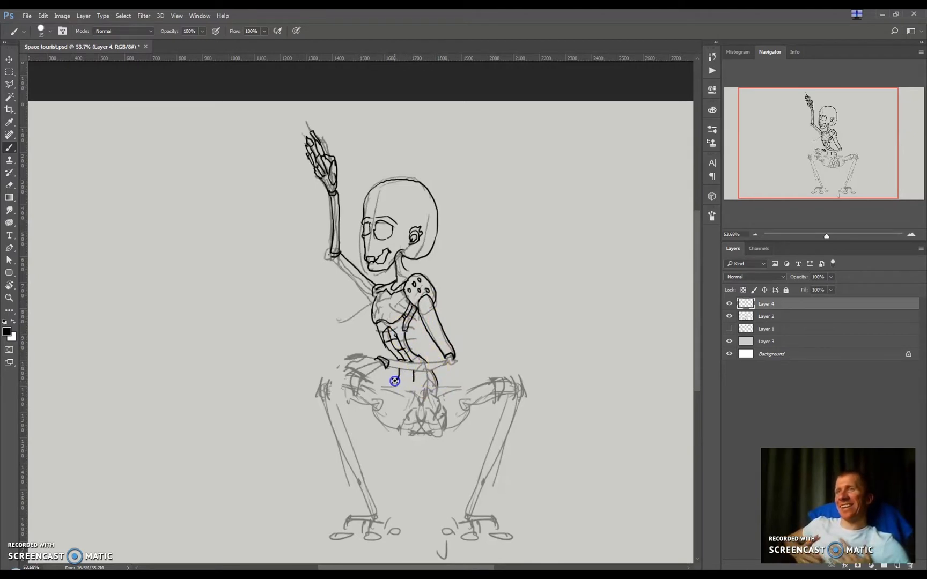
Ink the pointed lower pelvis below the waist with its curved bands.
mouse_move(398, 427)
left_mouse_down()
mouse_move(432, 467)
mouse_move(459, 429)
left_mouse_up()
left_click_drag(417, 454, 457, 448)
mouse_move(403, 435)
left_mouse_down()
mouse_move(436, 442)
mouse_move(463, 427)
left_mouse_up()
Ink the near leg's thigh from hip to knee and the shin down towards the ankle.
mouse_move(426, 386)
left_mouse_down()
mouse_move(419, 410)
mouse_move(444, 415)
mouse_move(507, 376)
mouse_move(511, 361)
mouse_move(524, 391)
left_mouse_up()
left_click_drag(511, 380, 480, 481)
left_click_drag(481, 481, 521, 414)
key("ctrl+z")
left_click_drag(480, 481, 518, 398)
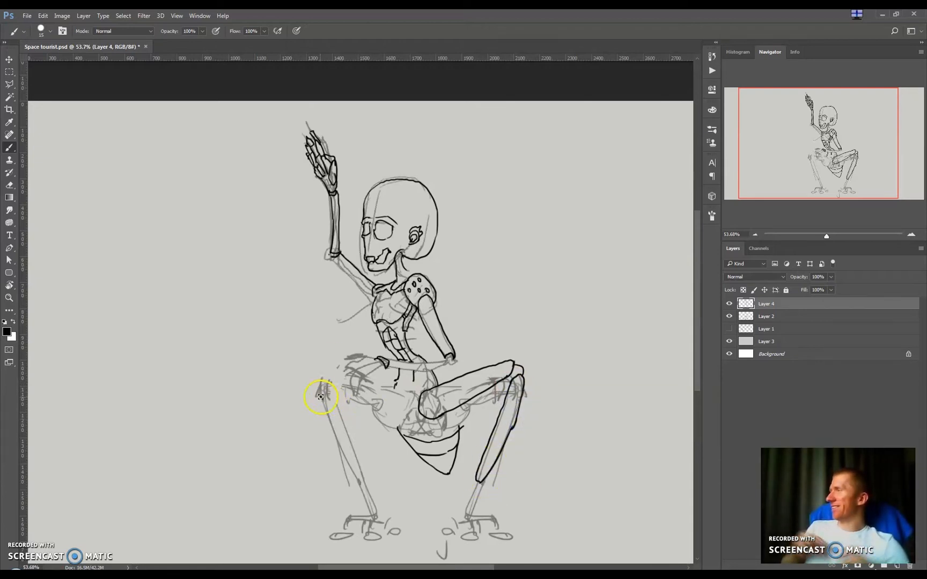
Ink the pelvis front and resting hand with its fingers, plus the far leg's thigh and shin.
mouse_move(385, 367)
left_mouse_down()
mouse_move(368, 382)
mouse_move(354, 366)
mouse_move(373, 377)
mouse_move(353, 371)
mouse_move(353, 402)
mouse_move(358, 370)
mouse_move(364, 398)
mouse_move(368, 384)
mouse_move(372, 393)
mouse_move(358, 357)
mouse_move(350, 361)
mouse_move(377, 397)
mouse_move(405, 400)
mouse_move(413, 295)
mouse_move(353, 375)
mouse_move(402, 391)
mouse_move(398, 427)
left_mouse_up()
left_click_drag(413, 380, 430, 432)
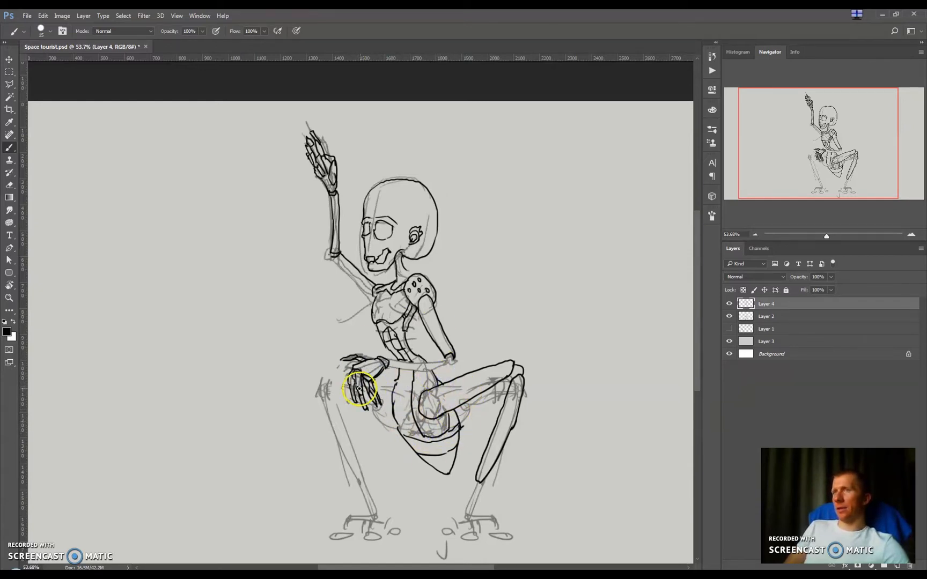
mouse_move(341, 376)
left_mouse_down()
mouse_move(319, 366)
mouse_move(337, 387)
mouse_move(360, 387)
mouse_move(318, 390)
mouse_move(372, 496)
left_mouse_up()
left_click_drag(346, 438, 369, 497)
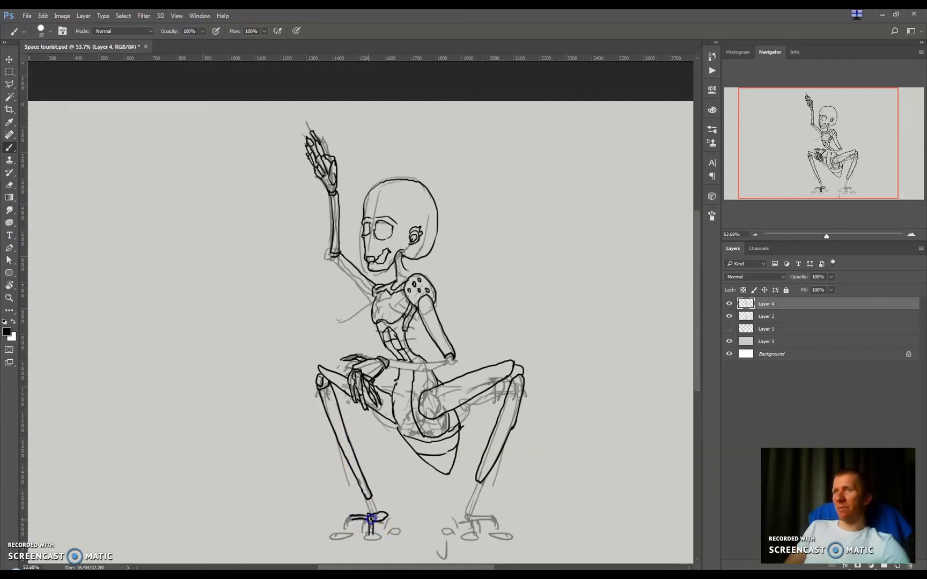
Ink both ankles and the three-pronged feet with their rounded pads.
mouse_move(343, 534)
left_mouse_down()
mouse_move(377, 535)
mouse_move(377, 544)
mouse_move(331, 535)
mouse_move(421, 534)
mouse_move(402, 530)
left_mouse_up()
left_click_drag(397, 530, 393, 534)
left_click_drag(367, 499, 375, 514)
mouse_move(480, 481)
left_mouse_down()
mouse_move(459, 522)
mouse_move(497, 518)
mouse_move(501, 528)
mouse_move(457, 529)
left_mouse_up()
mouse_move(454, 520)
left_mouse_down()
mouse_move(454, 541)
mouse_move(466, 521)
left_mouse_up()
key("e")
key("b")
left_click(467, 528)
left_click(494, 540)
Ink the resting arm's forearm and elbow joint and the underside of the raised upper arm.
left_click(431, 399)
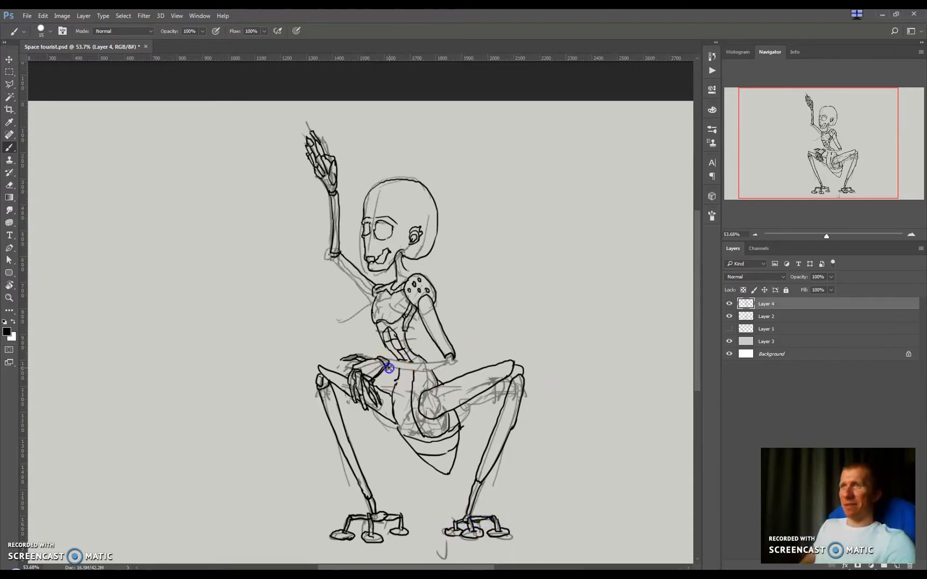
left_click(441, 369, "shift")
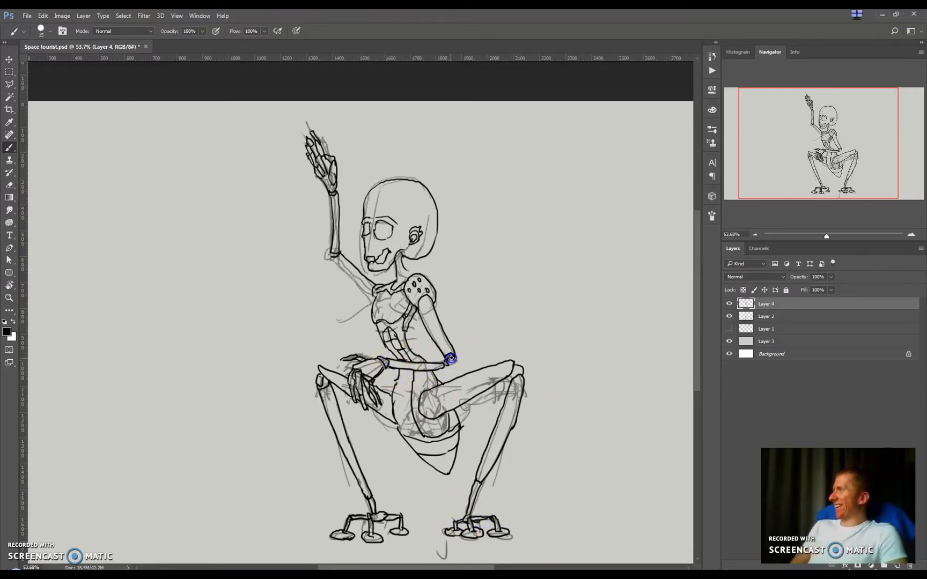
left_click_drag(334, 254, 365, 295)
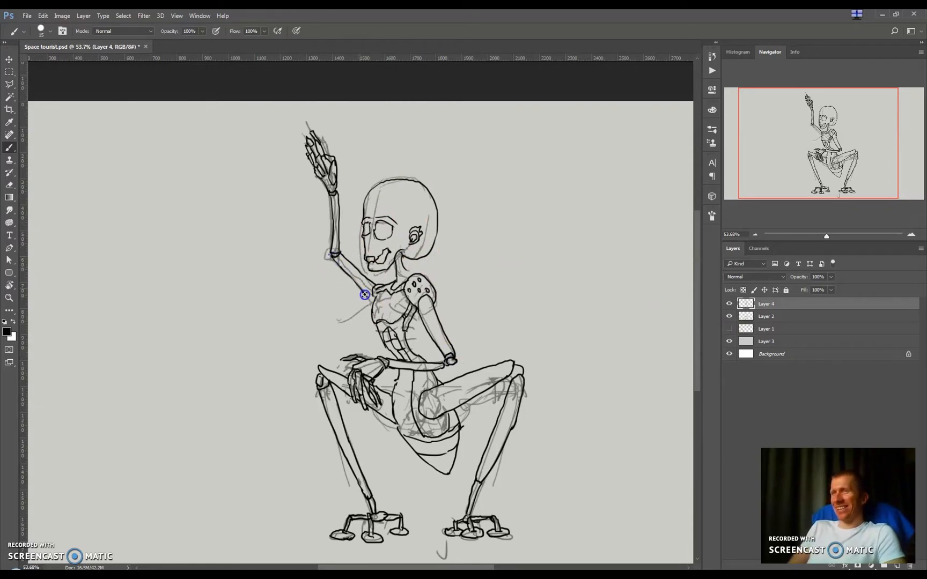
Hide the rough sketch on Layer 2, then ink the neck vertebrae and touch up the pelvis and resting hand.
left_click(729, 316)
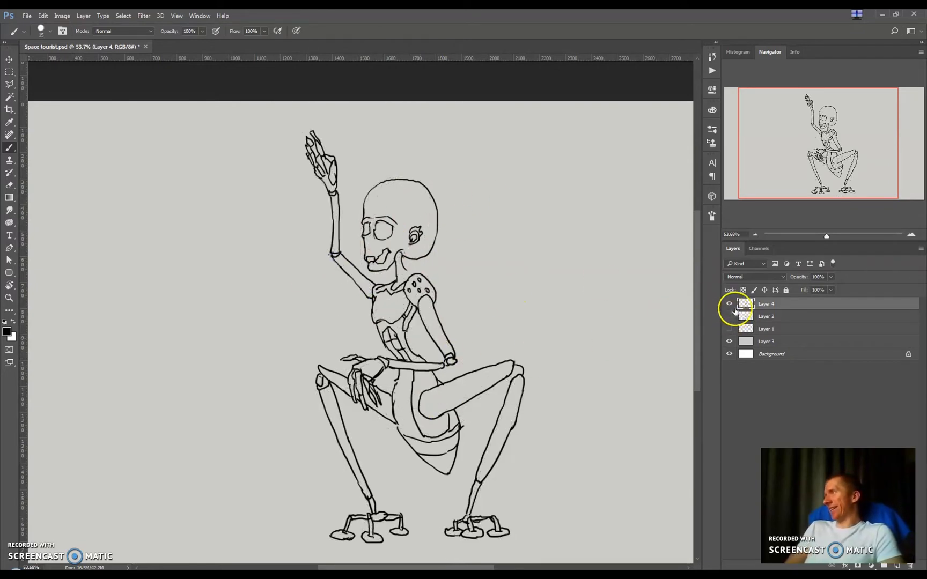
left_click(395, 382)
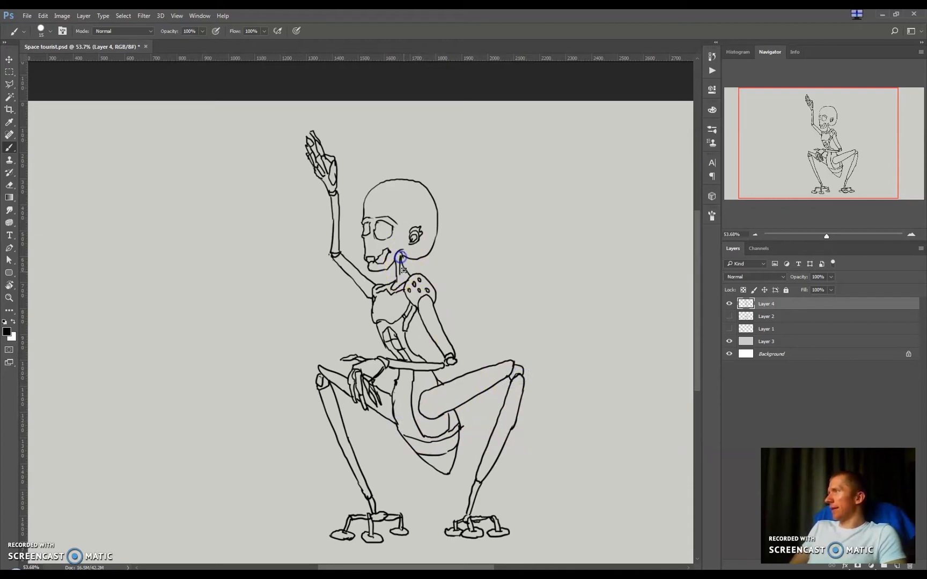
left_click(343, 357)
left_click(345, 361)
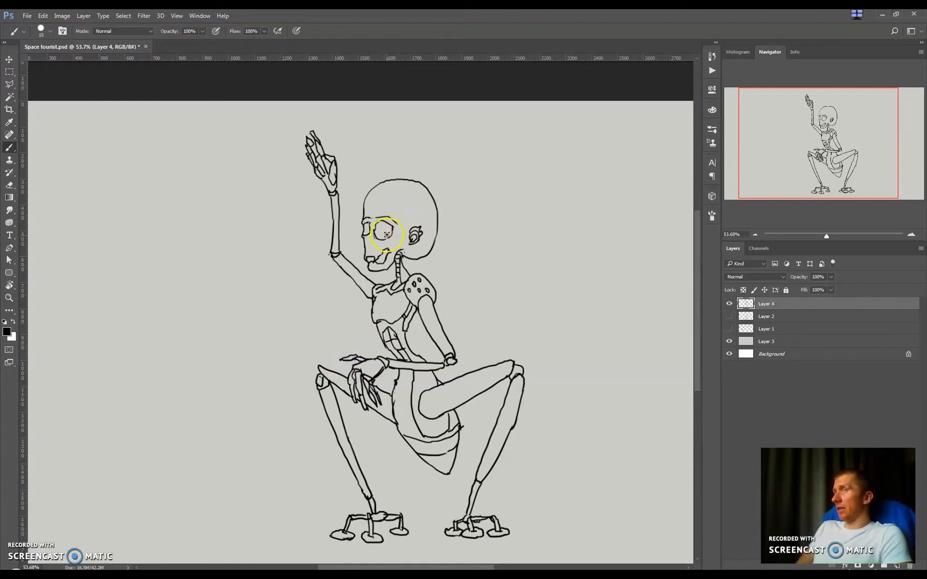
Duplicate the robot's head into the empty space behind the figure for an alternative face.
key("l")
mouse_move(440, 190)
left_mouse_down()
mouse_move(351, 249)
mouse_move(459, 242)
mouse_move(453, 215)
left_mouse_up()
key("v")
left_click_drag(417, 248, 560, 249)
key("ctrl+d")
Erase the round eye, brow and mouth lines on the duplicated head and redraw a frowning eye.
key("e")
left_click_drag(506, 279, 520, 225)
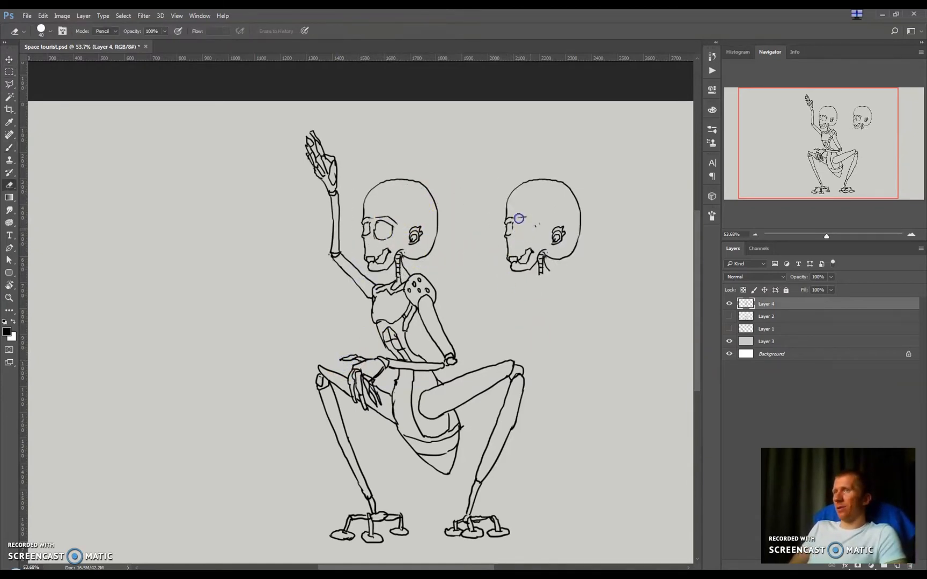
key("b")
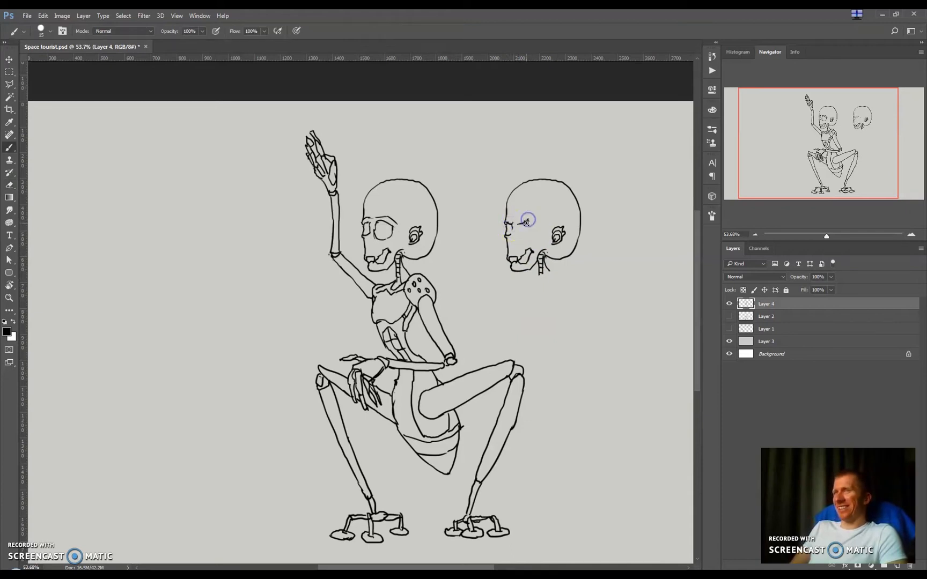
key("e")
mouse_move(531, 230)
left_mouse_down()
mouse_move(519, 249)
mouse_move(523, 217)
mouse_move(527, 260)
left_mouse_up()
key("b")
key("e")
key("b")
Draw jagged fangs along the frowning head's mouth, add a cheek line and finish its pupils.
left_click_drag(525, 254, 524, 262)
key("e")
key("b")
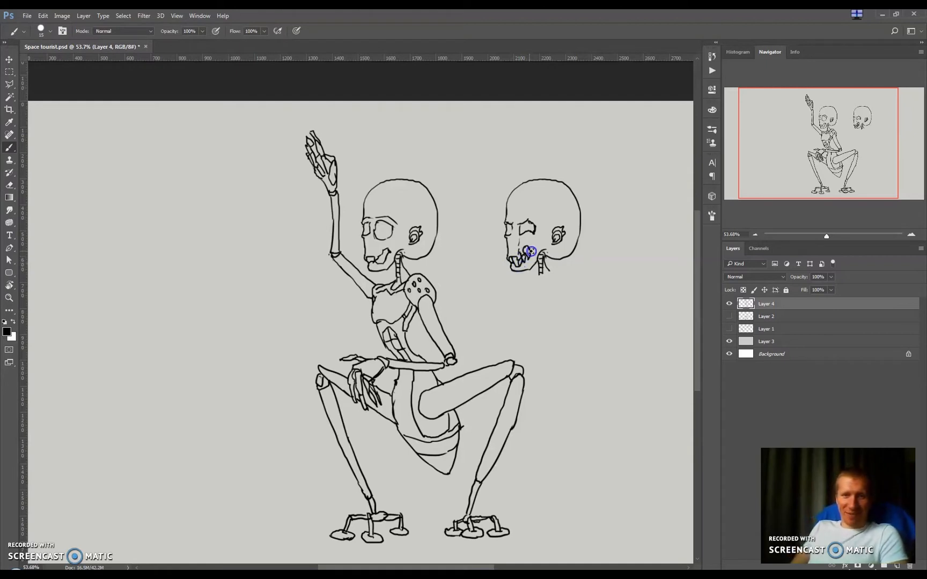
mouse_move(538, 247)
left_mouse_down()
mouse_move(511, 231)
mouse_move(525, 228)
left_mouse_up()
key("e")
key("b")
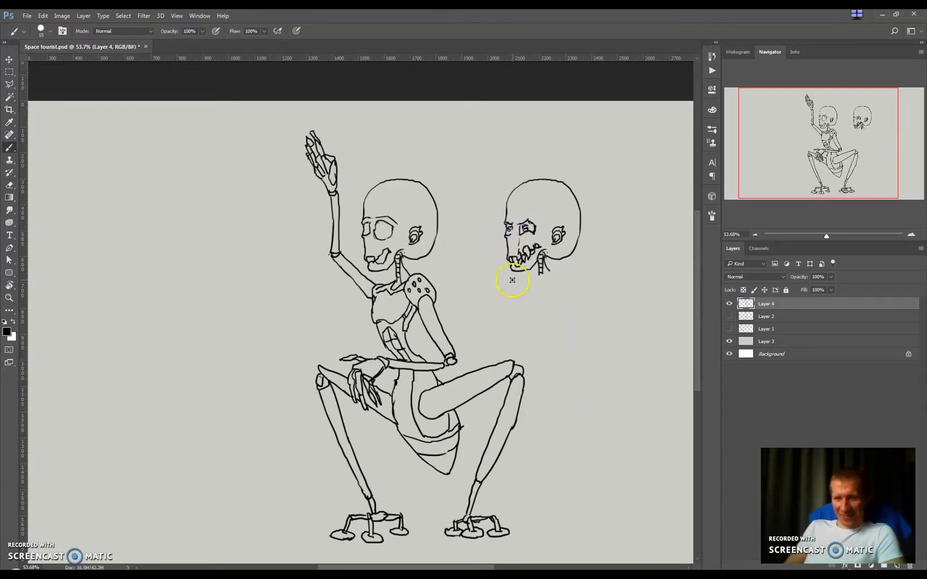
Duplicate the original head into the empty space in front of the raised arm and clear the selection.
key("l")
mouse_move(414, 265)
left_mouse_down()
mouse_move(451, 236)
mouse_move(358, 265)
mouse_move(378, 279)
mouse_move(348, 236)
mouse_move(223, 247)
left_mouse_up()
key("m")
left_click(290, 324)
Replace the eyes of the head in front of the raised arm with tall ovals containing low pupils.
key("e")
left_click(258, 258)
left_click(224, 212)
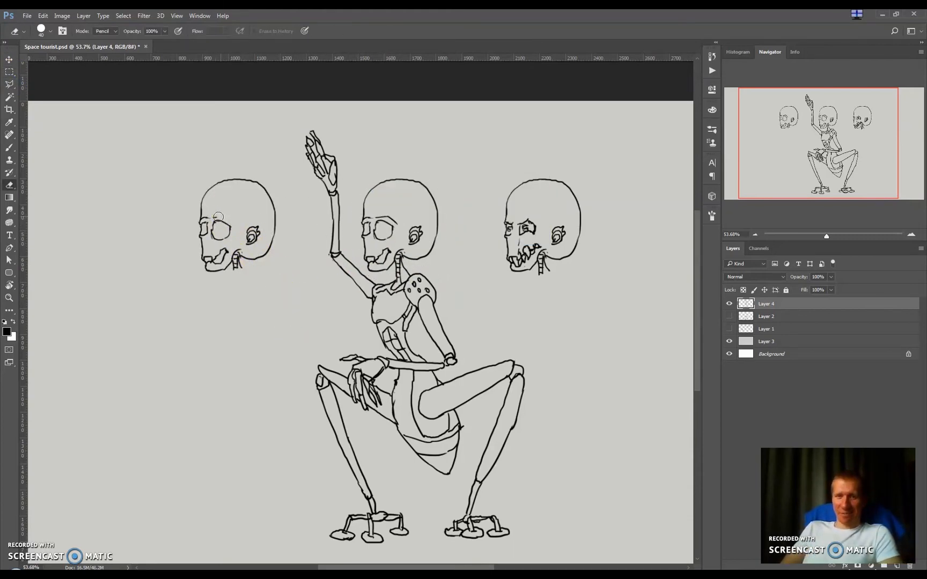
key("b")
mouse_move(203, 244)
left_mouse_down()
mouse_move(210, 224)
mouse_move(205, 239)
mouse_move(228, 235)
left_mouse_up()
key("e")
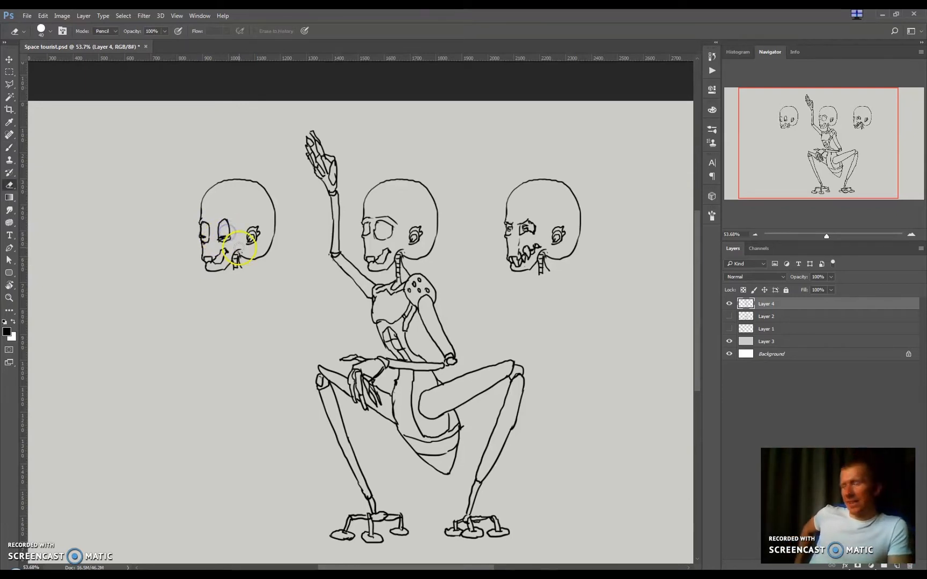
key("b")
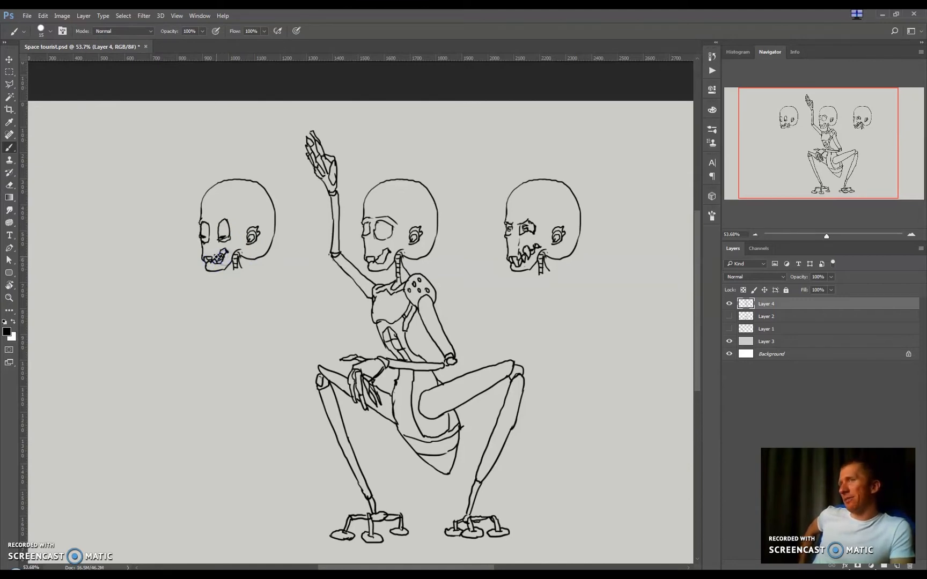
Redraw the oval-eyed head's mouth with teeth and replace its small ear with a large rounded one.
key("e")
left_click_drag(227, 256, 219, 263)
key("b")
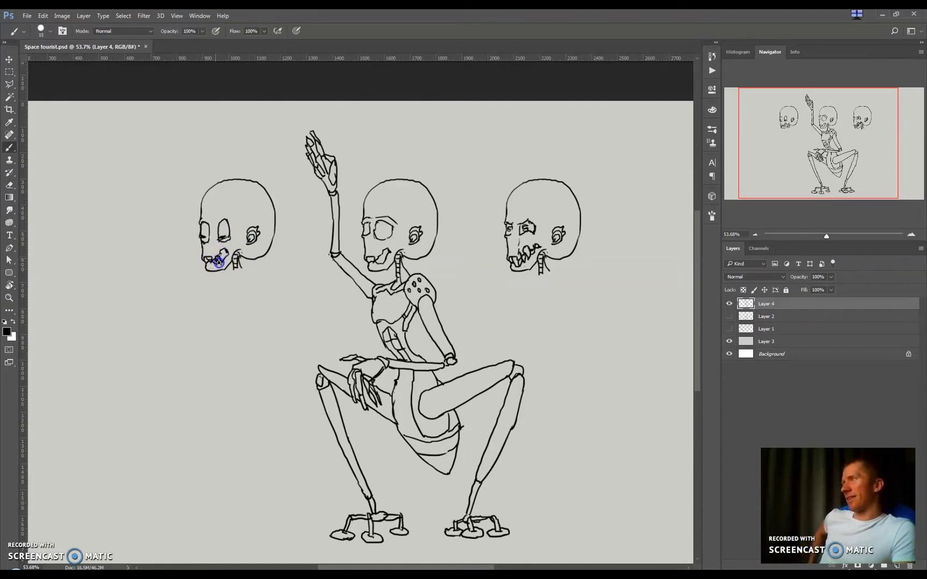
key("e")
key("b")
mouse_move(257, 231)
left_mouse_down()
mouse_move(248, 211)
mouse_move(252, 247)
mouse_move(265, 205)
mouse_move(260, 235)
left_mouse_up()
key("e")
key("b")
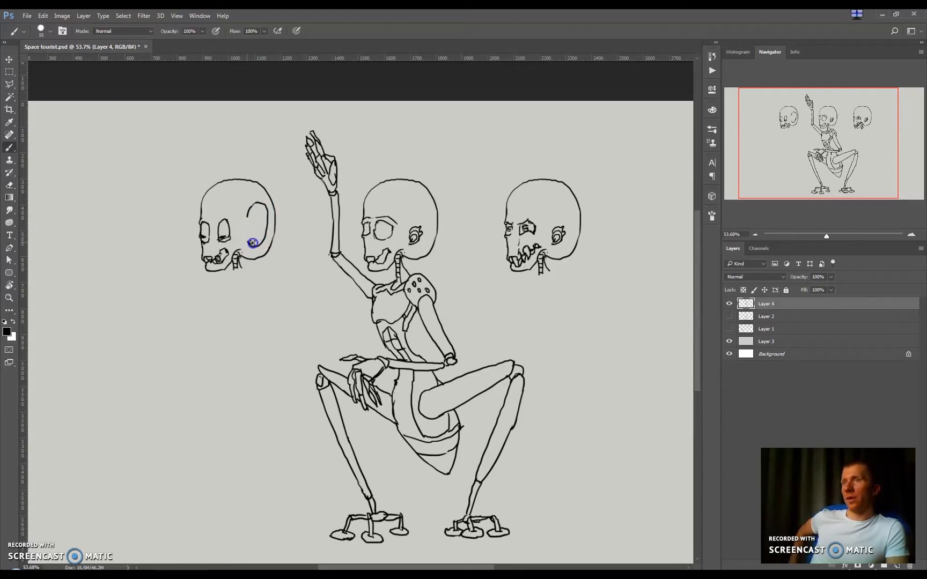
Erase the oval-eyed head's pupils and rework its mouth into a wide toothy grin.
key("e")
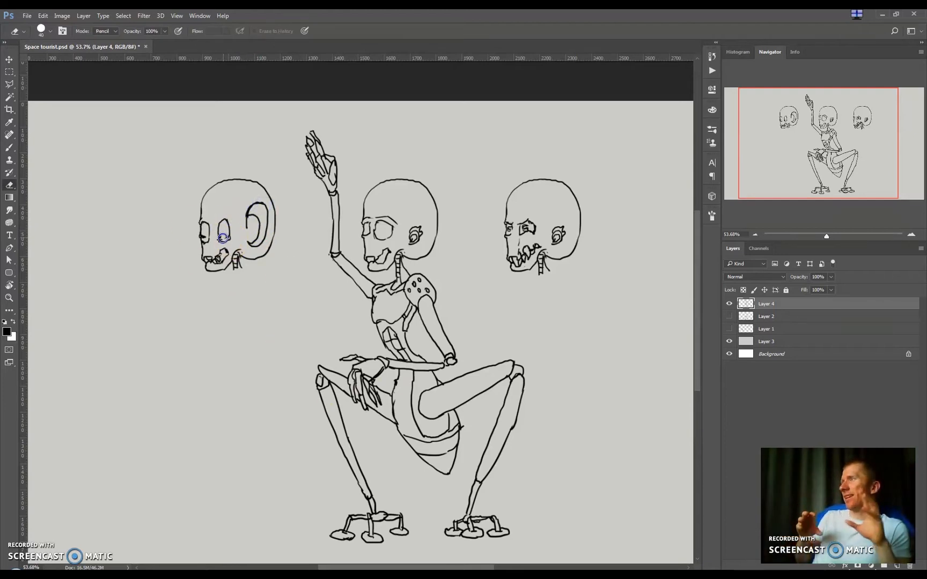
key("b")
left_click_drag(206, 235, 210, 258)
key("e")
key("b")
key("e")
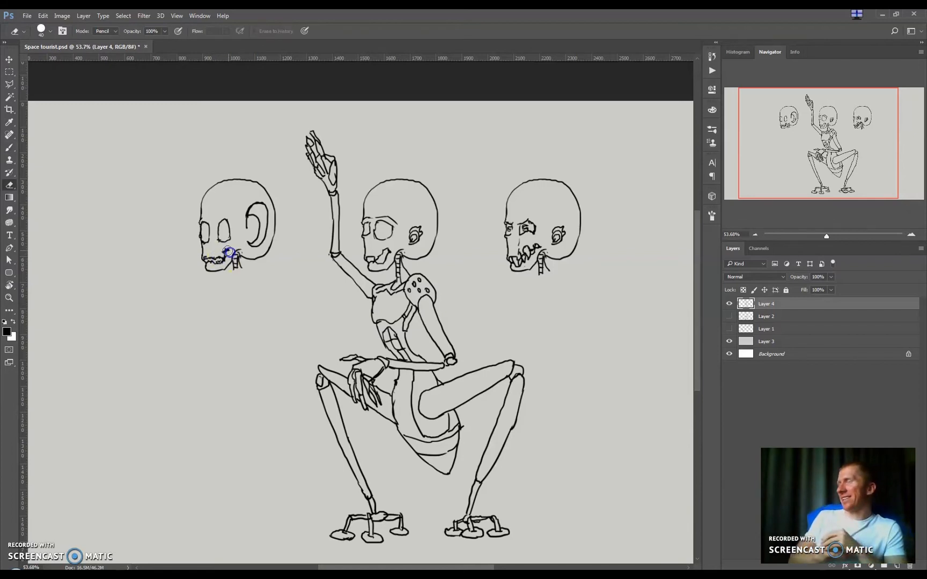
key("b")
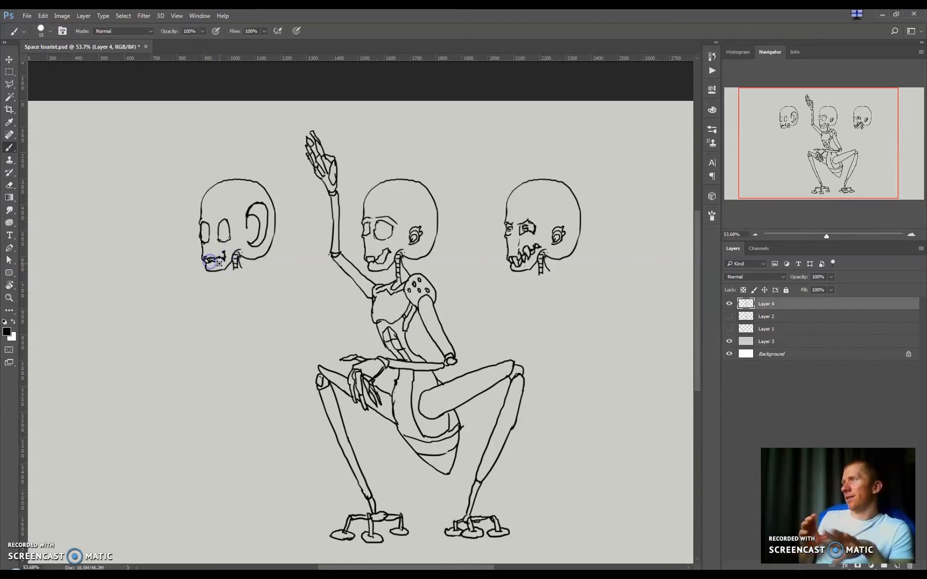
Rework the grinning head's pupils and lower lids, then add small skull holes and short spikes on the forehead.
left_click(202, 236)
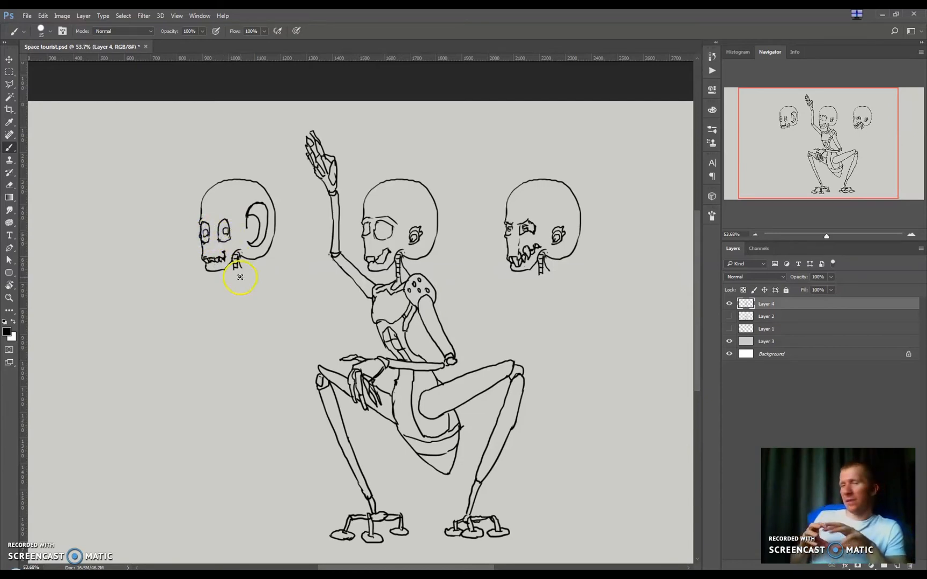
key("e")
key("b")
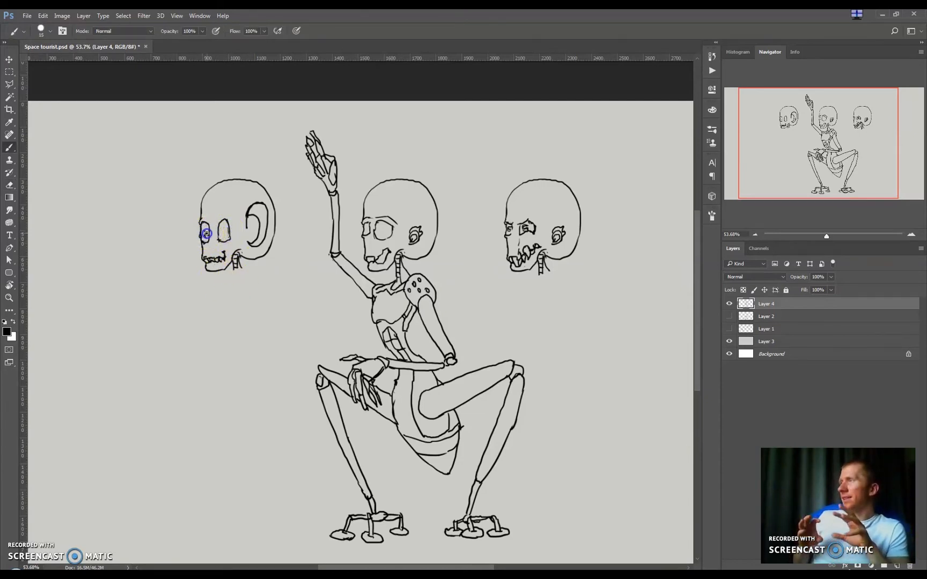
key("e")
left_click(224, 238)
left_click(205, 239)
key("b")
left_click_drag(203, 242, 208, 241)
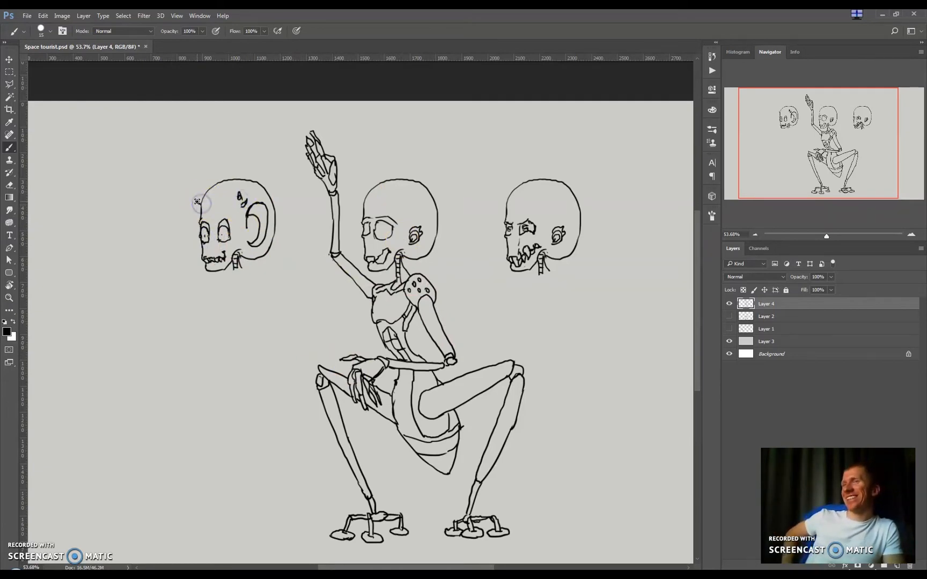
left_click_drag(202, 196, 205, 191)
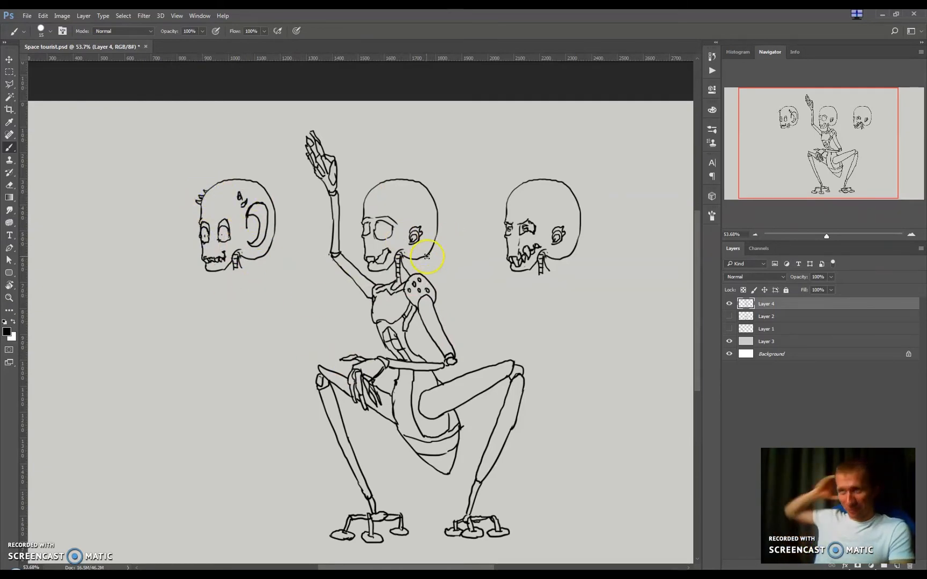
Try deleting the figure's original head, then undo the deletion and clear the selection.
key("l")
left_click(387, 275)
left_click(416, 266)
left_click(437, 261)
left_click(412, 154)
left_click(355, 186)
left_click(386, 277)
key("Delete")
key("m")
left_click(486, 146)
key("ctrl+z")
key("ctrl+z")
left_click(481, 325)
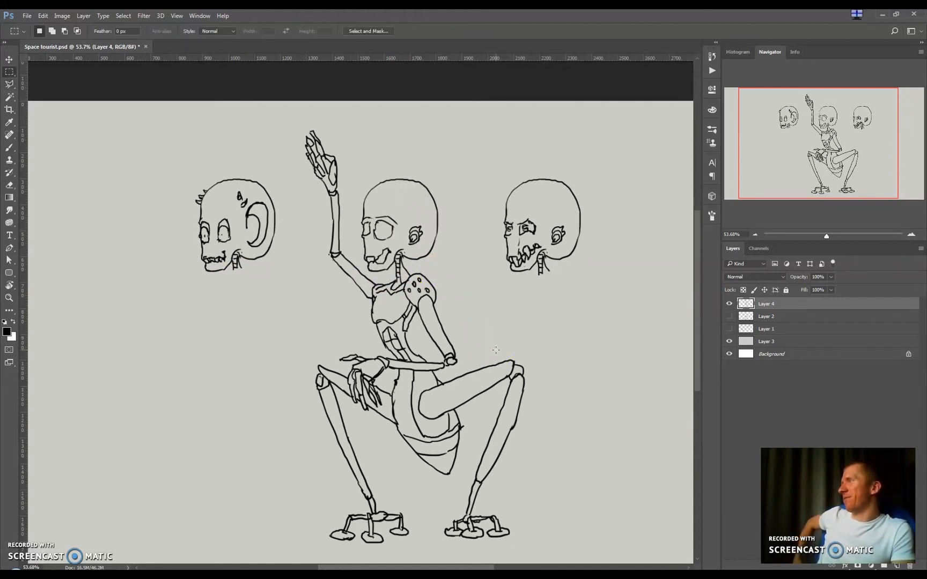
Draw a tubular throat beneath the fanged head's jaw and small angular holes across its skull.
key("b")
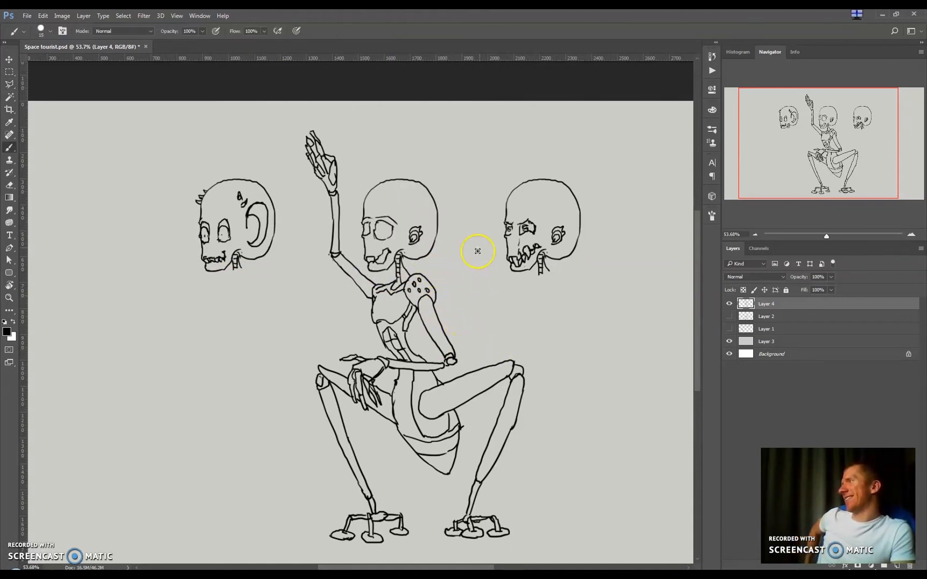
left_click(520, 274)
key("ctrl+z")
left_click_drag(528, 287, 531, 294)
left_click_drag(496, 199, 503, 203)
key("e")
key("b")
left_click_drag(557, 219, 550, 221)
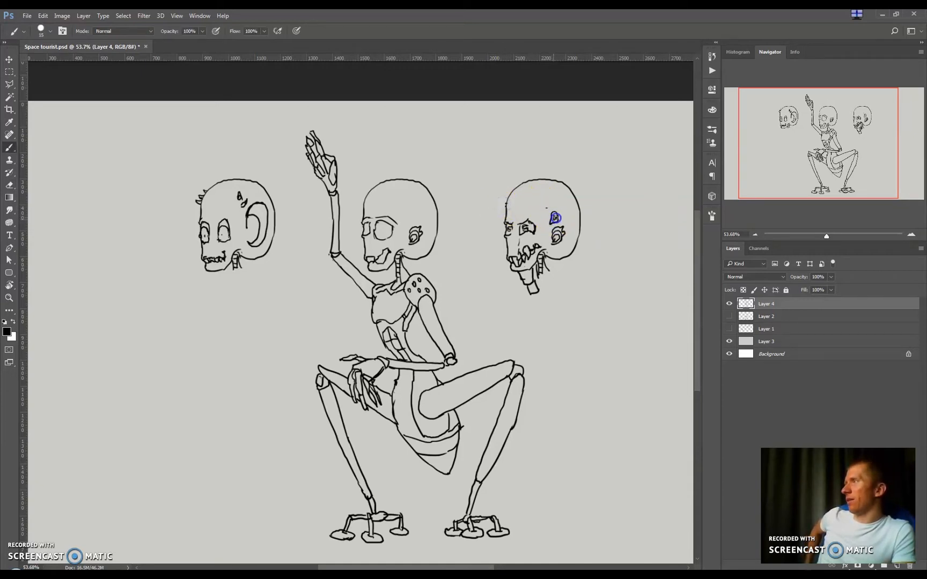
left_click_drag(539, 206, 538, 209)
Redraw the lower pelvis with a pointed front plate and erase the old lines crossing it.
left_click_drag(404, 446, 421, 434)
mouse_move(414, 457)
left_mouse_down()
mouse_move(426, 476)
mouse_move(427, 437)
left_mouse_up()
left_click_drag(430, 476, 413, 436)
key("e")
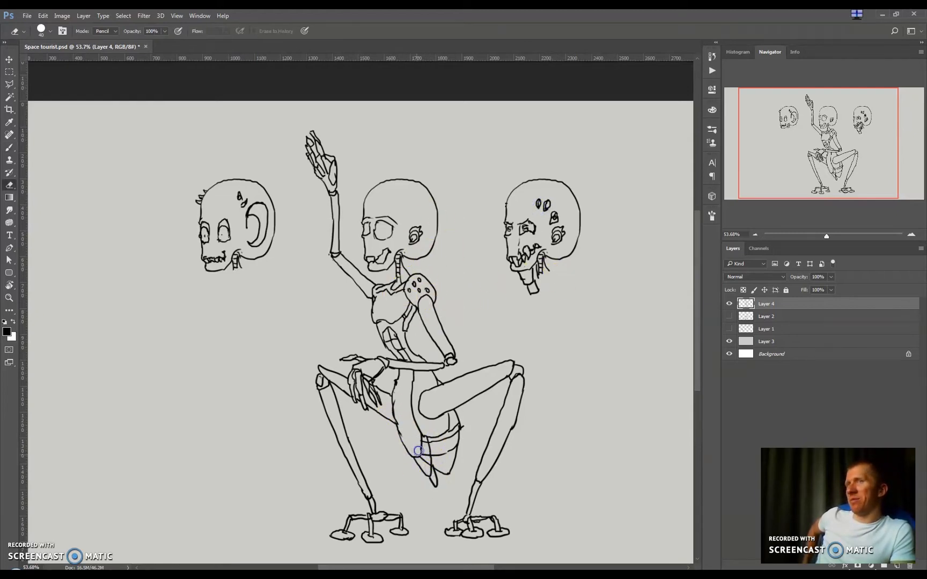
key("b")
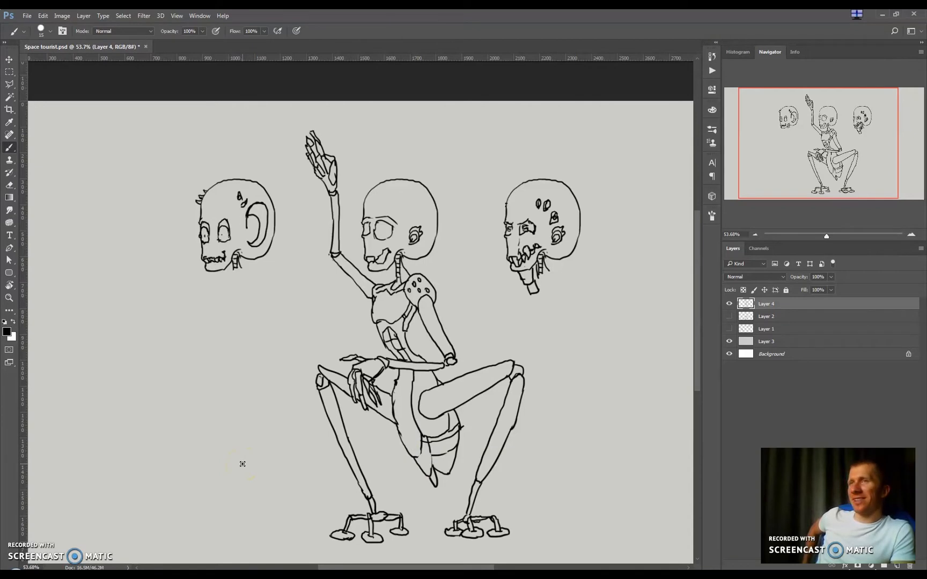
Select the figure's original head with the Polygonal Lasso and delete it.
key("l")
left_click(591, 166)
left_click(532, 159)
key("Escape")
left_click(380, 277)
left_click(451, 254)
left_click(454, 203)
left_click(374, 278)
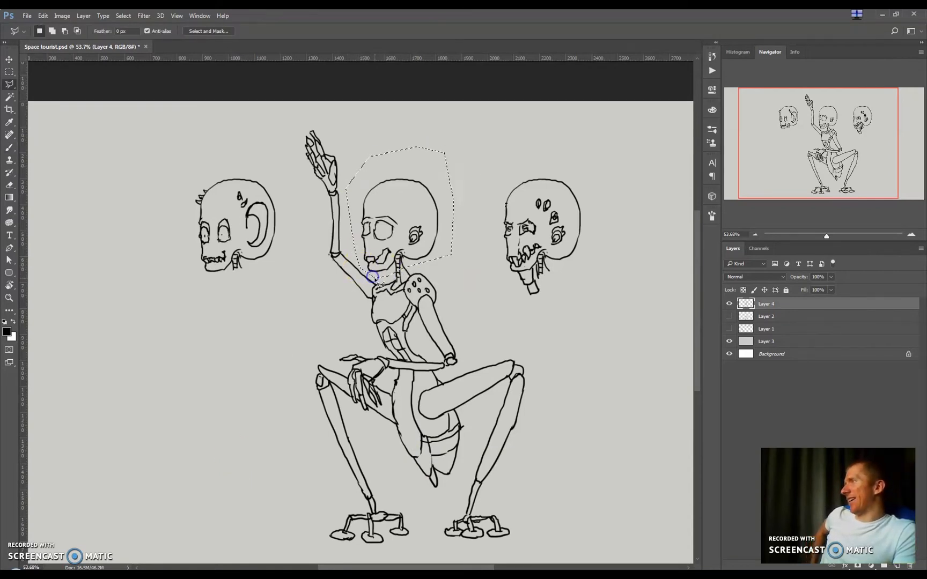
key("Delete")
Move the fanged head onto the figure's neck and clear the selection.
key("m")
left_click_drag(482, 139, 610, 317)
left_click_drag(564, 244, 423, 242)
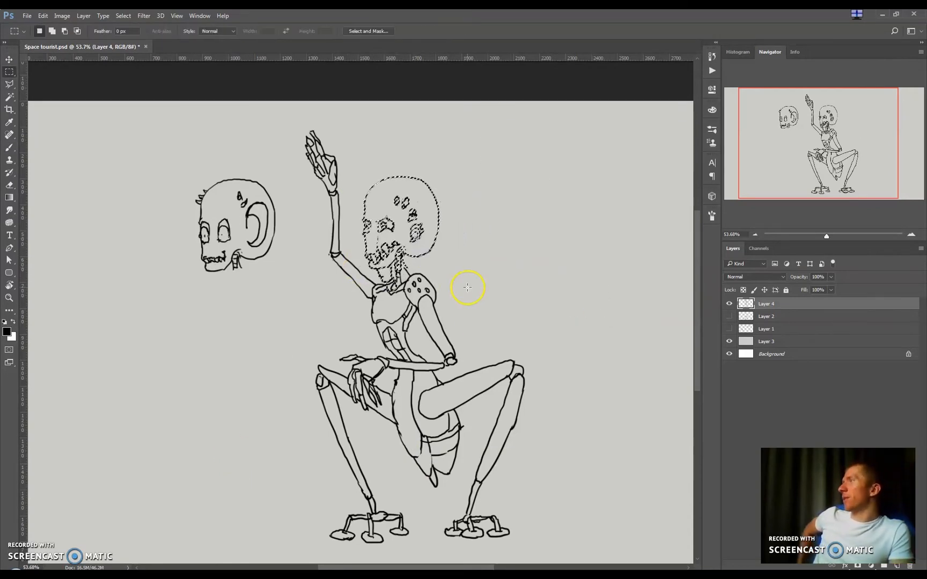
left_click(467, 288)
Delete the grinning, large-eared head in front of the figure and clear the selection.
key("l")
left_click(305, 233)
left_click(250, 153)
left_click(307, 232)
key("Delete")
key("m")
left_click(305, 276)
Try flipping the raised hand and forearm horizontally and rotating them away from the head.
key("l")
mouse_move(323, 242)
left_mouse_down()
mouse_move(347, 243)
mouse_move(275, 138)
left_mouse_up()
key("ctrl+t")
right_click(323, 210)
left_click(383, 371)
key("Return")
key("ctrl+t")
left_click_drag(358, 112, 314, 100)
key("Return")
key("m")
left_click(282, 326)
Try erasing the raised hand and sketching a forward-reaching forearm and hand from the elbow.
scroll(282, 327, "down", 4)
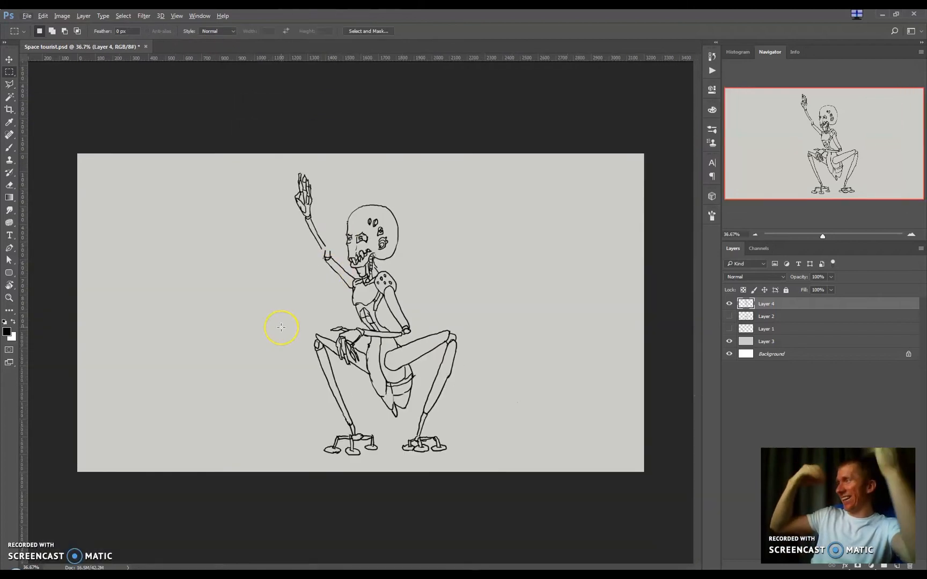
scroll(308, 202, "up", 2)
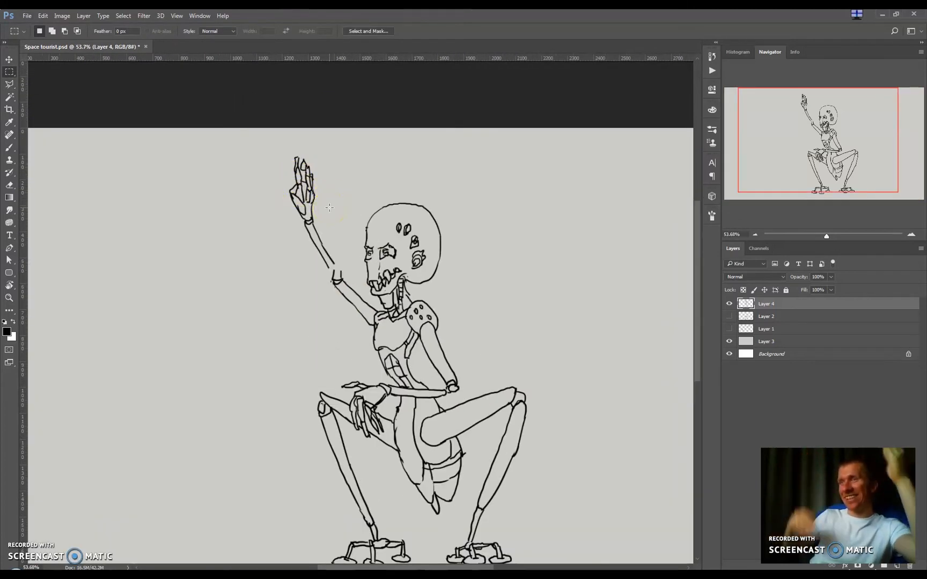
key("e")
mouse_move(300, 182)
left_mouse_down()
mouse_move(306, 200)
mouse_move(289, 195)
left_mouse_up()
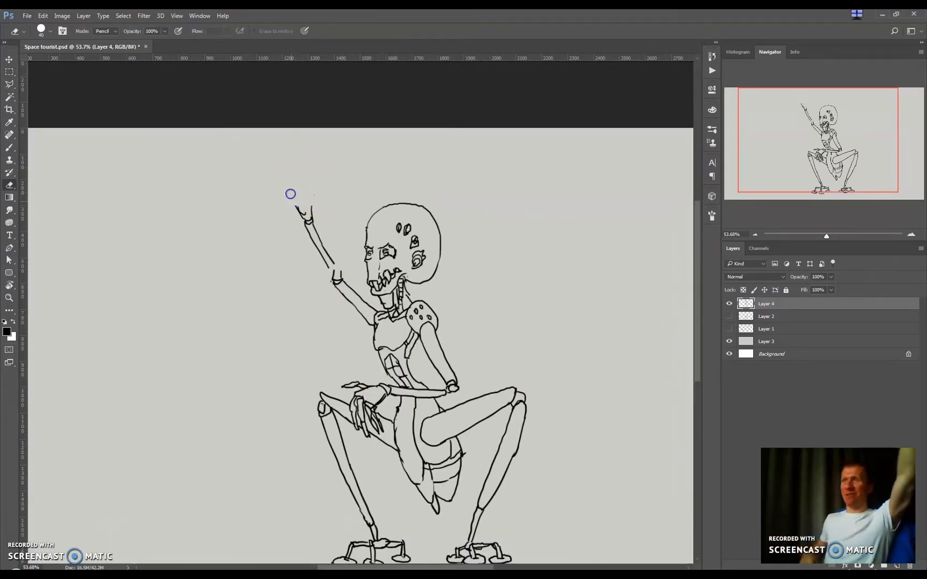
key("b")
mouse_move(262, 260)
left_mouse_down()
mouse_move(340, 270)
mouse_move(333, 280)
mouse_move(209, 250)
mouse_move(256, 261)
mouse_move(204, 266)
left_mouse_up()
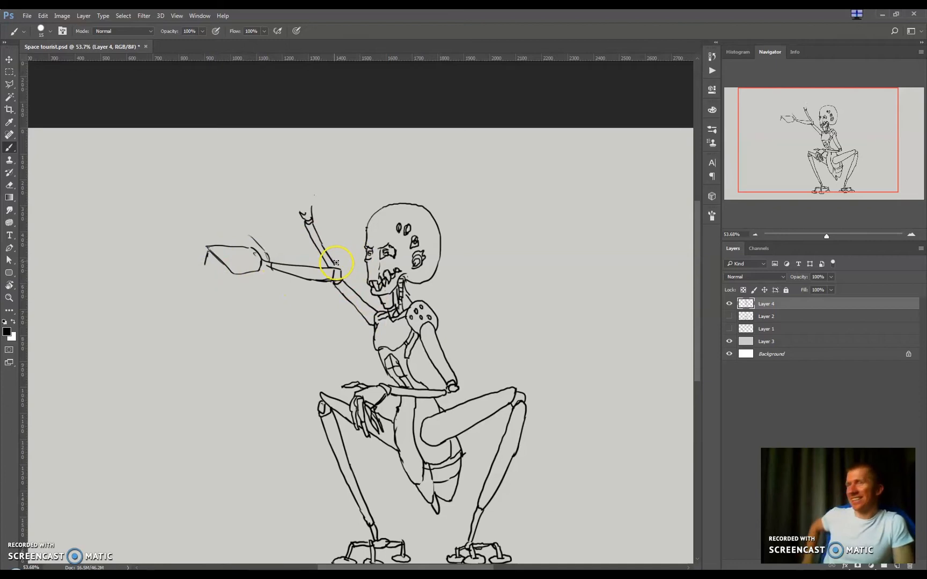
Undo the reaching arm sketch and the raised forearm's transformation, and clear the selection.
key("ctrl+alt+z")
key("ctrl+alt+z")
key("ctrl+alt+z")
key("ctrl+alt+z")
key("ctrl+alt+z")
key("ctrl+alt+z")
key("ctrl+alt+z")
key("ctrl+alt+z")
key("ctrl+alt+z")
key("ctrl+alt+z")
key("ctrl+alt+z")
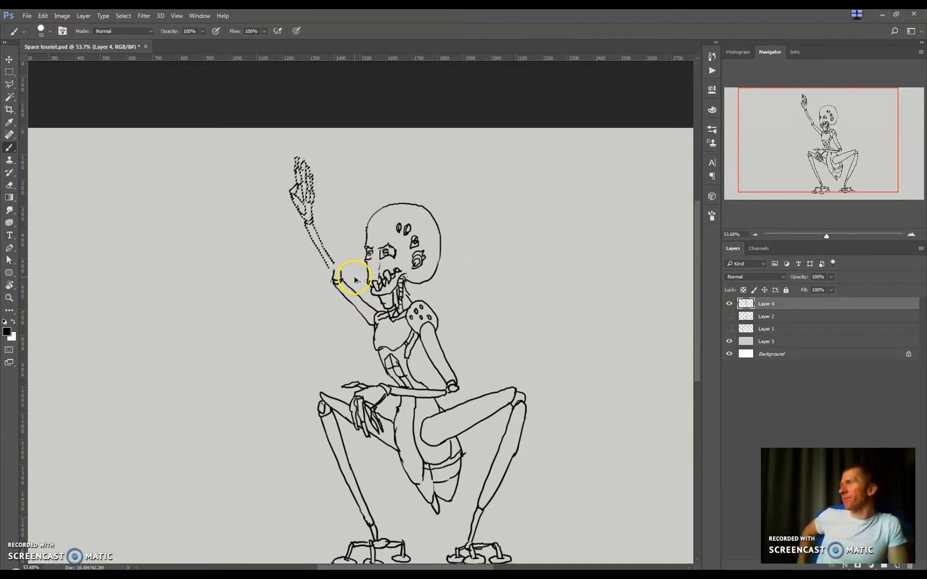
key("m")
Draw two segmented tubes projecting diagonally upward from behind the figure's shoulder and back.
key("b")
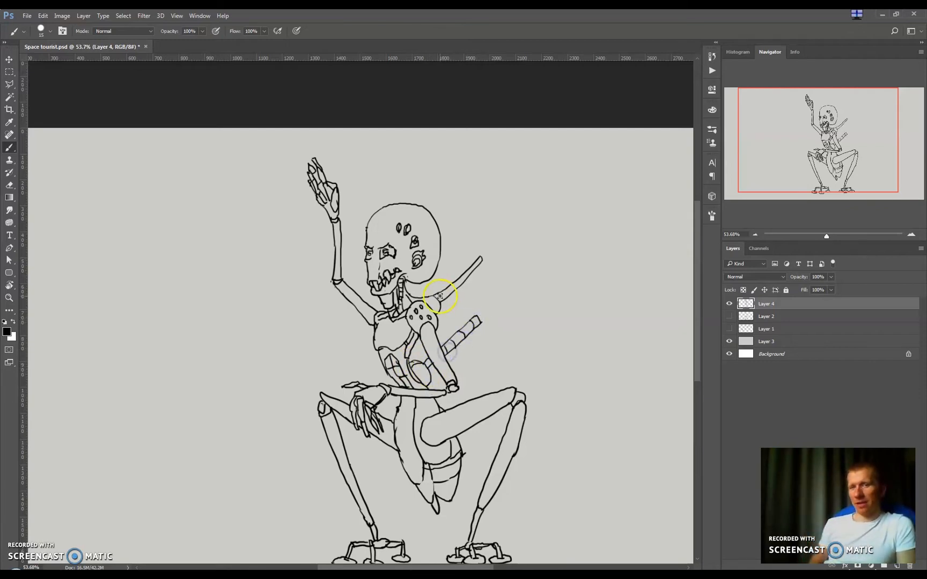
key("ctrl+minus")
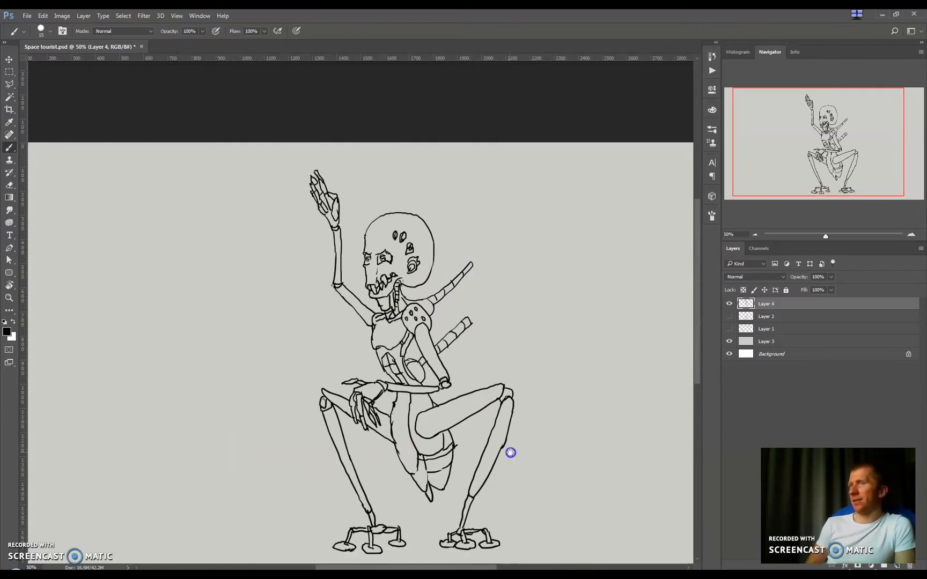
left_click_drag(511, 452, 505, 434)
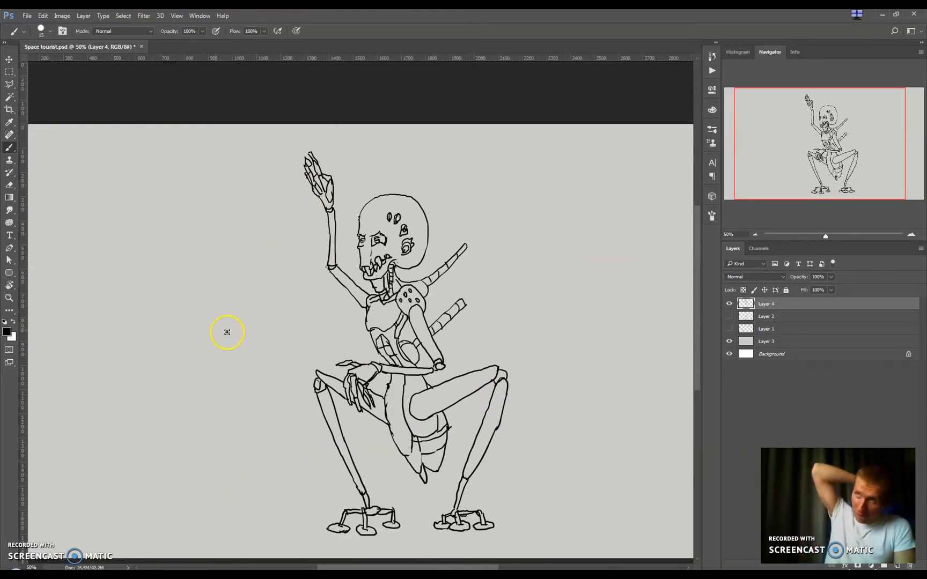
Sketch a long forked claw reaching forward from the torso, with a curved line hanging from its tip.
left_click_drag(216, 340, 375, 348)
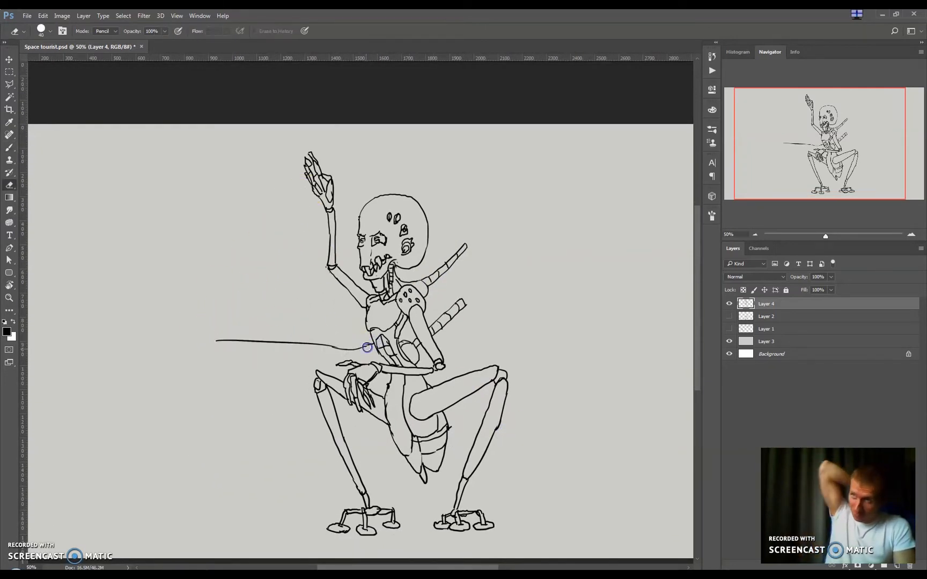
left_click(213, 339)
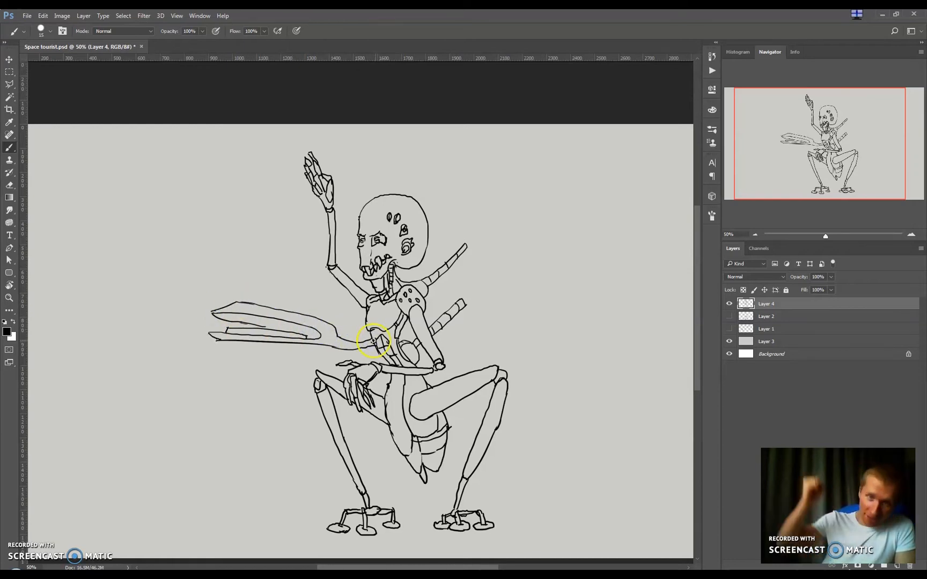
left_click_drag(217, 338, 232, 374)
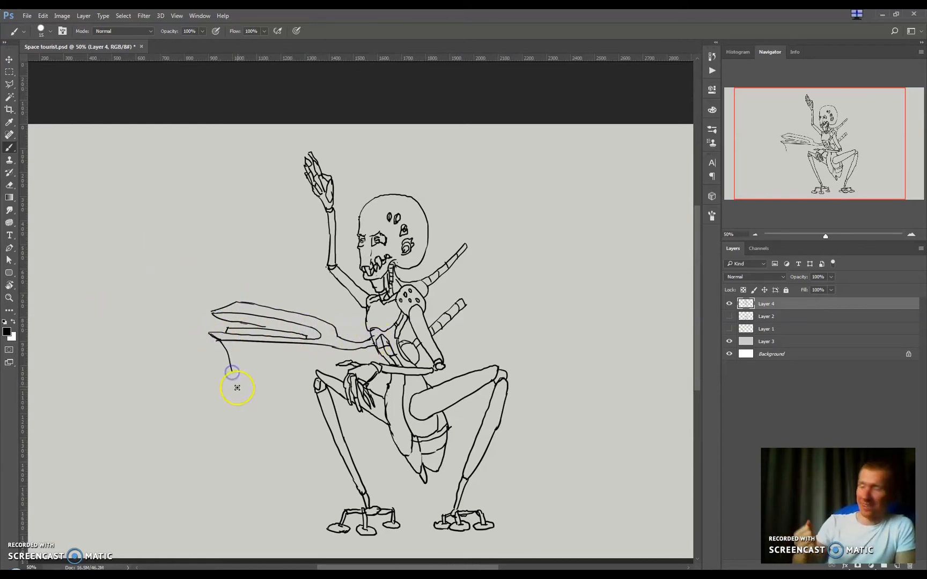
Erase the claw's prongs and sketch a domed head with long hanging teeth and a jaw at the end of the arm.
key("e")
mouse_move(236, 317)
left_mouse_down()
mouse_move(267, 375)
mouse_move(290, 325)
mouse_move(233, 298)
mouse_move(292, 333)
left_mouse_up()
key("b")
mouse_move(258, 308)
left_mouse_down()
mouse_move(236, 336)
mouse_move(279, 333)
mouse_move(281, 345)
mouse_move(237, 335)
left_mouse_up()
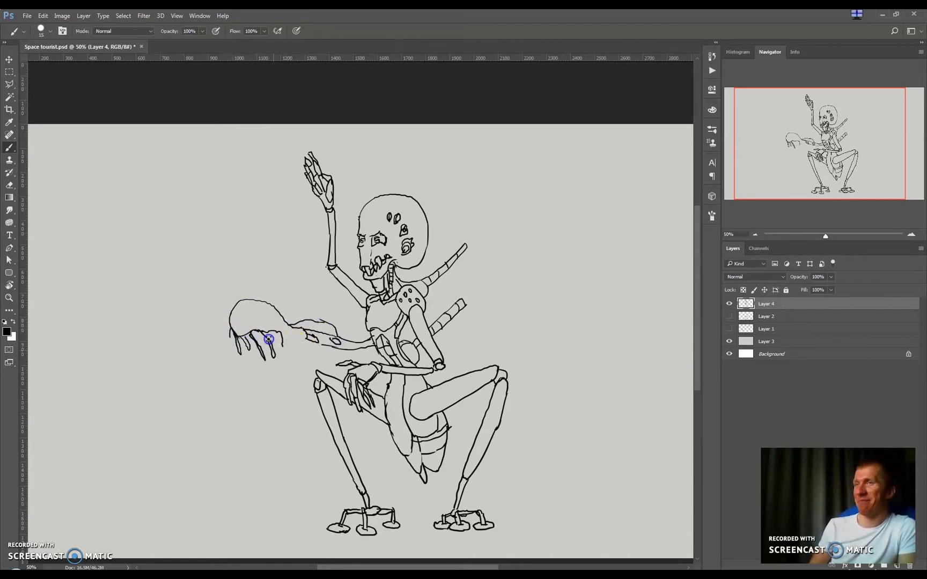
left_click_drag(238, 367, 278, 370)
key("ctrl+z")
left_click_drag(239, 342, 246, 343)
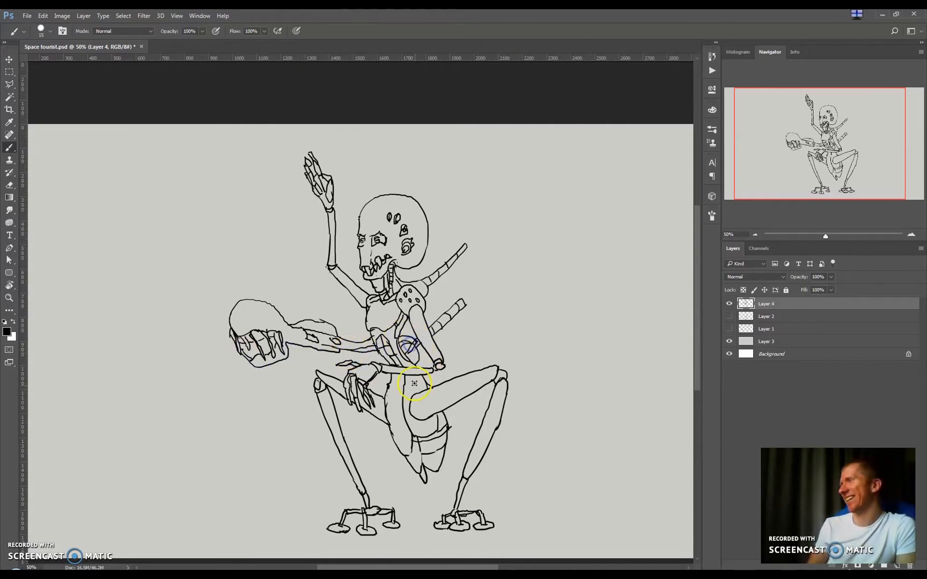
Select the domed head, enlarge it in front of the crouching figure, and erase most of its hanging teeth.
key("l")
mouse_move(317, 352)
left_mouse_down()
mouse_move(216, 290)
mouse_move(315, 354)
left_mouse_up()
key("ctrl+t")
left_click_drag(212, 401, 175, 503)
key("Return")
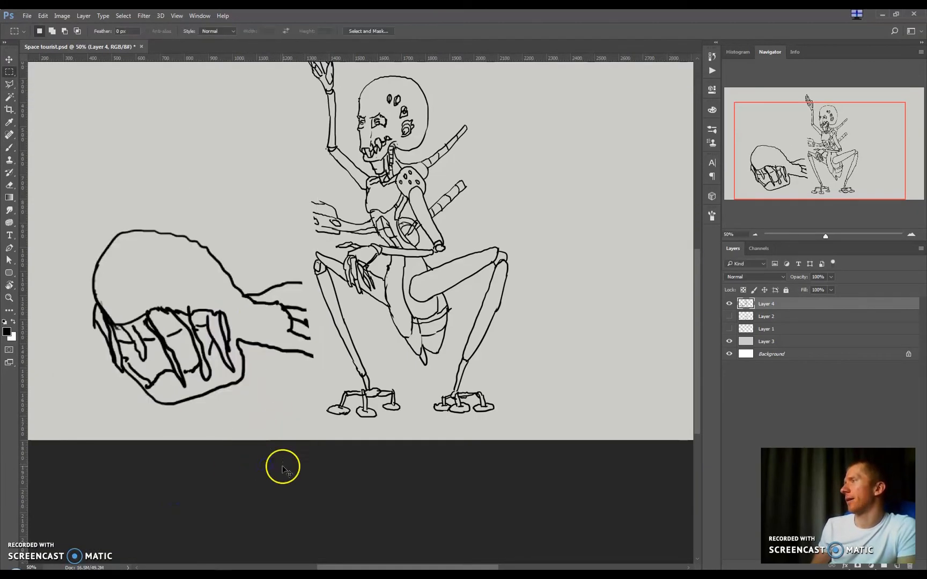
key("ctrl+minus")
key("e")
mouse_move(229, 388)
left_mouse_down()
mouse_move(226, 409)
mouse_move(254, 399)
left_mouse_up()
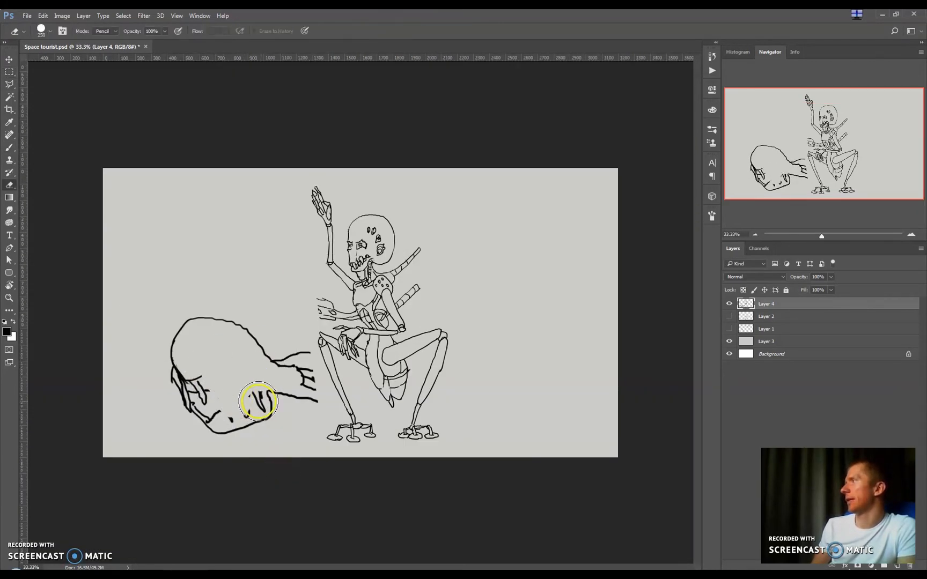
Draw a flowing outline around the hips and replace the enlarged head with a long, wavy, spiked shape extending forward.
key("b")
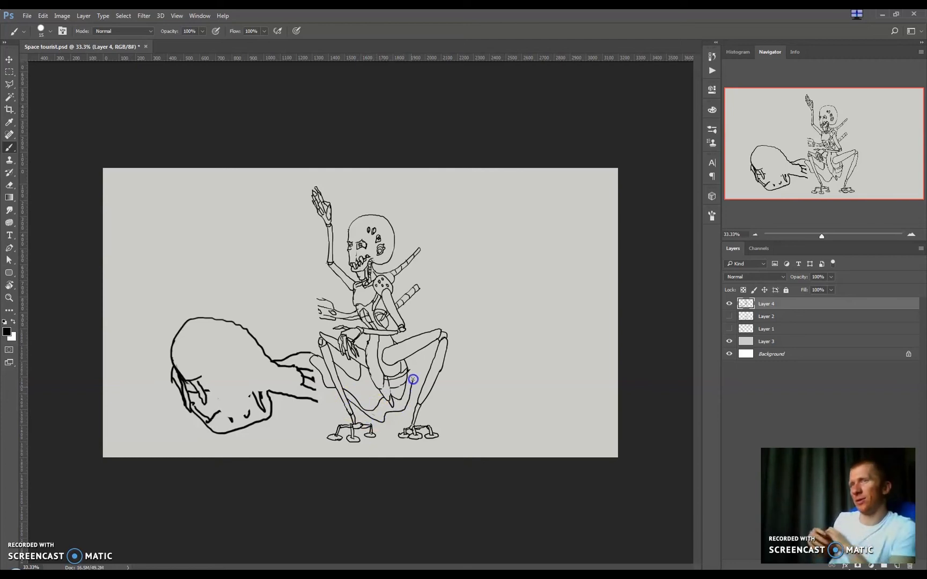
mouse_move(233, 386)
left_mouse_down()
mouse_move(194, 405)
mouse_move(178, 384)
mouse_move(194, 384)
mouse_move(193, 412)
mouse_move(233, 409)
mouse_move(267, 424)
mouse_move(303, 400)
mouse_move(248, 354)
left_mouse_up()
key("e")
key("b")
key("e")
mouse_move(174, 364)
left_mouse_down()
mouse_move(257, 407)
mouse_move(304, 395)
left_mouse_up()
key("b")
left_click_drag(239, 388, 275, 418)
left_click_drag(208, 402, 176, 419)
mouse_move(165, 336)
left_mouse_down()
mouse_move(201, 326)
mouse_move(225, 366)
mouse_move(277, 366)
mouse_move(268, 368)
mouse_move(310, 345)
left_mouse_up()
key("ctrl+z")
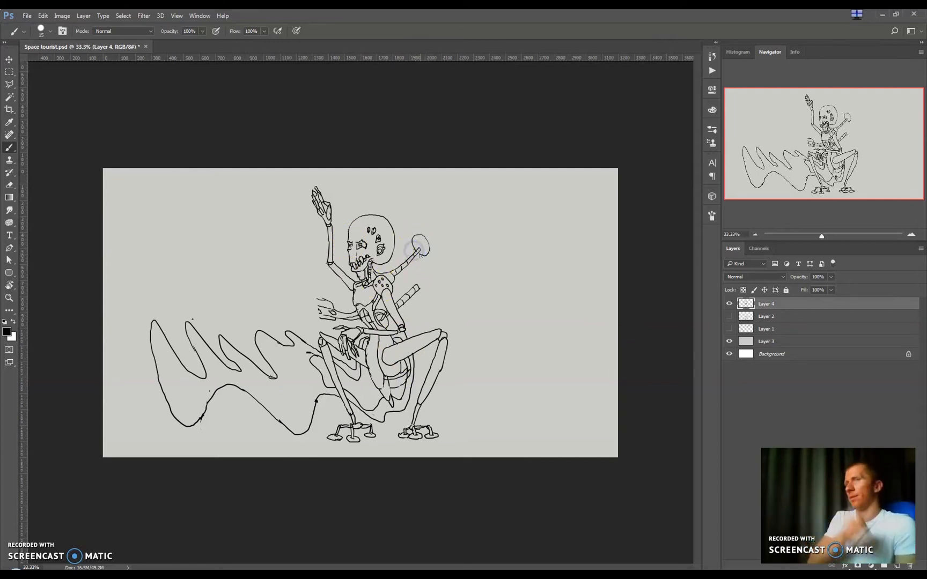
Add a small round head with a face to the upper back tube, and replace the chest arm stub with thin curved spikes.
key("ctrl+z")
left_click_drag(450, 259, 418, 250)
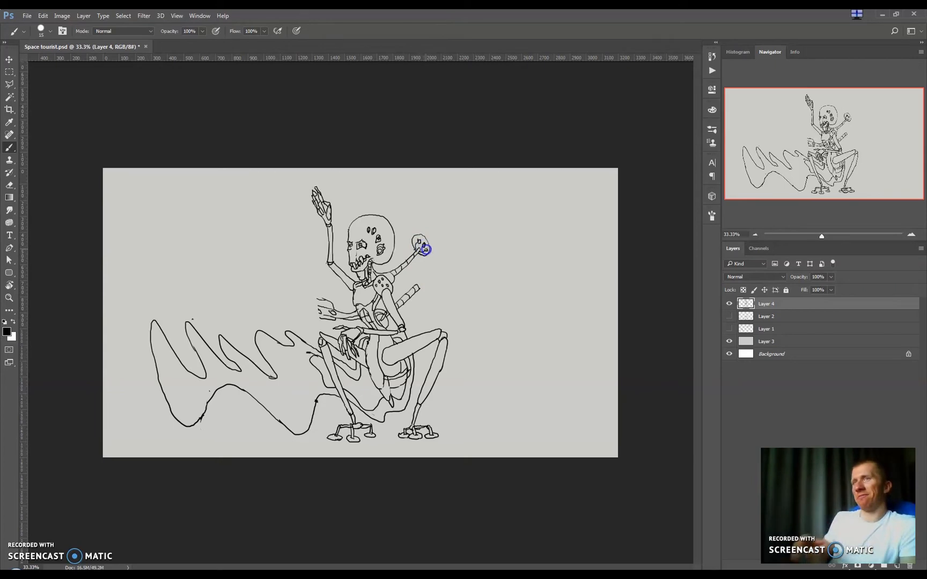
key("e")
mouse_move(306, 304)
left_mouse_down()
mouse_move(367, 338)
mouse_move(351, 316)
left_mouse_up()
key("b")
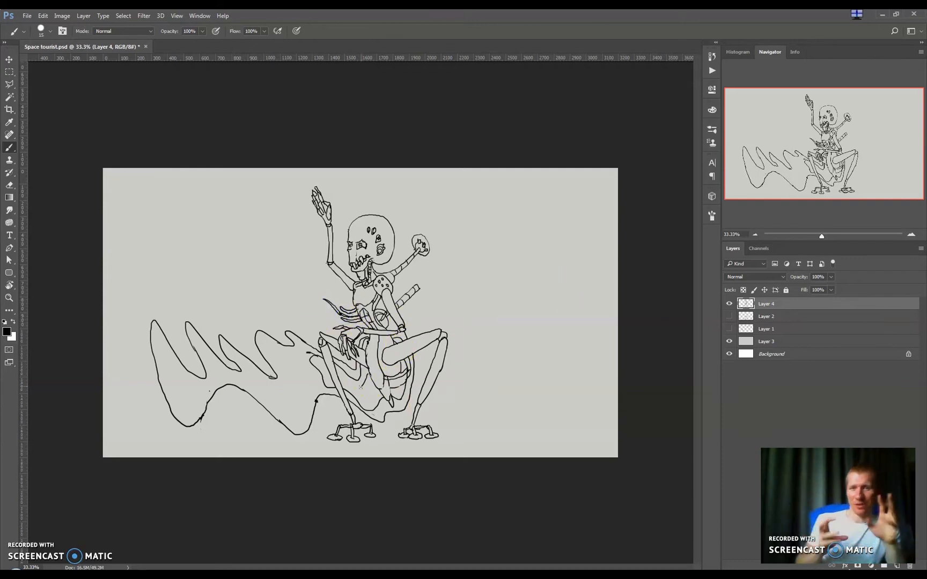
Hide the grey Layer 3 and use the Magic Wand on Layer 4 to select the areas surrounding the figure.
left_click(728, 341)
key("w")
left_click(362, 382)
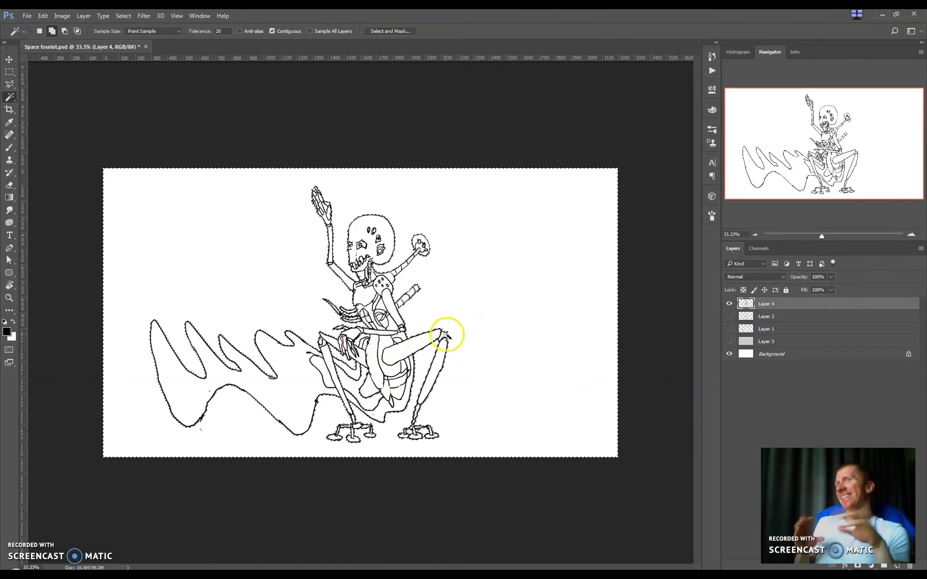
left_click(657, 339)
Create a new layer, fill the figure's silhouette with black, and place the layer beneath the line art.
left_click(896, 566)
key("alt+BackSpace")
left_click_drag(771, 304, 775, 323)
Refill the silhouette with the grey sampled from Layer 3, hide Layer 3 again, and clear the selection.
left_click(729, 354)
key("b")
left_click(598, 333, "alt")
left_click(729, 354)
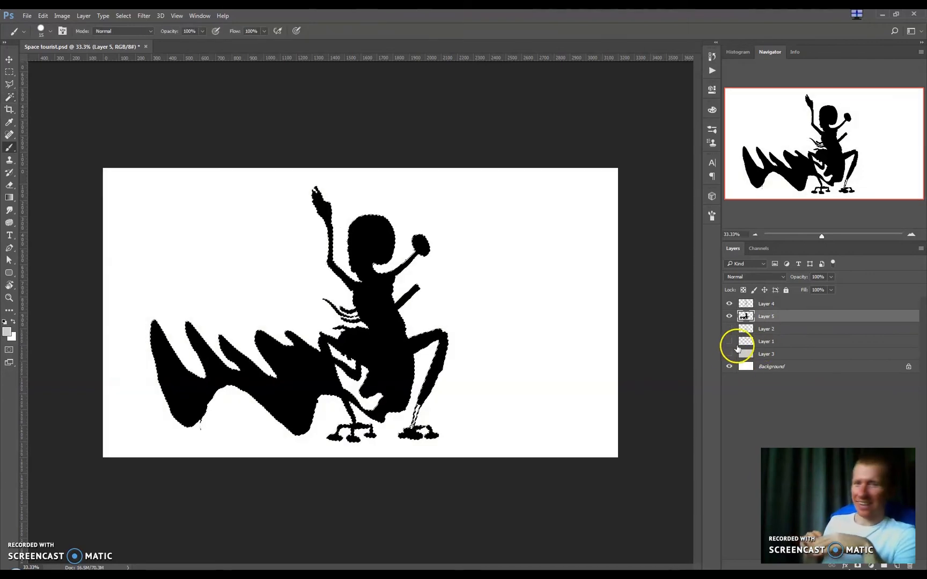
key("alt+BackSpace")
key("m")
left_click(460, 382)
Paint the missing grey in the rear shin and foot, and erase the fill from the openings around the forearm and hips.
key("b")
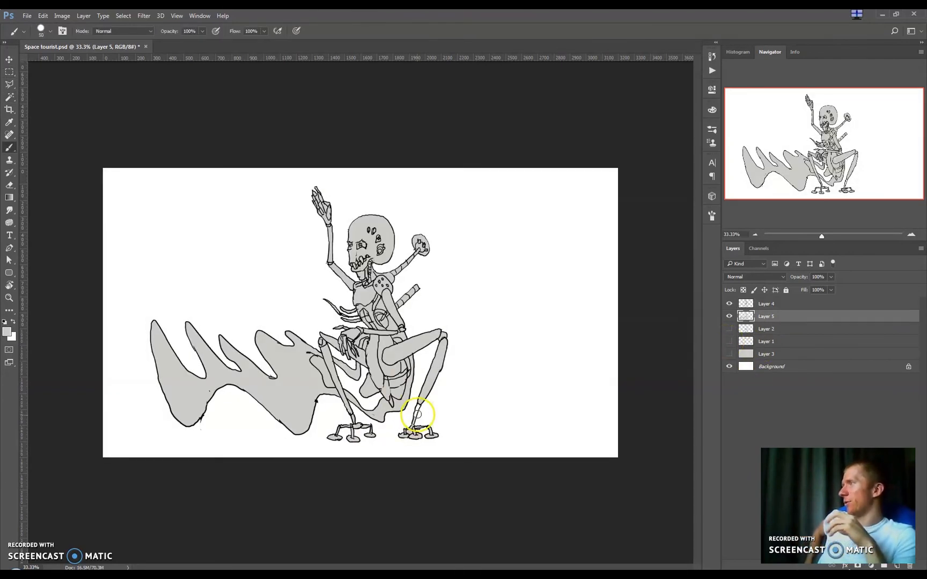
left_click_drag(415, 418, 411, 433)
key("e")
key("bracketleft")
key("bracketleft")
key("bracketleft")
key("bracketleft")
key("bracketleft")
key("bracketleft")
key("bracketleft")
key("bracketleft")
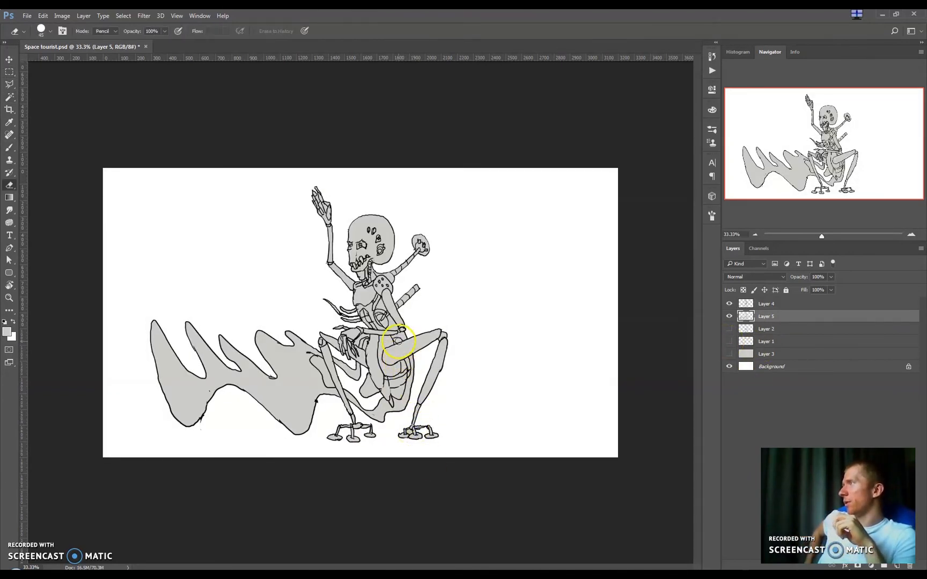
left_click_drag(408, 370, 370, 353)
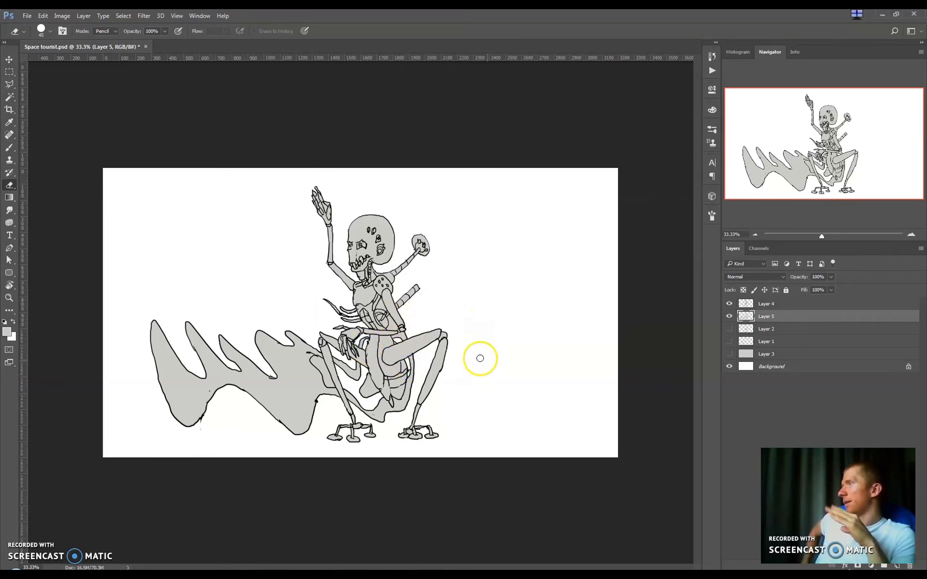
Move the line art and grey fill layers together to the right on the canvas.
left_click(786, 303, "shift")
key("v")
left_click_drag(389, 360, 439, 365)
Lasso the spiked end of the wavy shape, compress its line art vertically on Layer 4, and clear the selection.
key("m")
key("l")
left_click(774, 307, "shift")
left_click(329, 423)
left_click(298, 353)
left_click(281, 338)
left_click(266, 322)
left_click(176, 302)
left_click(197, 423)
left_click(281, 430)
double_click(301, 438)
key("ctrl+t")
key("Escape")
key("m")
left_click(776, 304)
key("ctrl+t")
left_click_drag(249, 302, 255, 346)
key("Return")
key("ctrl+d")
Reconnect the broken outlines of the wavy shape in black and clean up the stray line at its lower edge.
key("b")
key("d")
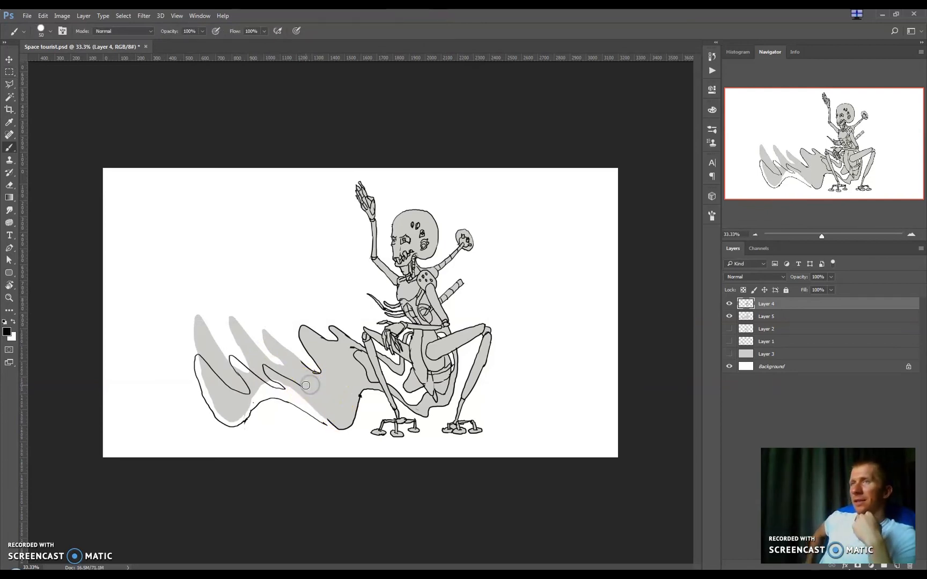
key("e")
key("b")
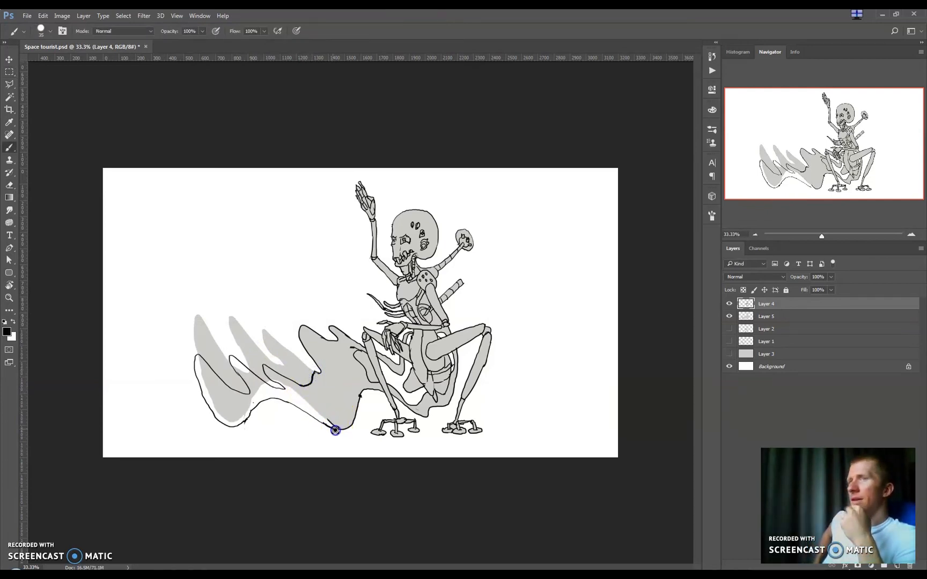
key("e")
left_click(508, 426)
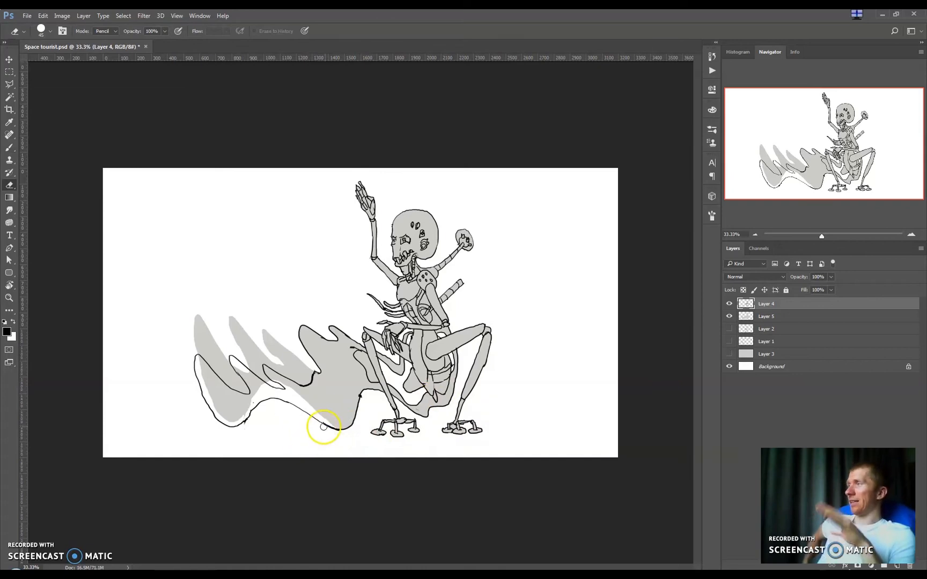
Select the area around the outlined figure and erase the excess grey above the lowered spikes on Layer 5.
key("w")
left_click(373, 420)
key("ctrl+shift+i")
left_click(766, 316)
key("e")
mouse_move(247, 354)
left_mouse_down()
mouse_move(250, 345)
mouse_move(289, 362)
mouse_move(245, 380)
left_mouse_up()
key("ctrl+shift+i")
key("]")
key("]")
key("]")
key("]")
key("]")
key("]")
key("]")
key("]")
key("]")
key("]")
key("]")
key("]")
key("]")
key("]")
Paint the inside of the wavy shape with the sampled grey using a 300 px brush, and clear the selection.
key("b")
key("ctrl+shift+i")
left_click(200, 361, "alt")
key("]")
key("]")
key("]")
key("]")
key("]")
key("]")
key("]")
key("]")
key("]")
key("]")
key("]")
key("]")
key("]")
key("]")
mouse_move(312, 387)
left_mouse_down()
mouse_move(268, 378)
mouse_move(251, 434)
mouse_move(196, 360)
left_mouse_up()
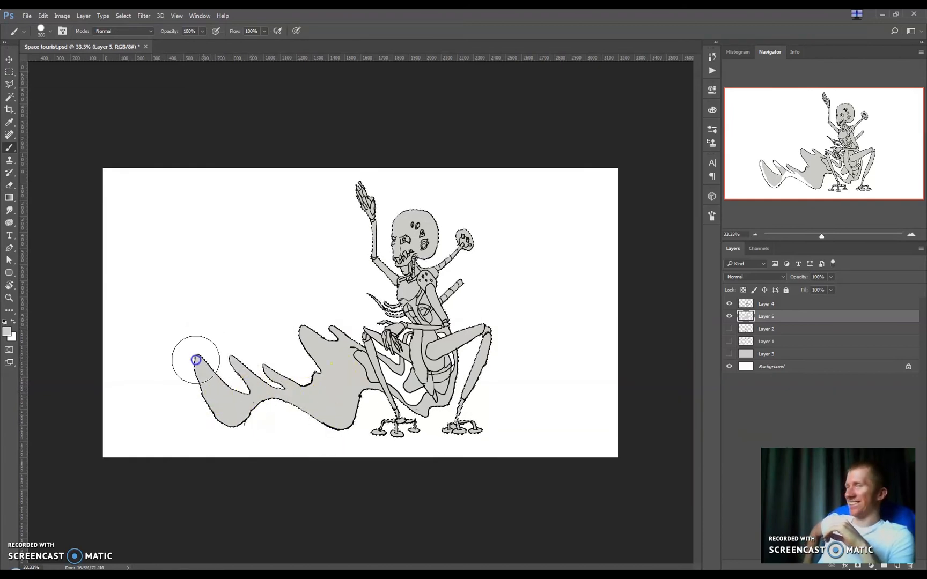
key("ctrl+d")
Reduce the eraser to 40 px and erase the grey from the small openings between the torso and upper arm.
key("e")
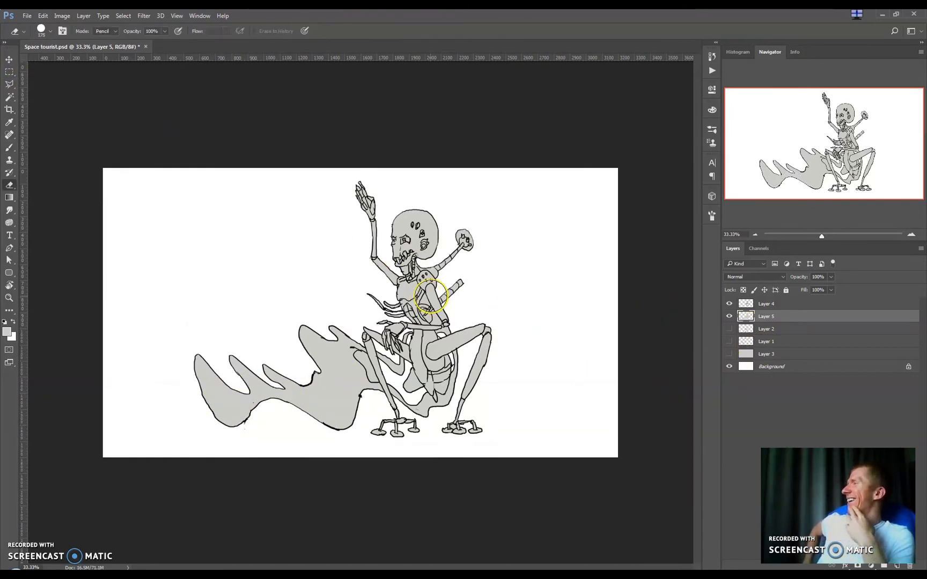
key("[")
key("[")
key("[")
key("[")
key("[")
key("[")
key("[")
key("[")
key("[")
key("[")
left_click(425, 302)
left_click_drag(428, 303, 427, 304)
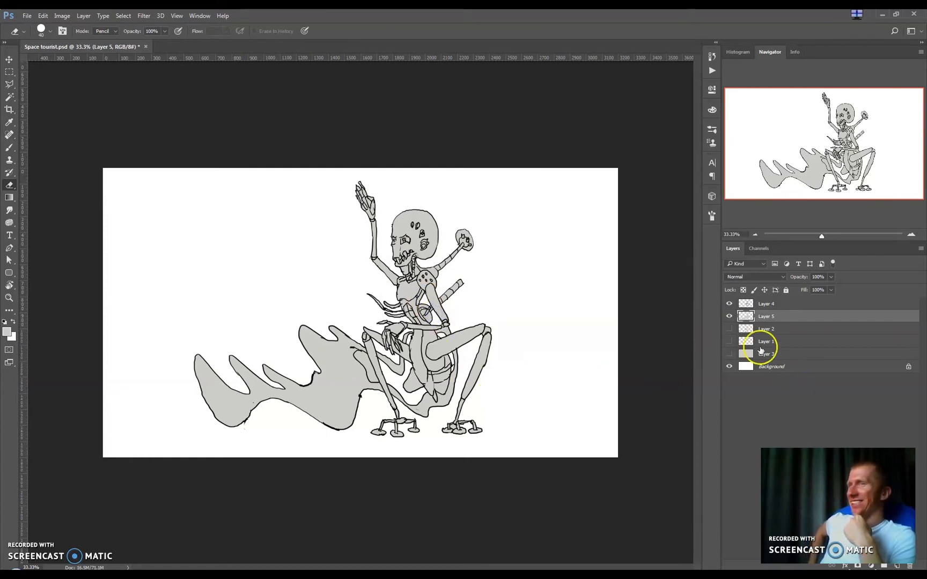
key("ctrl+shift+n")
key("Return")
key("ctrl+z")
Create a new layer clipped to the grey fill and set the foreground colour to muted blue, hue 206, saturation 38, brightness 43.
key("ctrl+shift+n")
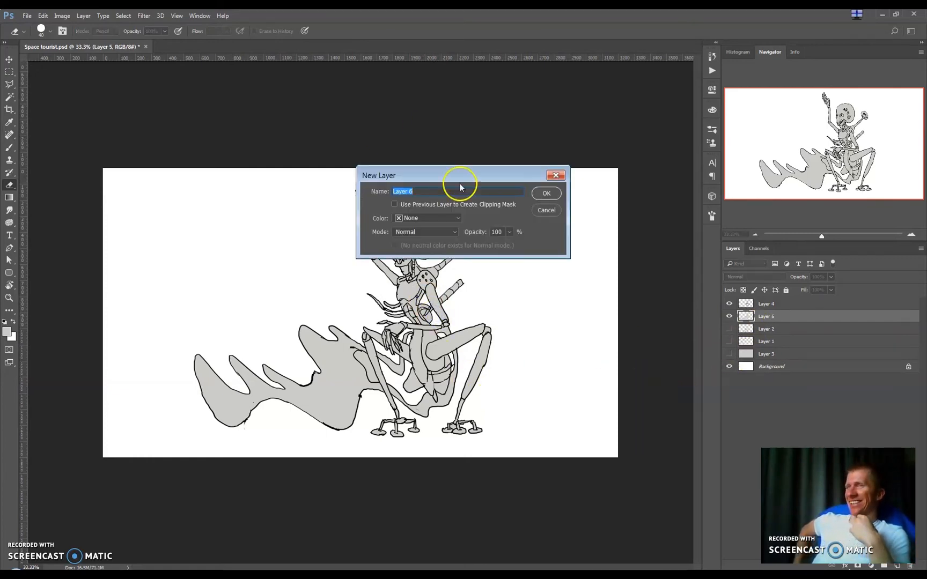
left_click(544, 190)
key("i")
left_click(7, 331)
left_click(602, 213)
left_click(760, 141)
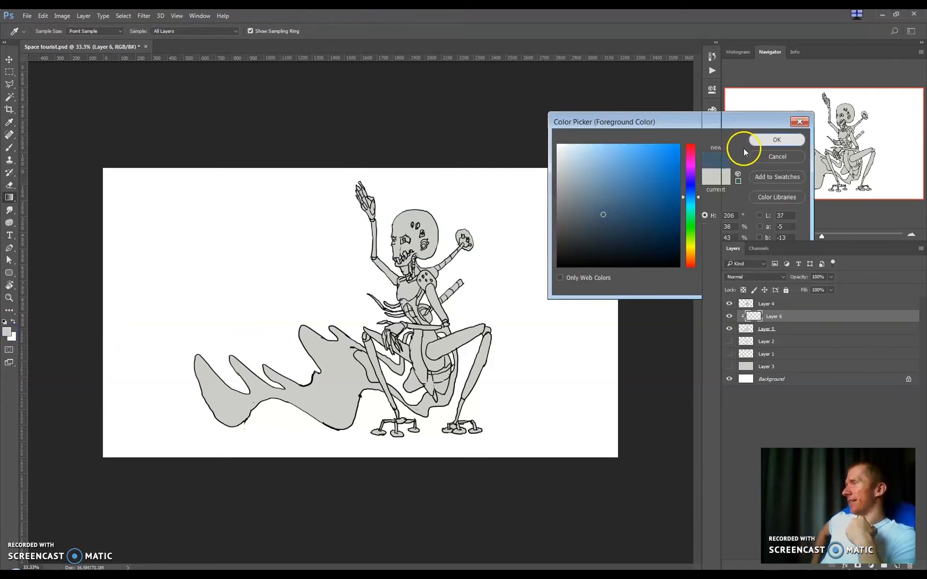
Set the background colour to a dark brown to pair with the muted blue foreground.
left_click(13, 337)
left_click(692, 255)
left_click(609, 234)
left_click(780, 143)
Apply a vertical blue-to-brown gradient across the figure on Layer 6 and lower that layer's opacity.
key("g")
left_click_drag(437, 311, 433, 365)
key("ctrl+z")
left_click_drag(432, 279, 431, 367)
key("m")
left_click_drag(831, 277, 818, 293)
Create a new clipped layer directly above Layer 5, reset the colours to black and white, and choose a soft brush for shading.
left_click(799, 331)
key("ctrl+shift+n")
key("Return")
key("d")
key("b")
left_click(51, 31)
left_click(52, 124)
Brush soft black shading over the head, torso and legs on Layer 7 at 50% opacity, varying the brush size up to 175 px.
mouse_move(432, 258)
left_mouse_down()
mouse_move(428, 249)
mouse_move(403, 319)
mouse_move(422, 298)
mouse_move(425, 314)
left_mouse_up()
key("bracketleft")
key("bracketleft")
key("bracketleft")
key("bracketleft")
key("bracketleft")
key("bracketleft")
key("bracketleft")
key("bracketleft")
key("bracketleft")
key("bracketleft")
mouse_move(443, 265)
left_mouse_down()
mouse_move(468, 244)
mouse_move(438, 303)
mouse_move(448, 356)
mouse_move(439, 389)
mouse_move(430, 383)
mouse_move(447, 371)
mouse_move(441, 386)
mouse_move(405, 359)
mouse_move(391, 360)
mouse_move(396, 395)
mouse_move(434, 362)
mouse_move(430, 372)
mouse_move(472, 410)
mouse_move(485, 372)
left_mouse_up()
key("bracketright")
key("bracketright")
key("bracketright")
key("bracketright")
key("bracketright")
key("bracketright")
key("bracketright")
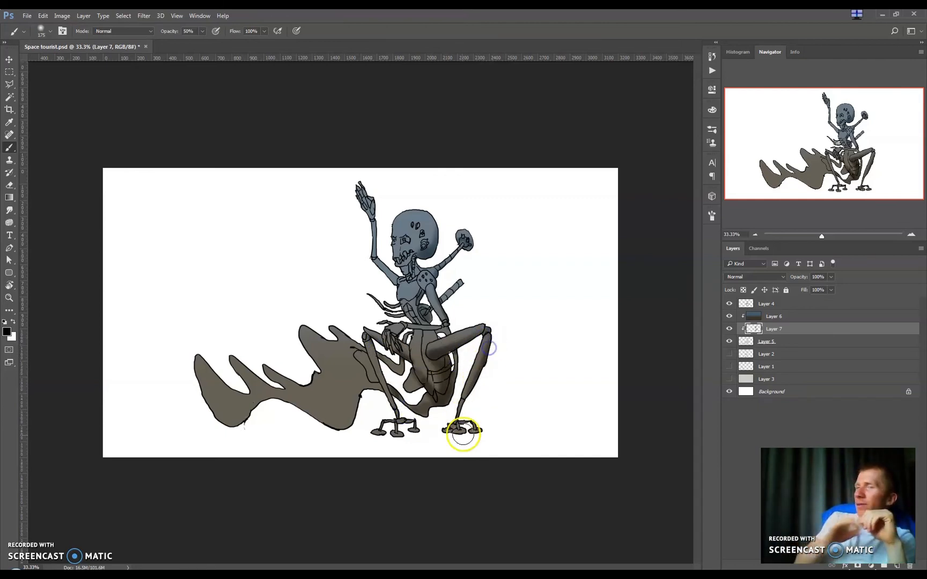
Erase the excess grey inside the far foot on Layer 5 with a 15 px eraser.
left_click(747, 341)
key("e")
left_click(452, 426)
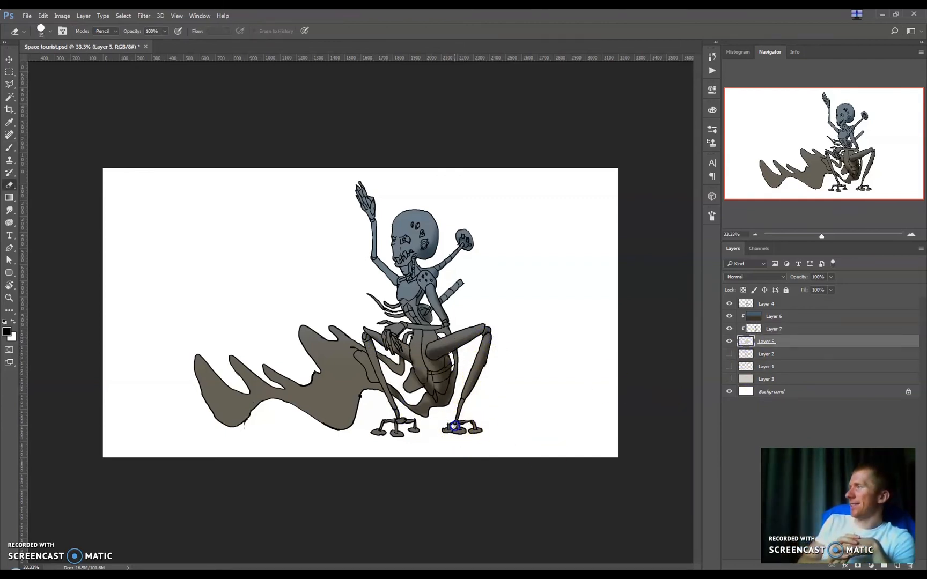
key("ctrl+0")
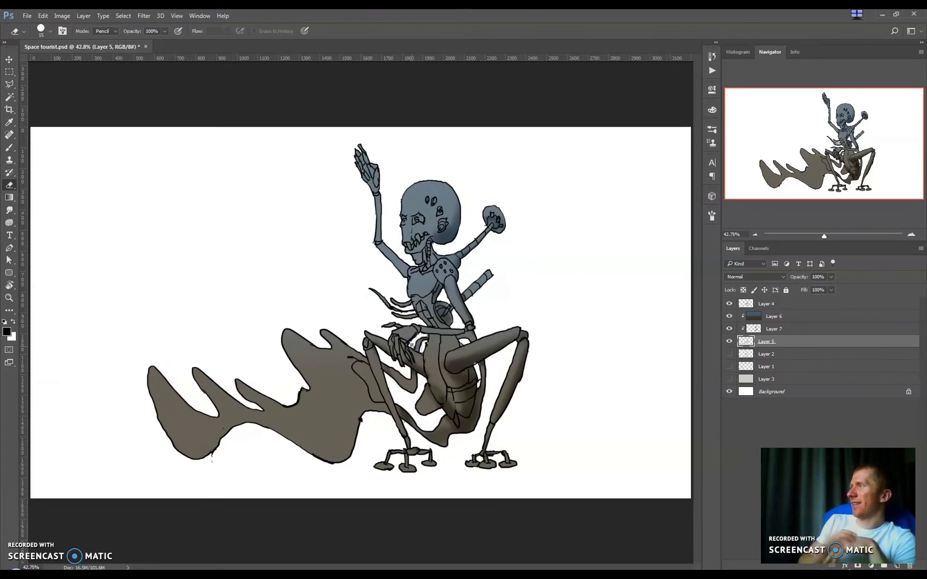
Shade the face, skull, thigh and wavy shape on Layer 7 with the soft brush, refining the face shading with the eraser.
left_click(757, 330)
key("b")
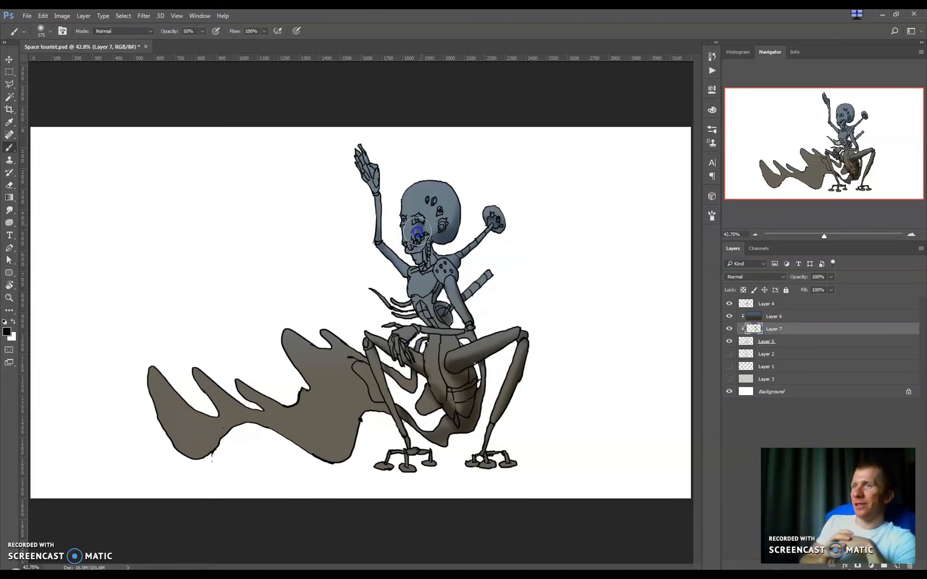
mouse_move(414, 231)
left_mouse_down()
mouse_move(450, 271)
mouse_move(420, 242)
left_mouse_up()
key("e")
key("]")
key("b")
key("e")
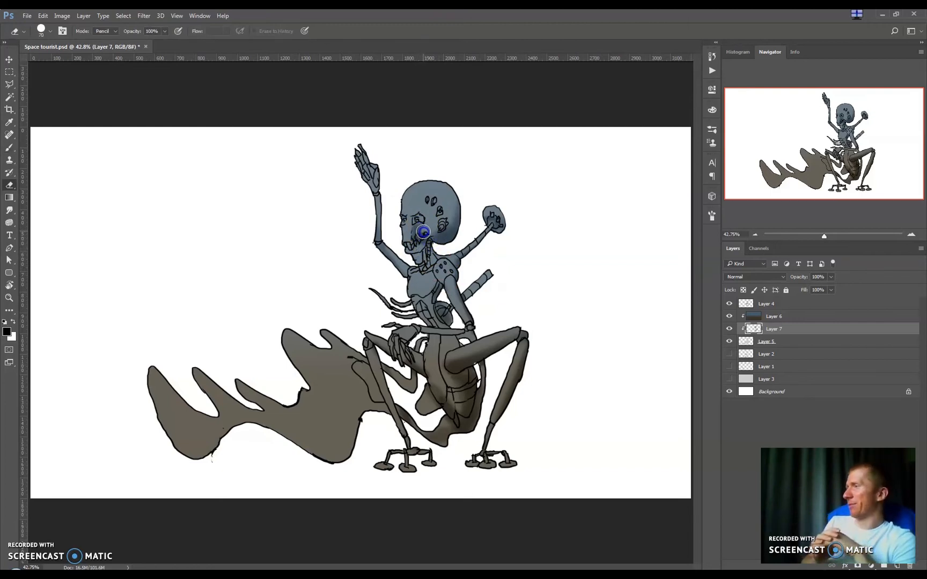
key("b")
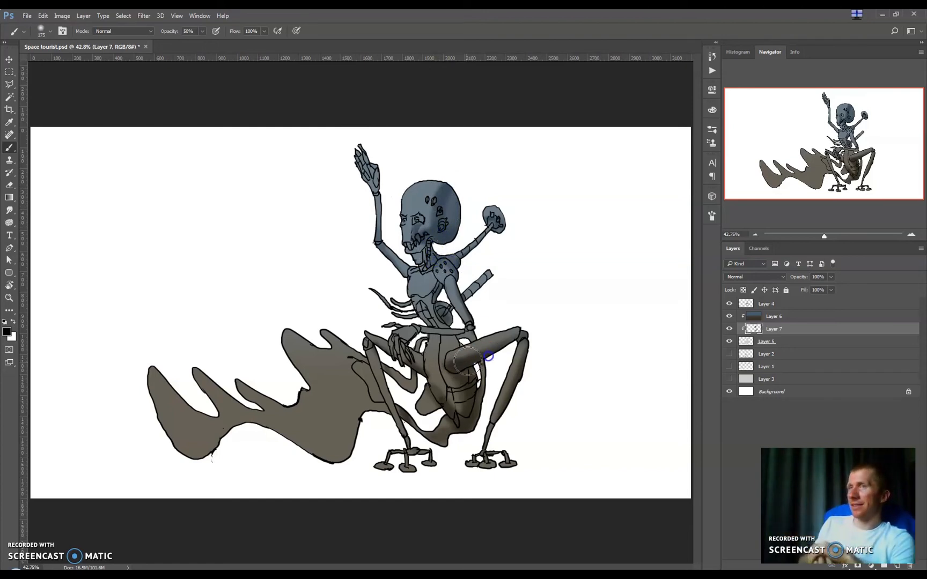
mouse_move(368, 376)
left_mouse_down()
mouse_move(352, 442)
mouse_move(193, 427)
mouse_move(286, 434)
mouse_move(369, 404)
mouse_move(322, 397)
left_mouse_up()
Select the enclosed strip between the wavy shape and the front leg, delete its grey from Layer 5, and clear the selection.
left_click(767, 304)
key("w")
left_click(370, 382)
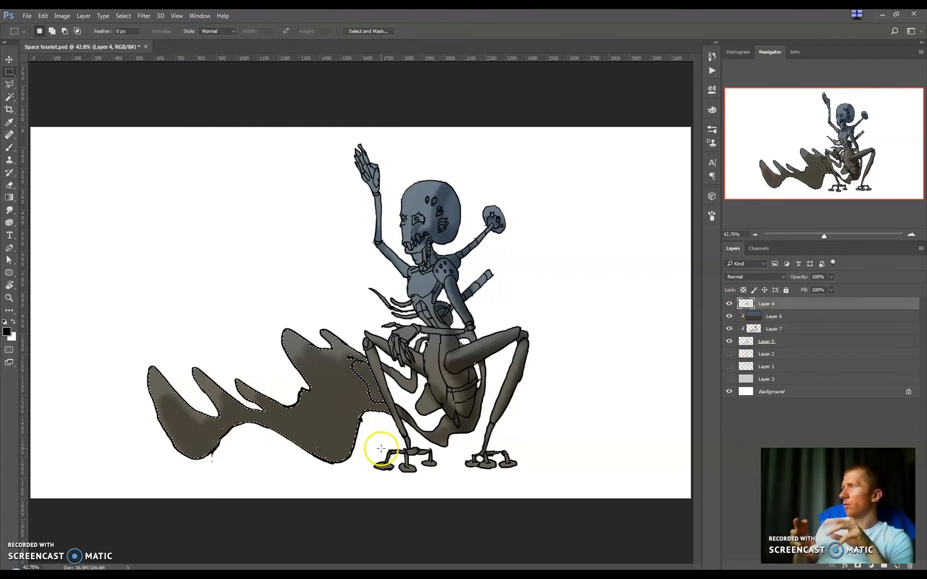
left_click(748, 341)
key("Delete")
key("m")
left_click(532, 423)
Darken the lower body, chest and rear arm on Layer 7 with soft black strokes.
left_click(755, 328)
key("b")
mouse_move(378, 369)
left_mouse_down()
mouse_move(394, 402)
mouse_move(412, 397)
mouse_move(430, 414)
mouse_move(480, 399)
left_mouse_up()
left_click_drag(416, 298, 403, 272)
key("v")
left_click_drag(494, 291, 492, 263)
Rework the skull shading on Layer 7 by alternately erasing highlights and brushing soft shadows back in.
key("e")
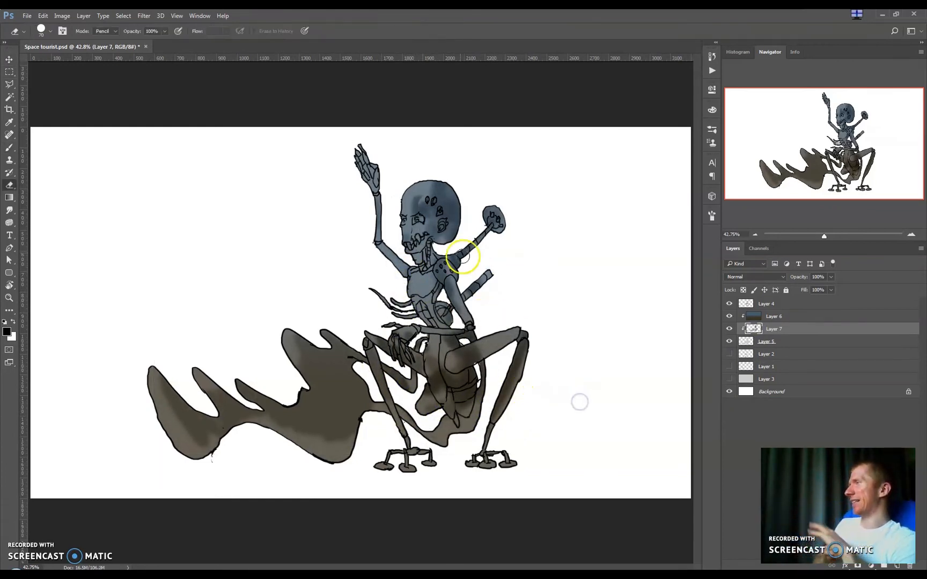
left_click_drag(434, 198, 438, 215)
key("b")
mouse_move(410, 206)
left_mouse_down()
mouse_move(441, 199)
mouse_move(485, 288)
mouse_move(413, 210)
mouse_move(473, 281)
mouse_move(420, 212)
left_mouse_up()
key("e")
left_click_drag(419, 211, 426, 217)
key("b")
Add soft shadows to the chest, shoulder, torso, thigh, wavy shape and rear limb on Layer 7.
mouse_move(423, 274)
left_mouse_down()
mouse_move(417, 274)
mouse_move(427, 270)
left_mouse_up()
left_click_drag(449, 263, 456, 258)
mouse_move(435, 309)
left_mouse_down()
mouse_move(453, 318)
mouse_move(440, 290)
left_mouse_up()
mouse_move(484, 332)
left_mouse_down()
mouse_move(472, 363)
mouse_move(452, 364)
mouse_move(523, 331)
left_mouse_up()
mouse_move(422, 380)
left_mouse_down()
mouse_move(457, 410)
mouse_move(456, 435)
mouse_move(433, 447)
mouse_move(412, 417)
left_mouse_up()
mouse_move(356, 429)
left_mouse_down()
mouse_move(311, 452)
mouse_move(204, 439)
mouse_move(156, 407)
mouse_move(297, 422)
mouse_move(343, 378)
left_mouse_up()
left_click_drag(497, 273, 486, 307)
left_click_drag(421, 304, 447, 316)
Reduce the brush to 45 px and shade the small details around the waist and elbow.
key("bracketleft")
key("bracketleft")
key("bracketleft")
key("bracketleft")
key("bracketleft")
key("bracketleft")
key("bracketleft")
key("bracketleft")
key("bracketleft")
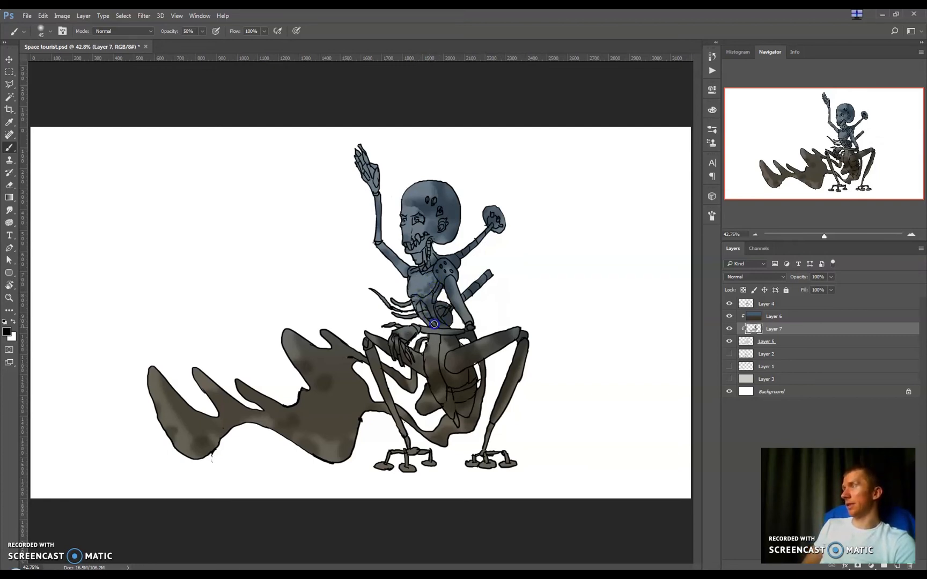
left_click_drag(463, 312, 471, 322)
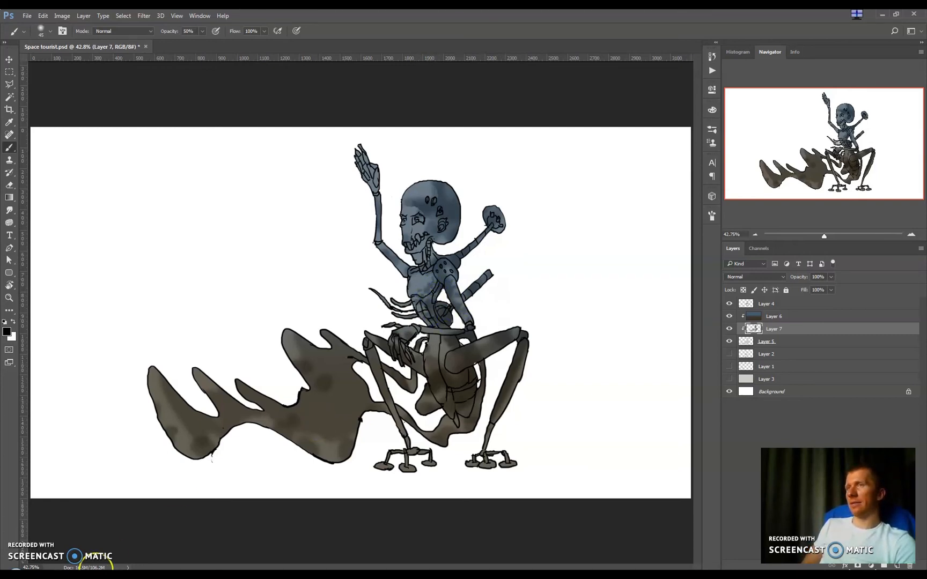
Lasso the skull line art on Layer 4, move it into the empty space beside the raised arm, and deselect.
key("l")
mouse_move(398, 214)
left_mouse_down()
mouse_move(461, 185)
mouse_move(424, 271)
mouse_move(398, 236)
mouse_move(277, 221)
left_mouse_up()
key("v")
key("ctrl+d")
Reshape the head fill on Layer 5 with a sloping forehead and extended lower front, using a hard 45 px brush at 100% opacity.
left_click(748, 341)
key("e")
key("ctrl+z")
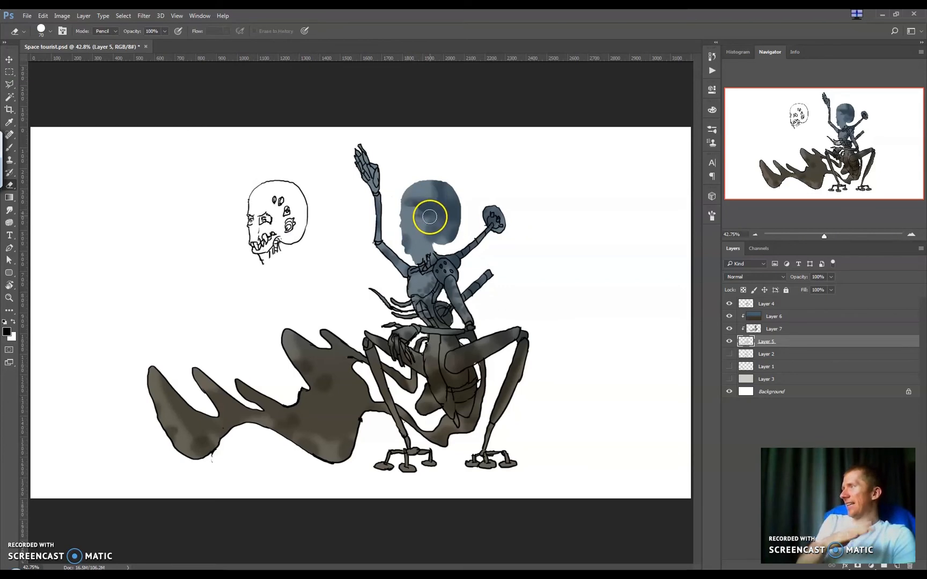
key("b")
left_click_drag(403, 228, 402, 245)
left_click(202, 32)
left_click_drag(203, 45, 229, 46)
left_click(50, 32)
left_click(52, 105)
left_click_drag(406, 214, 400, 233)
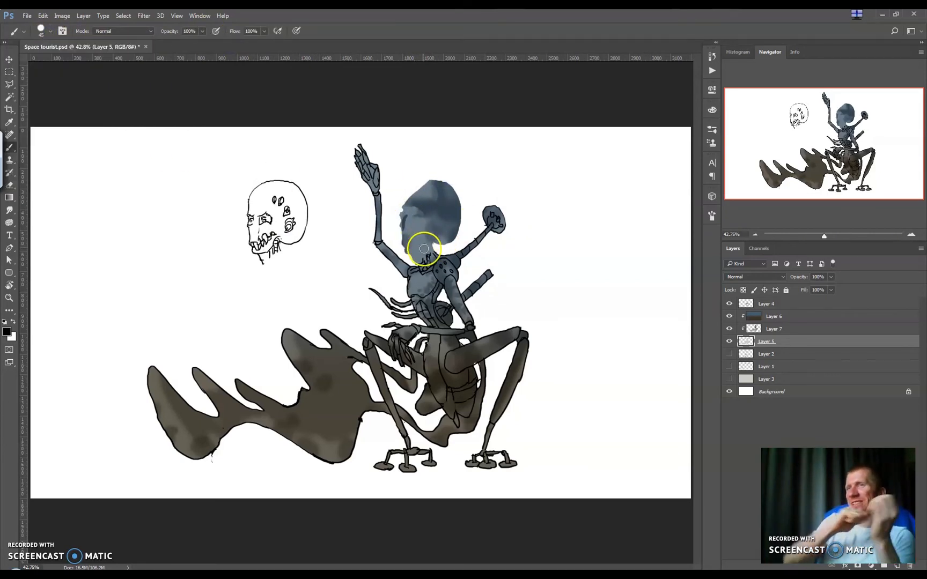
Hide shading layers 6 and 7 and fill out the front of the head with the sampled base grey.
left_click(729, 315)
left_click(729, 329)
left_click(407, 212, "alt")
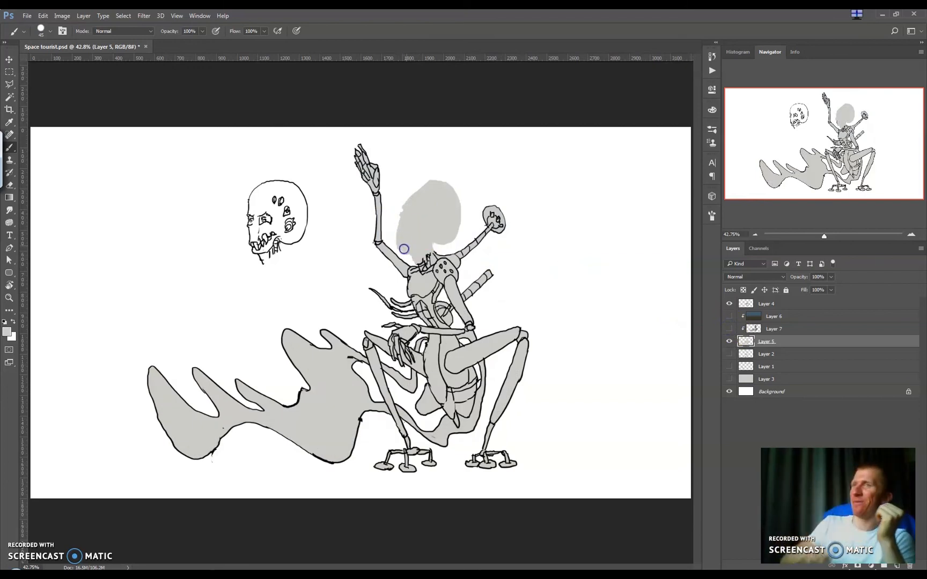
Draw the first black outlines of a new head on Layer 4 with a 20 px brush, including an eye oval, brow curve and rear fin.
left_click(438, 189, "ctrl")
key("d")
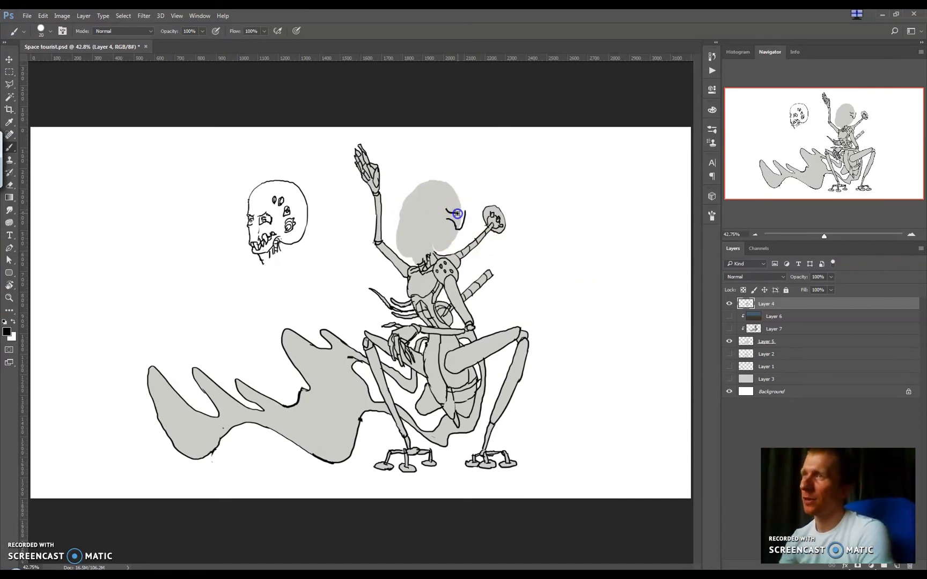
mouse_move(406, 209)
left_mouse_down()
mouse_move(421, 205)
mouse_move(403, 213)
mouse_move(418, 194)
mouse_move(420, 210)
mouse_move(446, 219)
mouse_move(443, 244)
left_mouse_up()
key("e")
key("b")
left_click(420, 220)
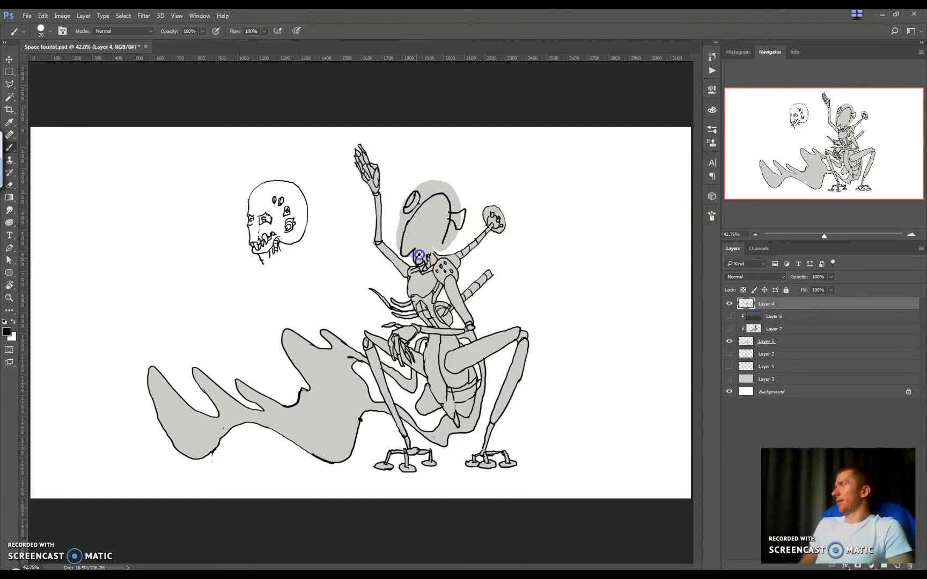
Erase the rear fin and redraw the lower head as curved, nested bands around the jaw.
key("e")
left_click_drag(439, 252, 465, 214)
mouse_move(407, 228)
left_mouse_down()
mouse_move(427, 207)
mouse_move(410, 232)
mouse_move(448, 220)
mouse_move(446, 246)
mouse_move(447, 236)
mouse_move(426, 234)
mouse_move(440, 250)
left_mouse_up()
key("b")
key("e")
key("b")
key("e")
left_click_drag(439, 247, 435, 242)
key("b")
key("e")
key("b")
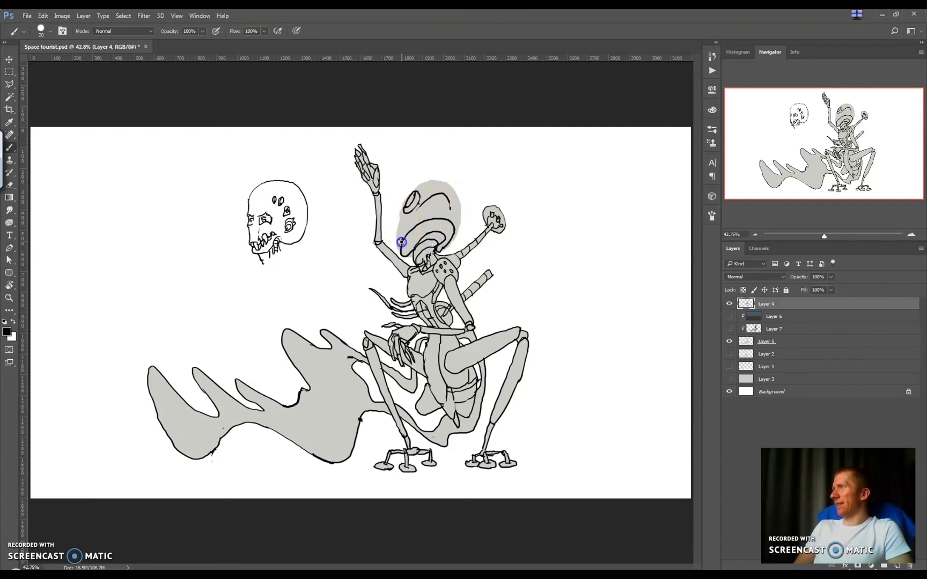
key("ctrl+z")
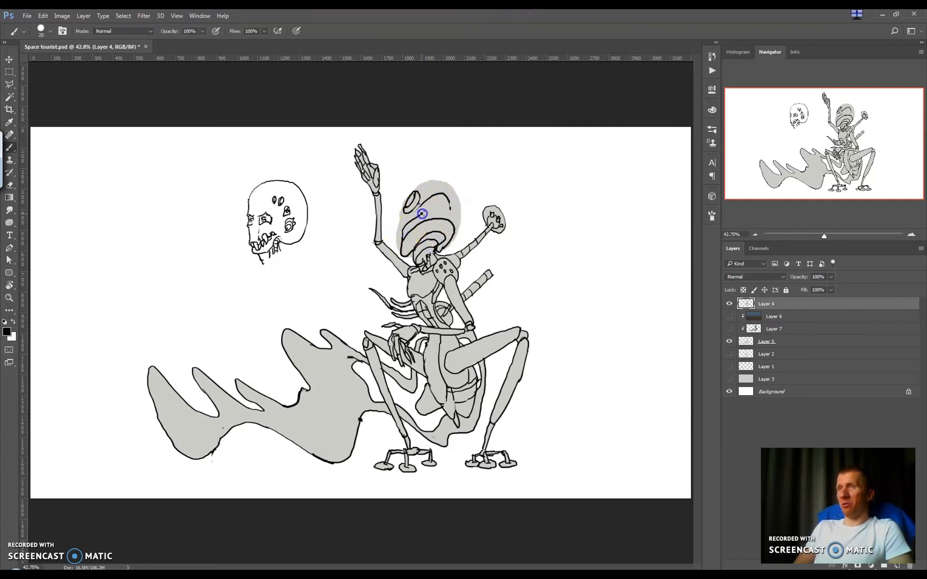
Erase the eye oval and draw a ridged upper head band with a coiled eye stalk at the front.
key("e")
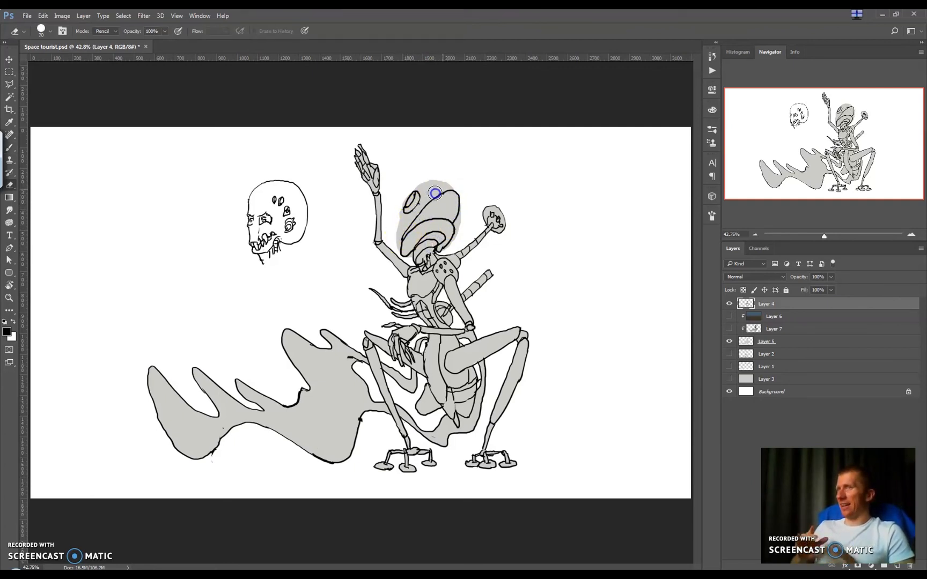
left_click_drag(411, 199, 421, 213)
key("b")
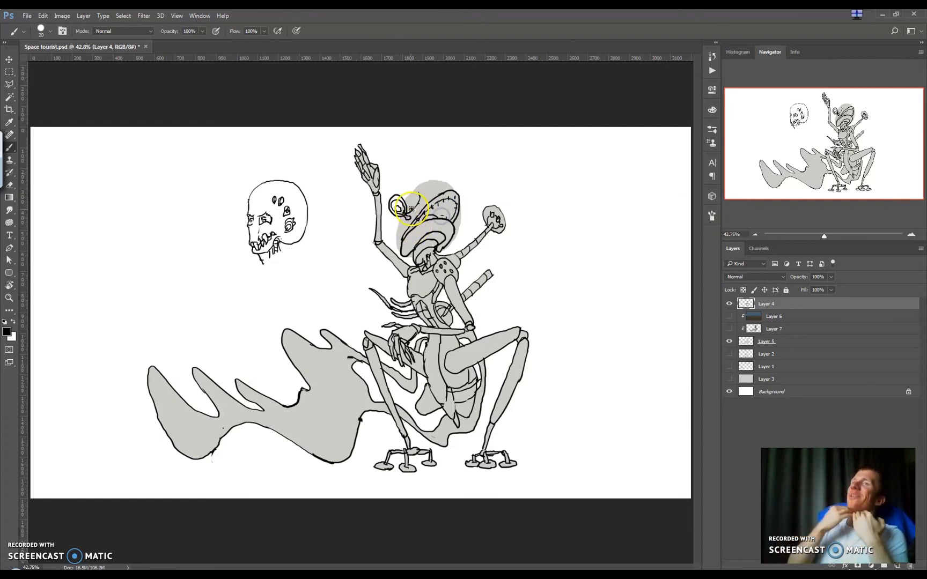
Erase the front eye stalk and redraw it as a small coil on top of the head, extending the front head outline.
key("e")
mouse_move(419, 193)
left_mouse_down()
mouse_move(442, 176)
mouse_move(427, 188)
left_mouse_up()
key("b")
key("e")
left_click(410, 286)
left_click(392, 211)
key("b")
left_click(400, 240)
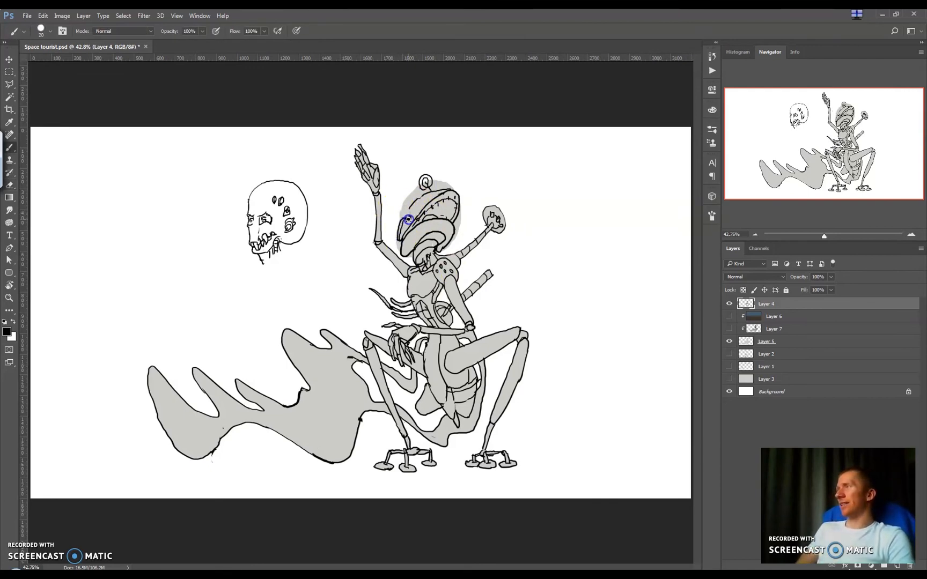
Refine the front edge of the new head and draw a segmented tube curving down its back to the neck.
key("e")
mouse_move(407, 214)
left_mouse_down()
mouse_move(428, 179)
mouse_move(416, 196)
left_mouse_up()
key("b")
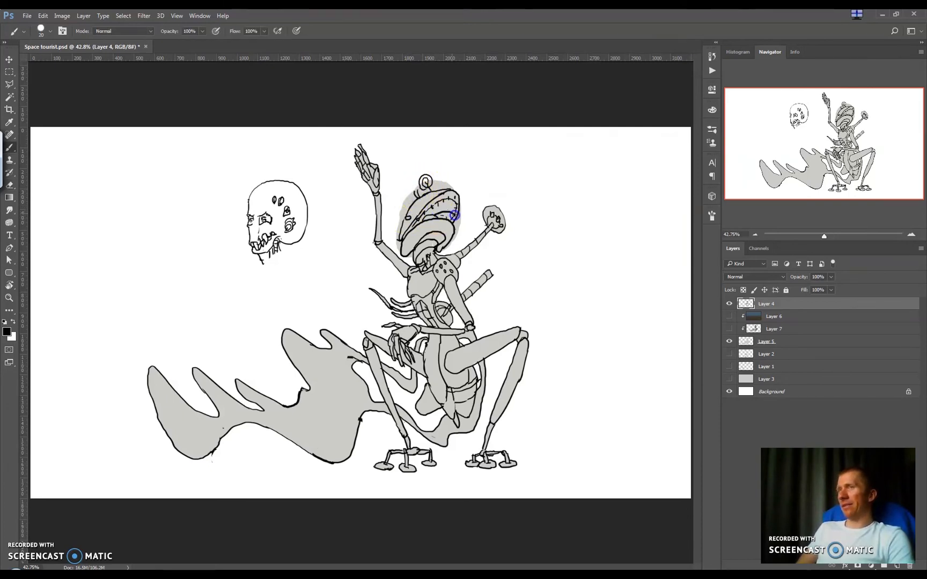
key("e")
left_click_drag(453, 224, 435, 253)
key("b")
left_click_drag(457, 220, 453, 216)
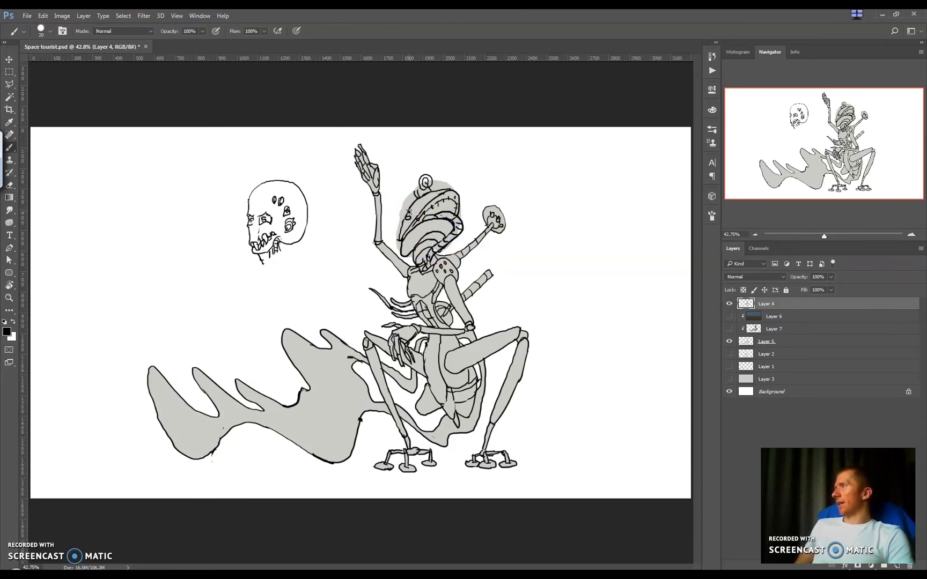
Erase the excess grey around the new head on Layer 5 and fill its tube and top coil with the sampled grey.
left_click(741, 337)
key("e")
key("b")
left_click(415, 256, "alt")
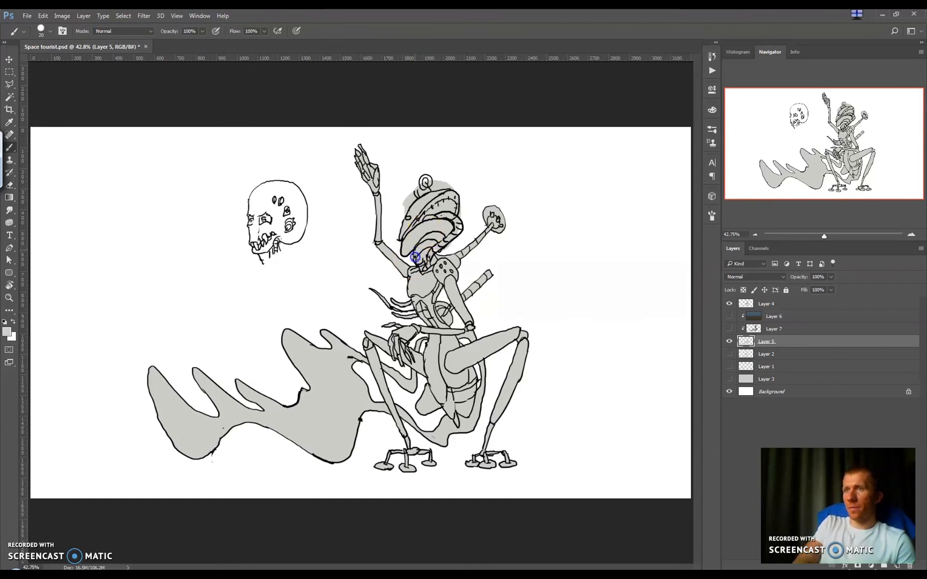
left_click(456, 232)
key("e")
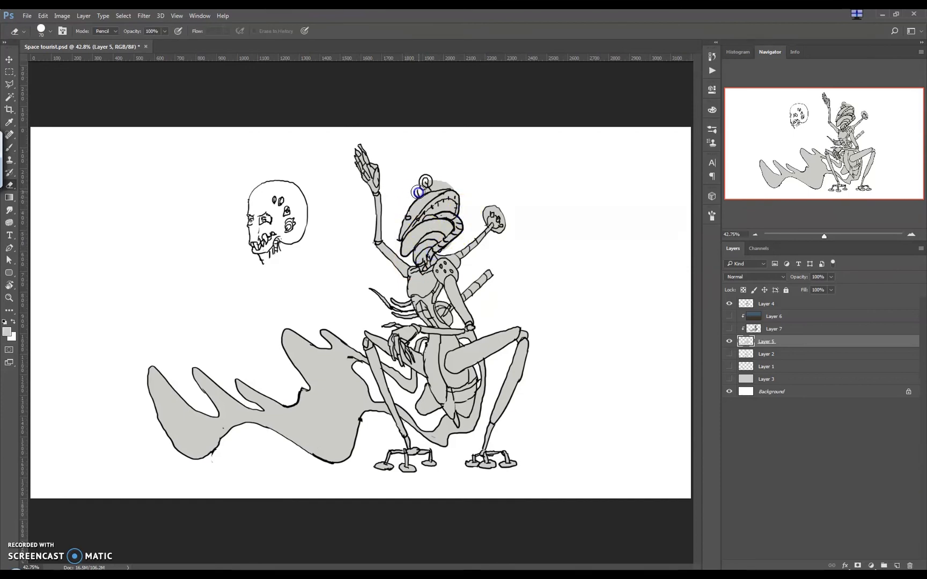
key("b")
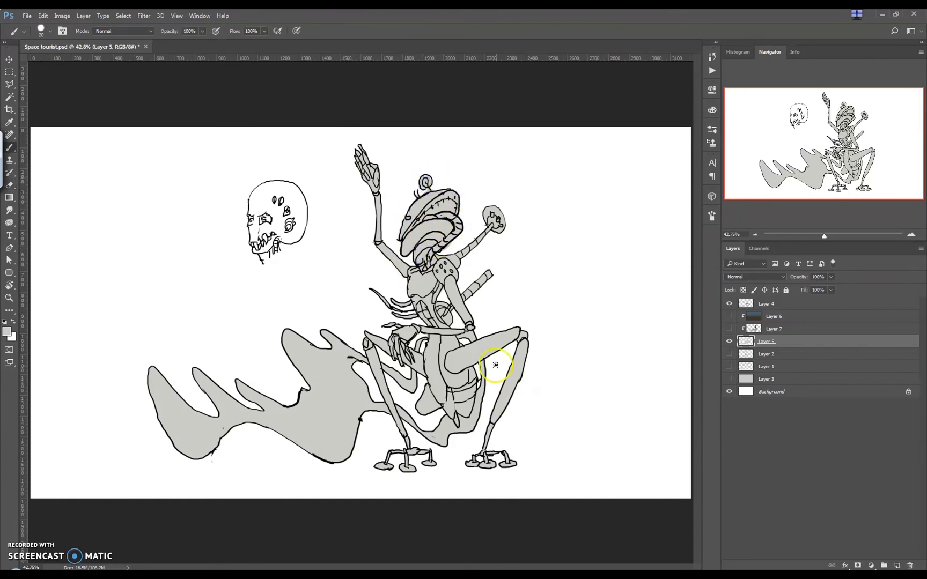
On Layer 4, lasso the ridged head's line art and move it aside to the empty canvas beyond the antenna arm.
left_click(745, 304)
key("e")
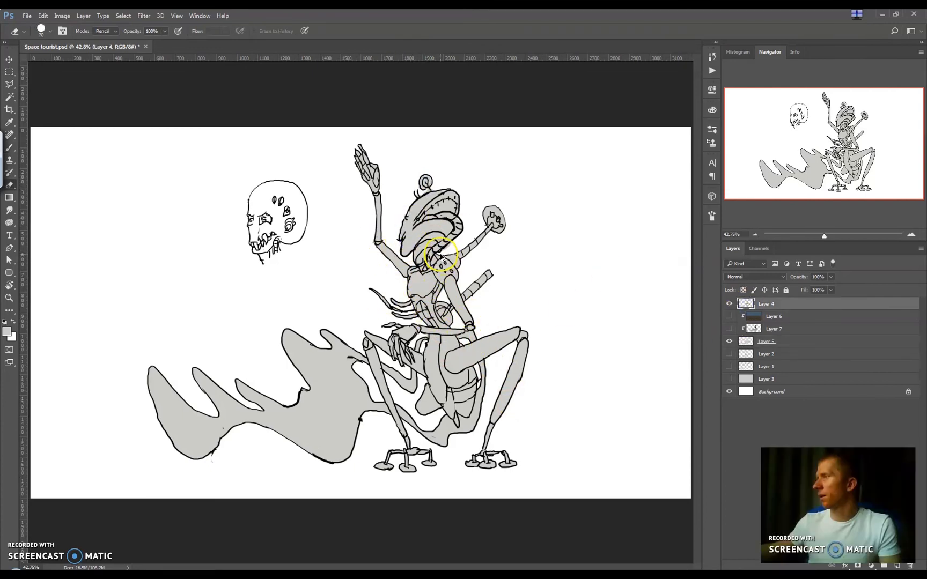
key("l")
left_click(424, 273)
left_click(441, 258)
left_click(462, 167)
left_click(404, 166)
left_click(407, 261)
key("v")
left_click_drag(436, 231, 577, 231)
key("m")
key("ctrl+d")
Draw a new head in black above the neck, with a tapered face plate, curved side cheeks and small eyes.
key("b")
key("d")
left_click_drag(414, 196, 414, 255)
key("ctrl+z")
mouse_move(415, 196)
left_mouse_down()
mouse_move(408, 238)
mouse_move(451, 238)
left_mouse_up()
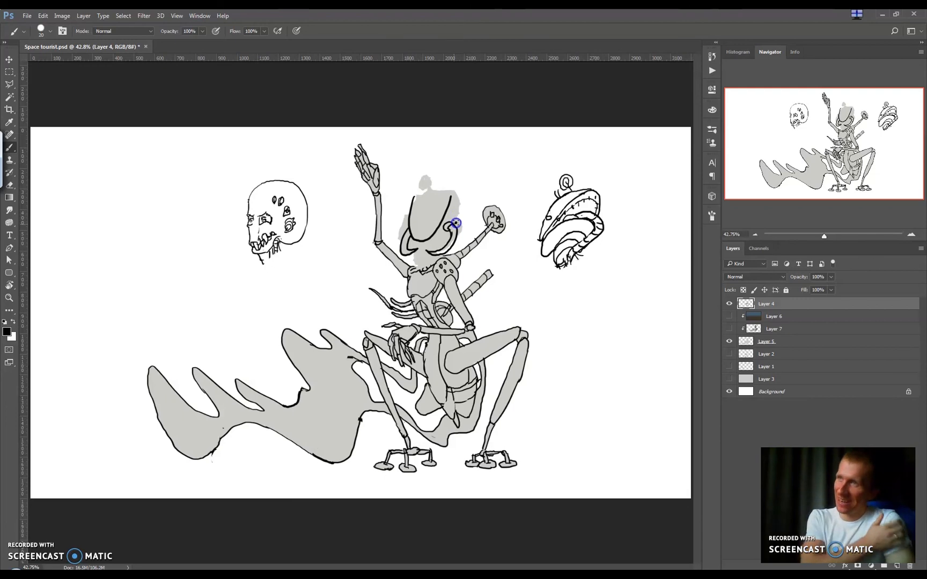
mouse_move(452, 194)
left_mouse_down()
mouse_move(418, 207)
mouse_move(447, 241)
left_mouse_up()
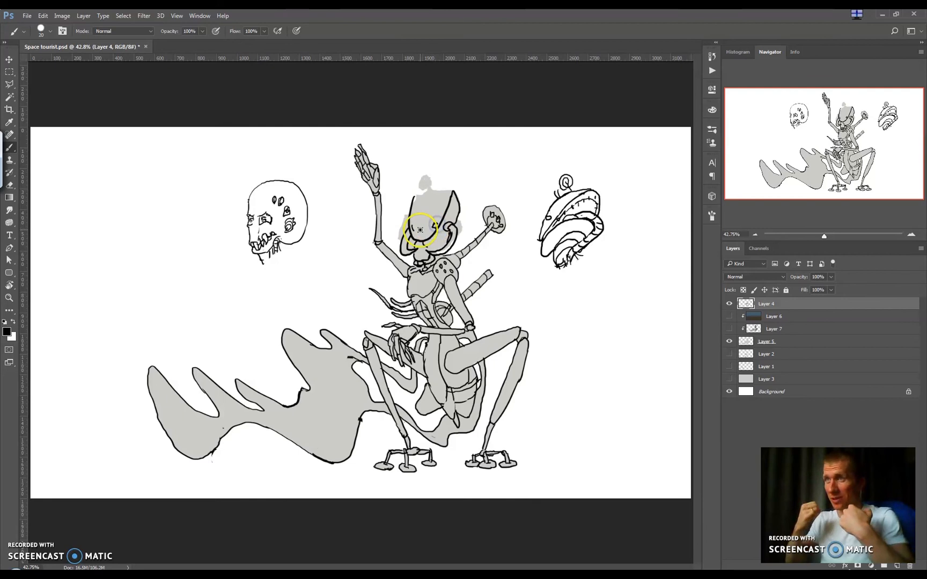
left_click_drag(410, 226, 435, 222)
Erase the lower edge of the face plate, then lasso the upper face lines and shift them toward the front.
key("e")
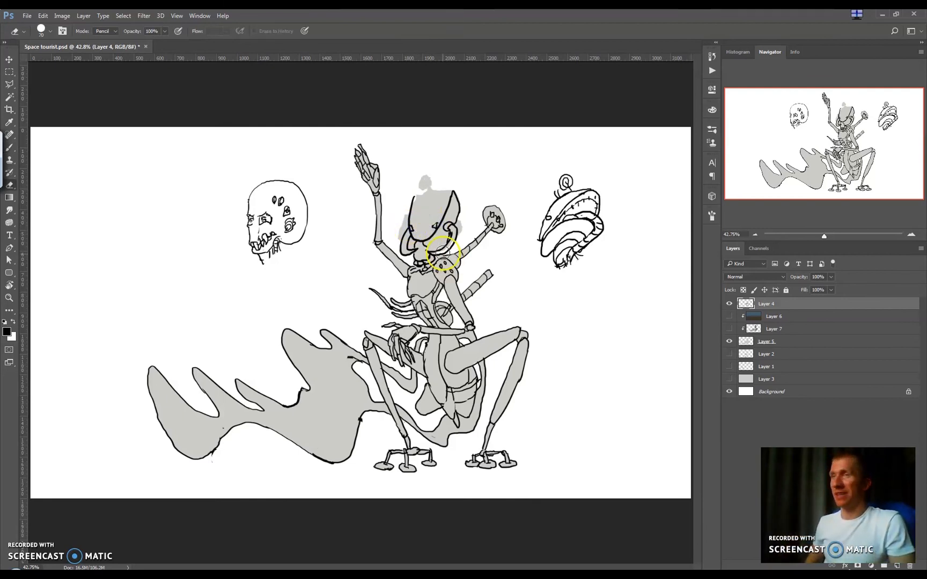
key("b")
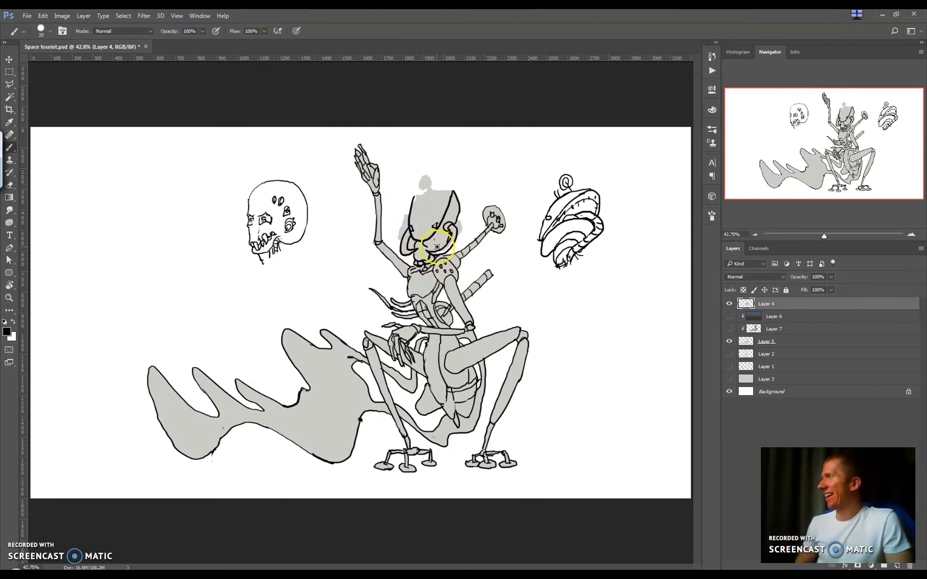
key("e")
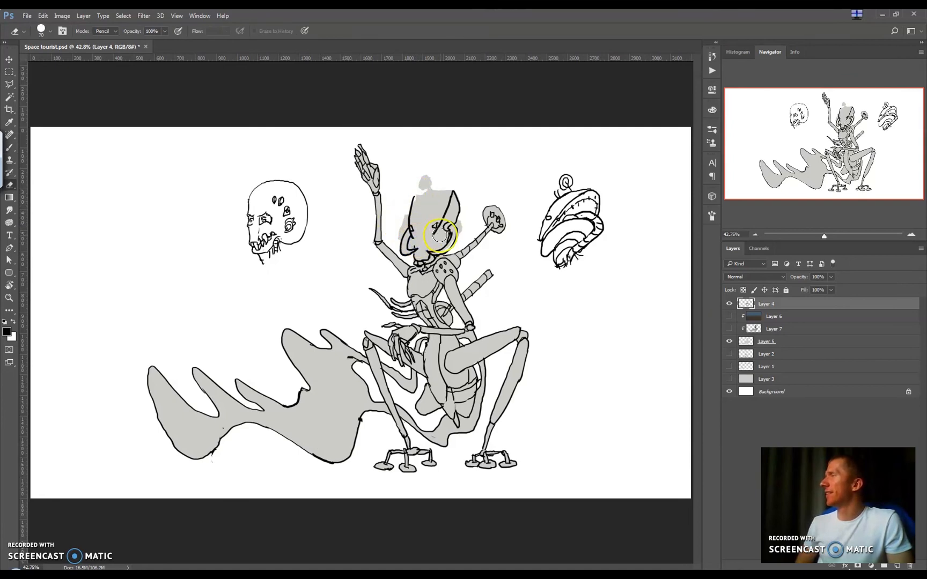
key("l")
mouse_move(433, 241)
left_mouse_down()
mouse_move(399, 190)
mouse_move(426, 217)
mouse_move(421, 212)
left_mouse_up()
key("ctrl+t")
key("Return")
key("m")
left_click(437, 269)
key("b")
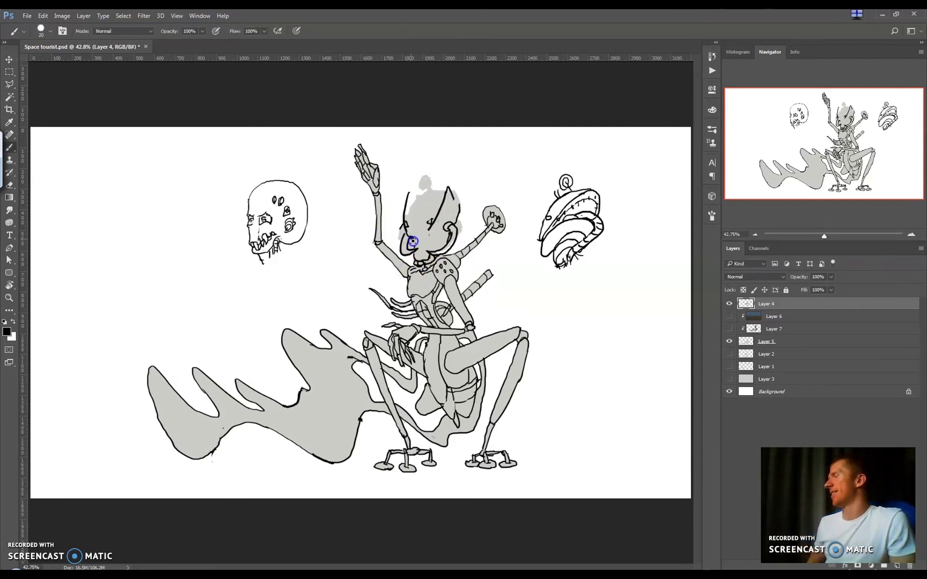
Add a jagged upper jaw edge and replace the open top spikes with a rounded skull dome.
key("e")
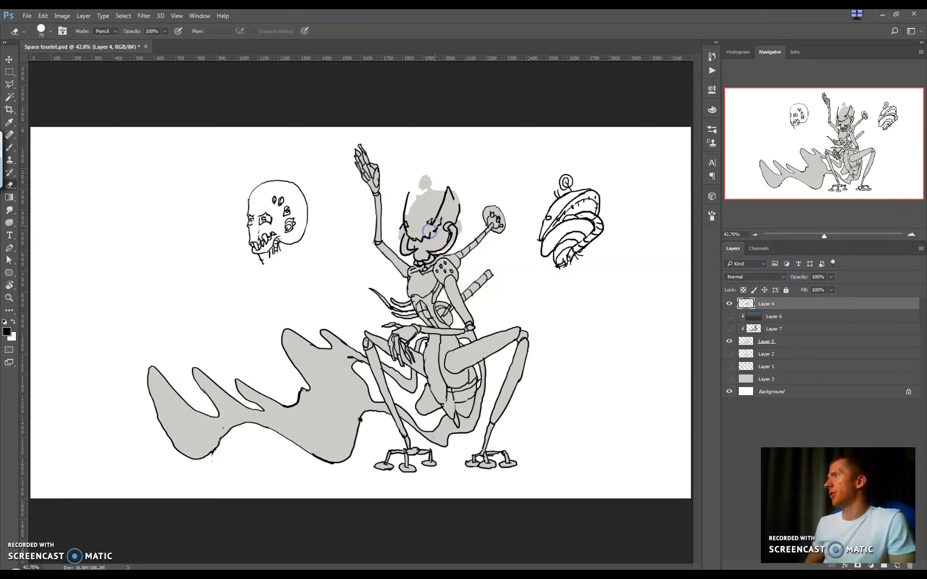
key("b")
key("e")
left_click_drag(416, 191, 444, 197)
key("b")
mouse_move(408, 193)
left_mouse_down()
mouse_move(431, 186)
mouse_move(449, 201)
left_mouse_up()
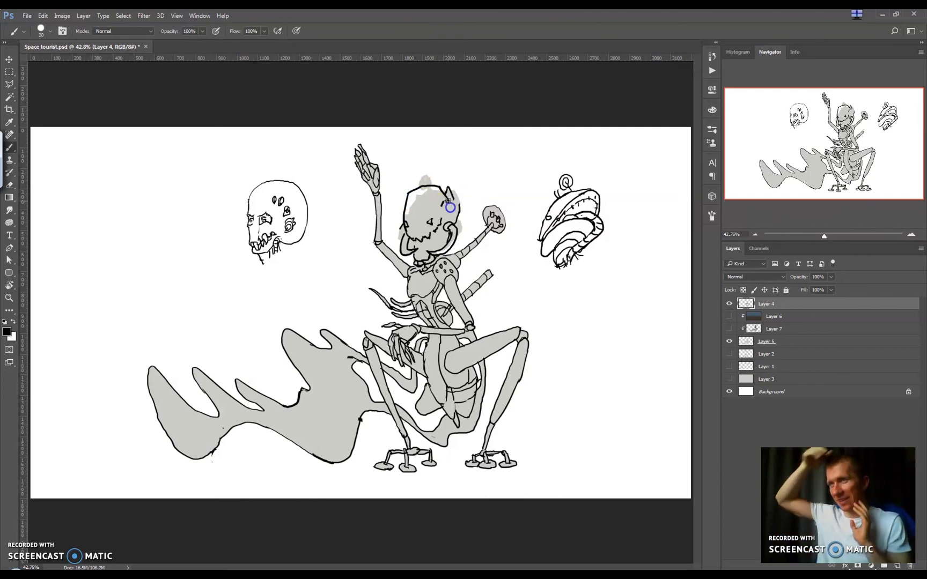
key("e")
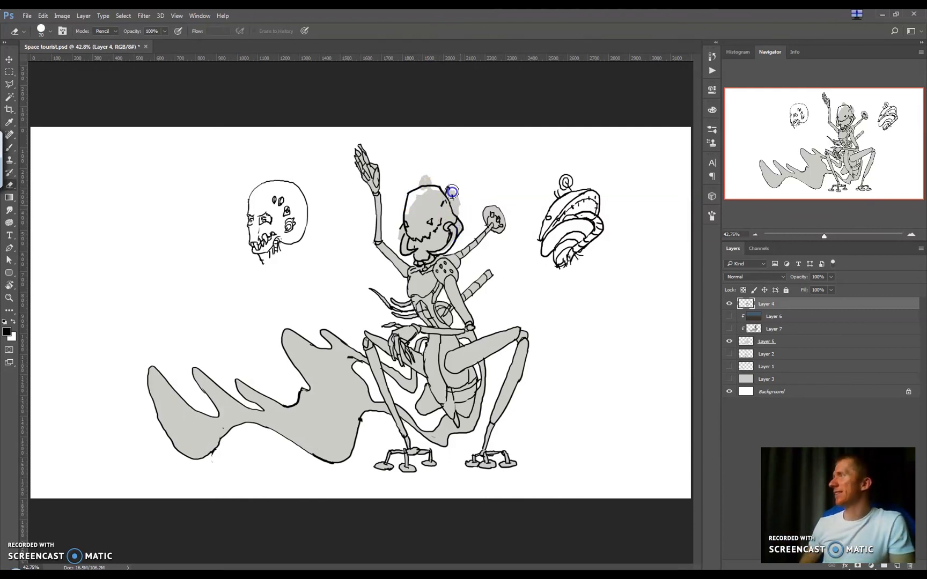
key("b")
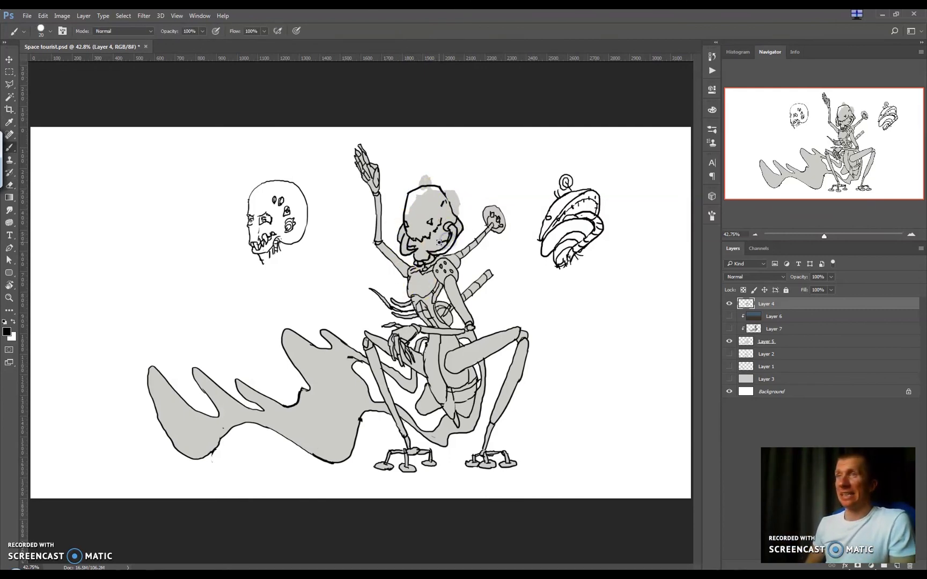
Lasso the whole new head and enlarge it slightly with Free Transform.
key("l")
mouse_move(414, 245)
left_mouse_down()
mouse_move(442, 176)
mouse_move(388, 184)
mouse_move(410, 259)
left_mouse_up()
key("ctrl+t")
left_click_drag(388, 174, 385, 166)
key("Return")
key("ctrl+d")
Draw jagged teeth and jaw details in the new head's mouth and clean them up with the eraser.
key("b")
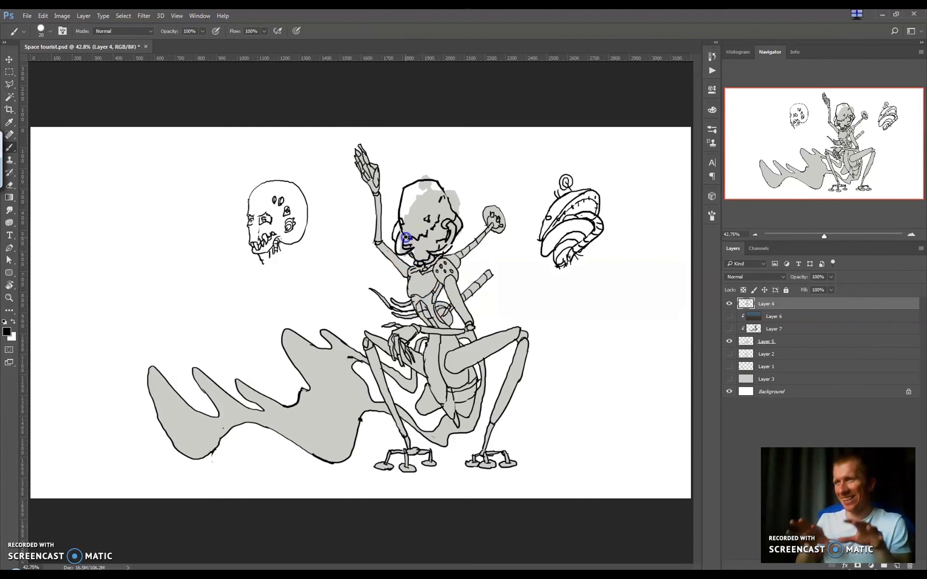
mouse_move(428, 235)
left_mouse_down()
mouse_move(436, 249)
mouse_move(420, 258)
left_mouse_up()
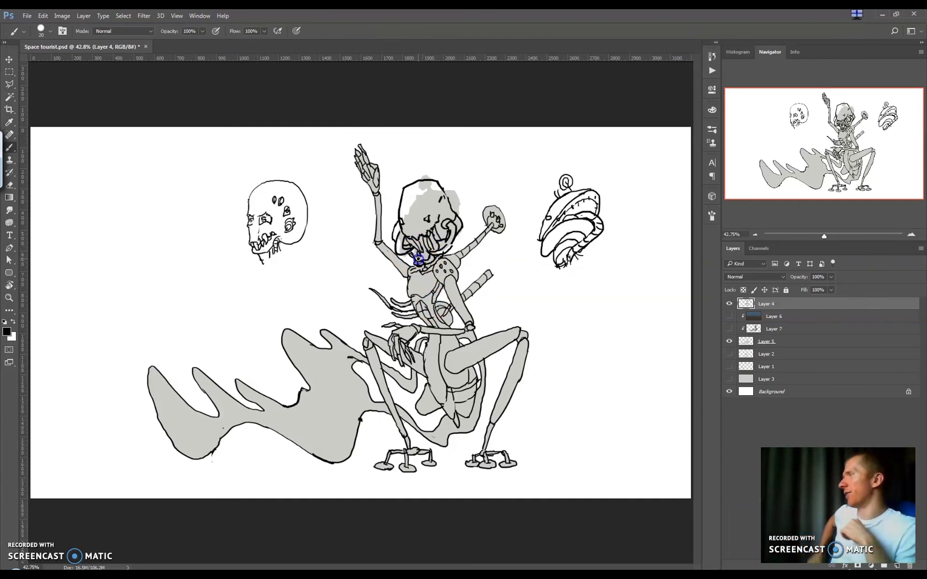
key("e")
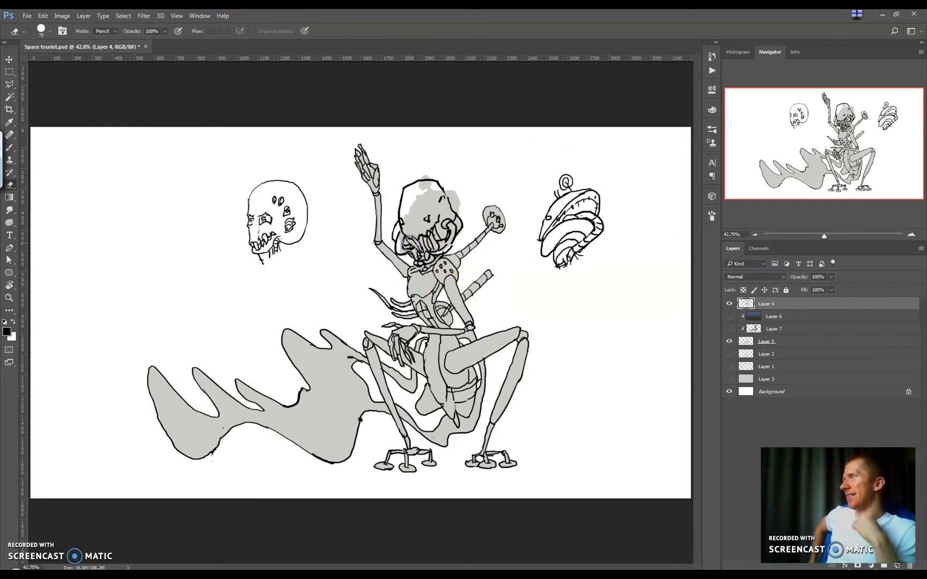
Fill the new skull on Layer 5 with the sampled grey, using a brush enlarged to 70 px, and erase the excess.
left_click(759, 341)
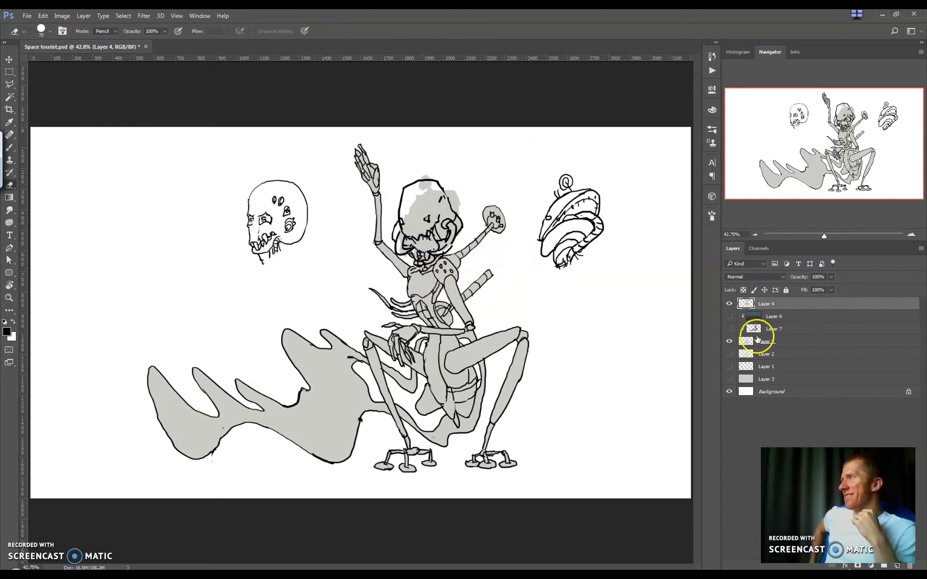
key("b")
left_click(406, 215, "alt")
key("bracketright")
key("bracketright")
key("bracketright")
key("bracketright")
key("bracketright")
key("bracketright")
key("bracketright")
mouse_move(405, 214)
left_mouse_down()
mouse_move(401, 251)
mouse_move(409, 197)
mouse_move(427, 184)
mouse_move(423, 197)
mouse_move(442, 208)
mouse_move(460, 198)
mouse_move(459, 213)
mouse_move(426, 178)
left_mouse_up()
key("e")
Lasso and delete the two spare head sketches on either side of the figure from Layer 4.
left_click(745, 305)
key("l")
left_click_drag(623, 175, 617, 243)
key("Delete")
mouse_move(320, 236)
left_mouse_down()
mouse_move(300, 165)
mouse_move(326, 255)
left_mouse_up()
key("Delete")
key("m")
left_click(337, 281)
Show the clipped Layers 6 and 7 again and make Layer 7 active for painting in black.
left_click_drag(729, 317, 729, 329)
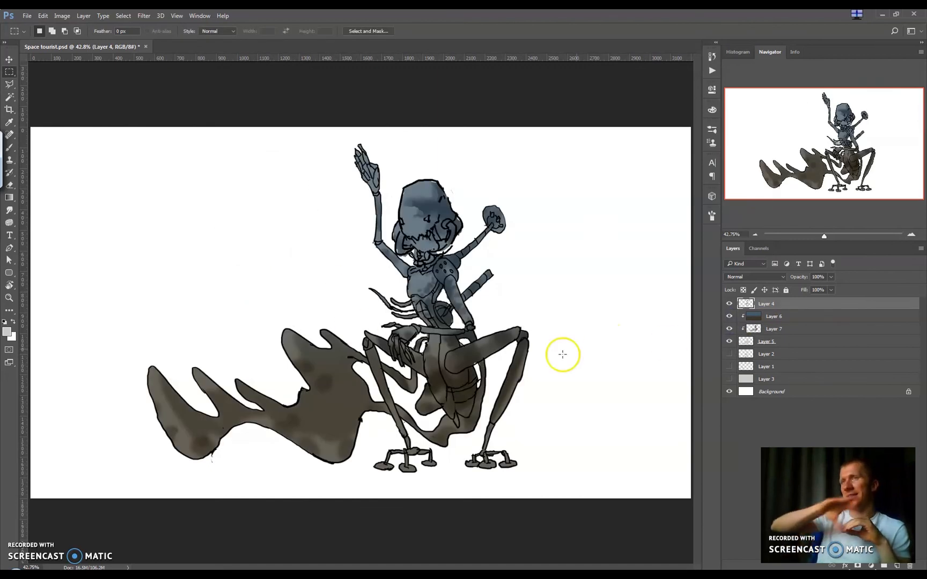
left_click(768, 332)
key("b")
key("d")
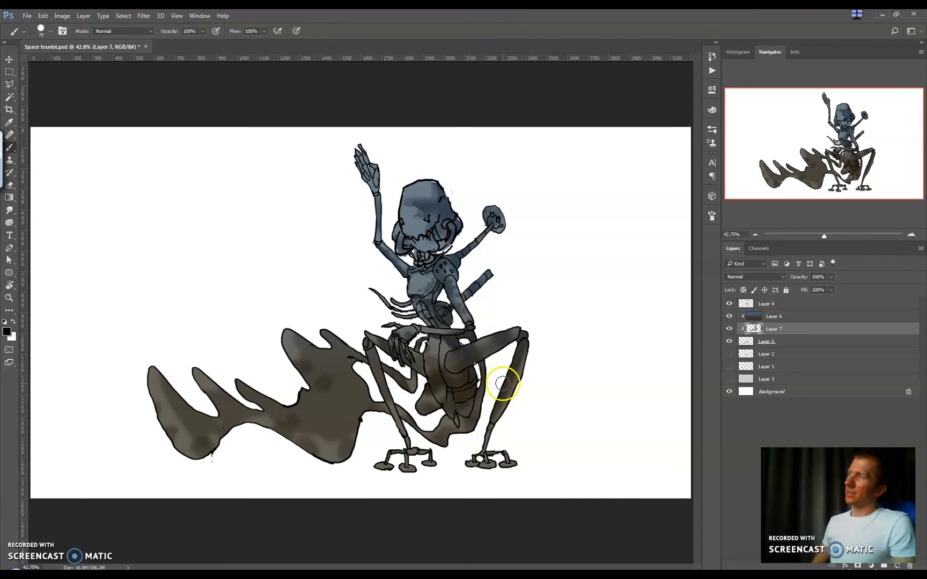
Erase the stray fill outside the head outline on Layer 5 and darken the mouth area in black on Layer 7.
left_click(748, 342)
key("s")
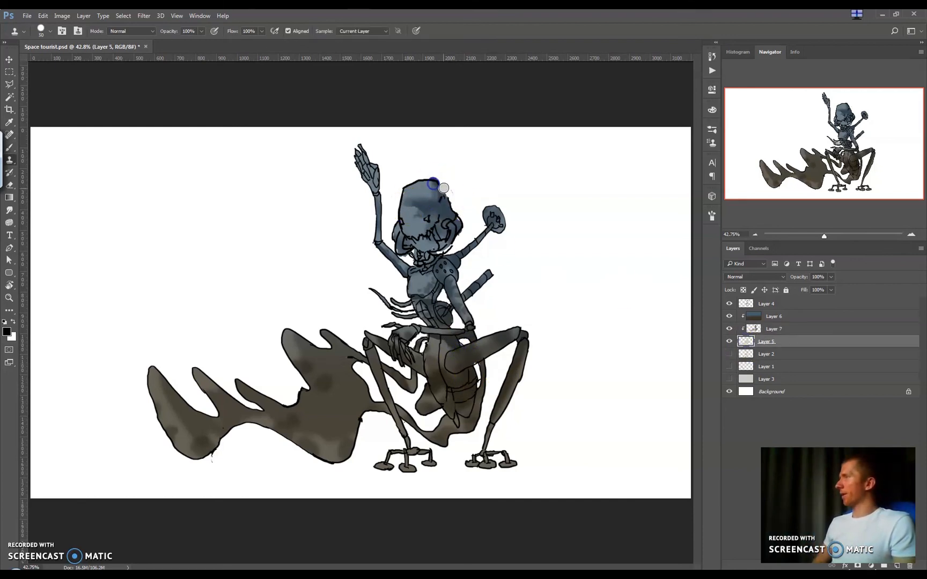
key("e")
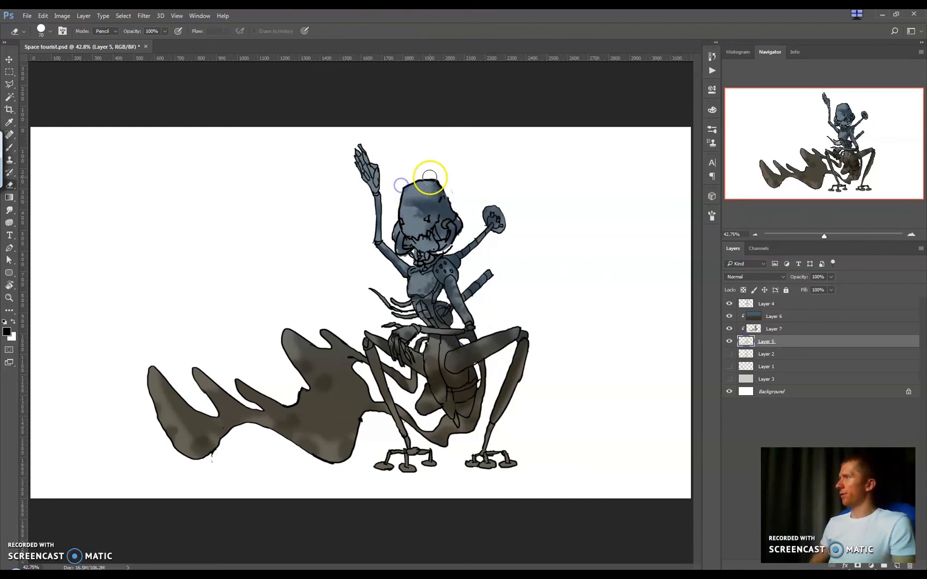
left_click(773, 329)
key("b")
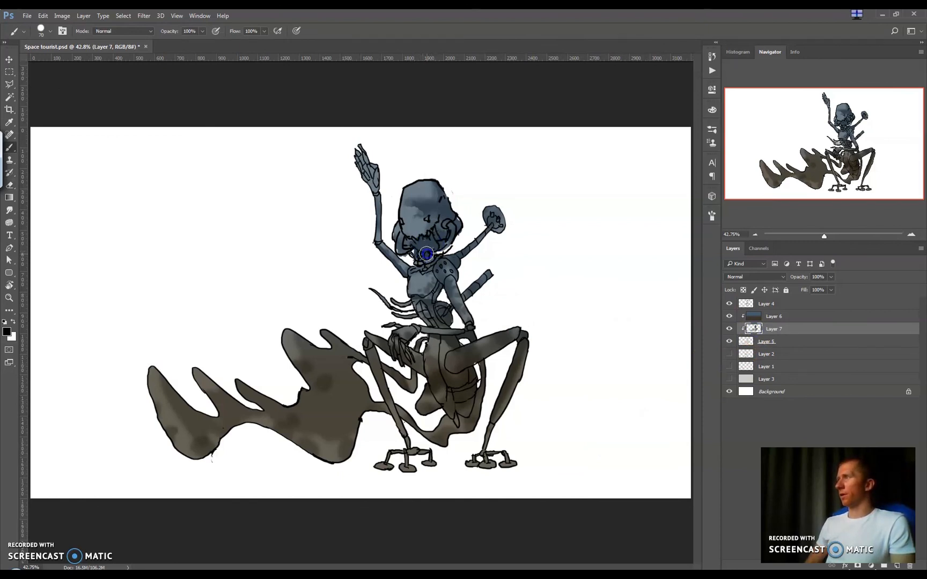
left_click(756, 341)
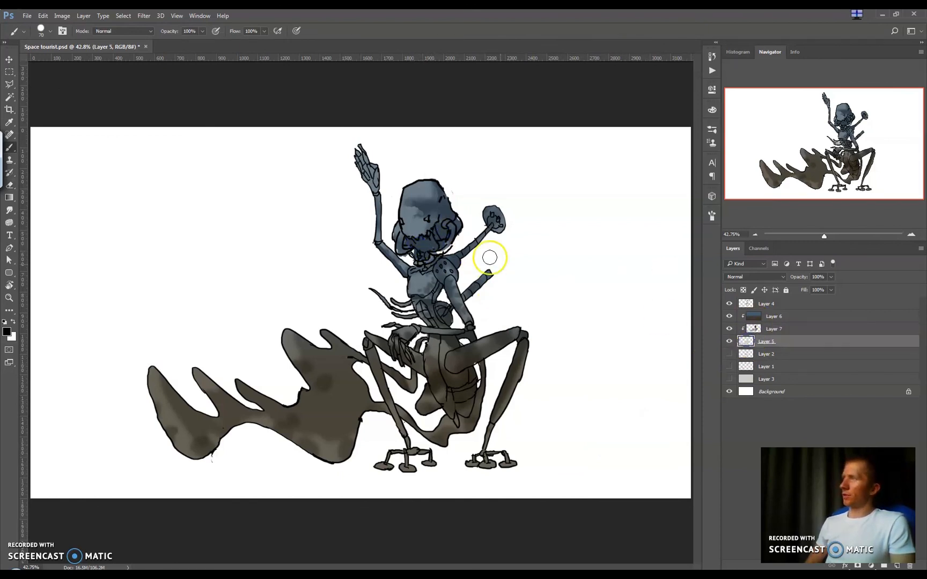
key("e")
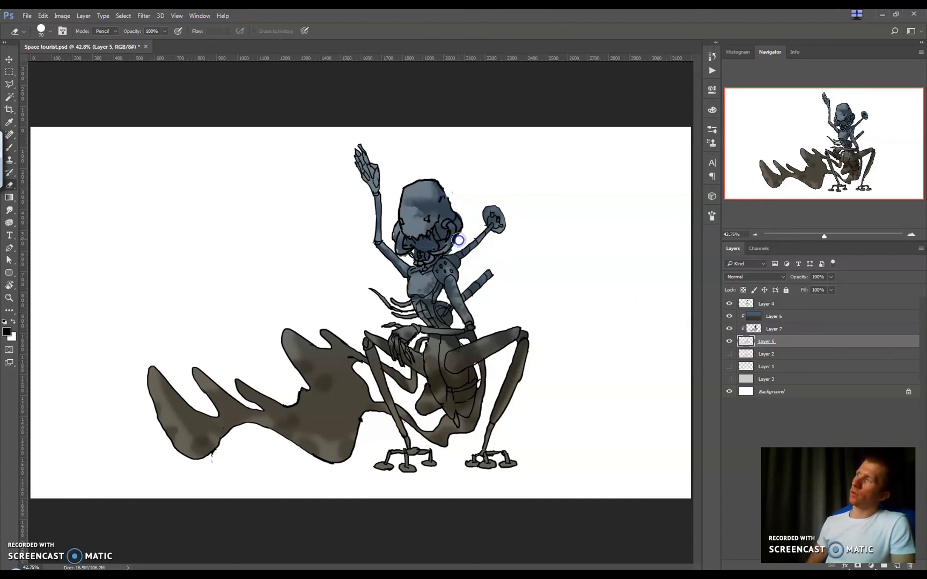
On Layer 7, shade the back of the skull, the waving hand and the arm with black at 50% brush opacity.
left_click(753, 328)
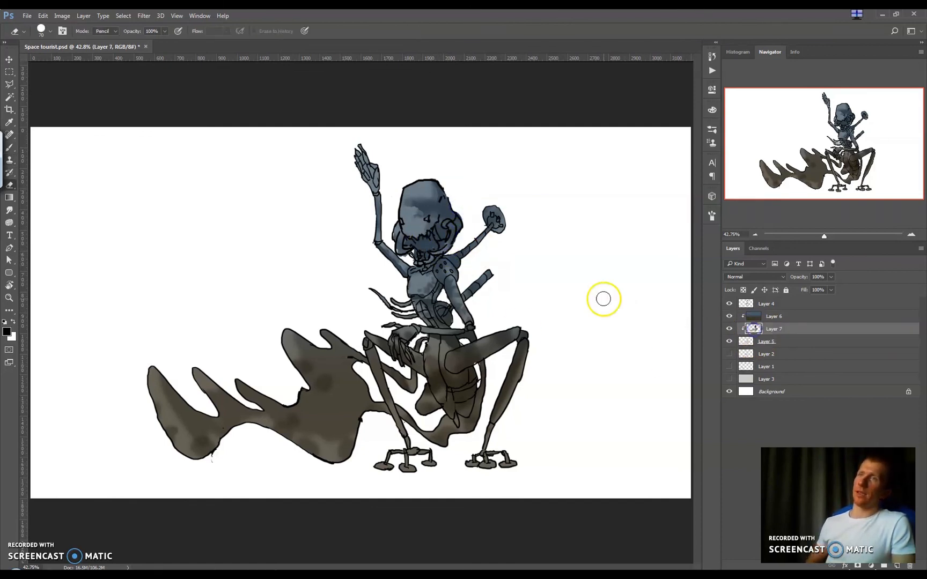
key("b")
left_click_drag(432, 203, 439, 195)
mouse_move(440, 194)
left_mouse_down()
mouse_move(438, 208)
mouse_move(437, 191)
left_mouse_up()
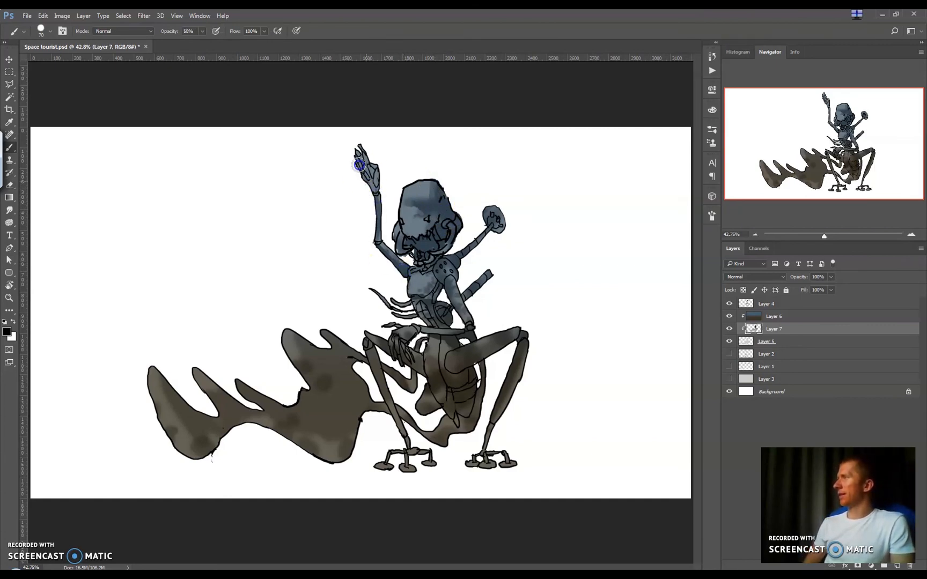
key("e")
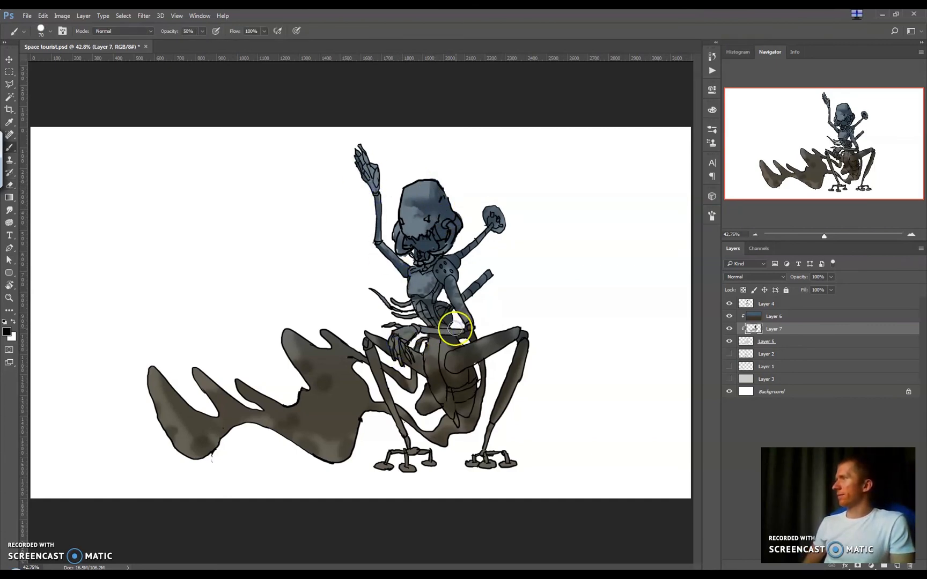
key("b")
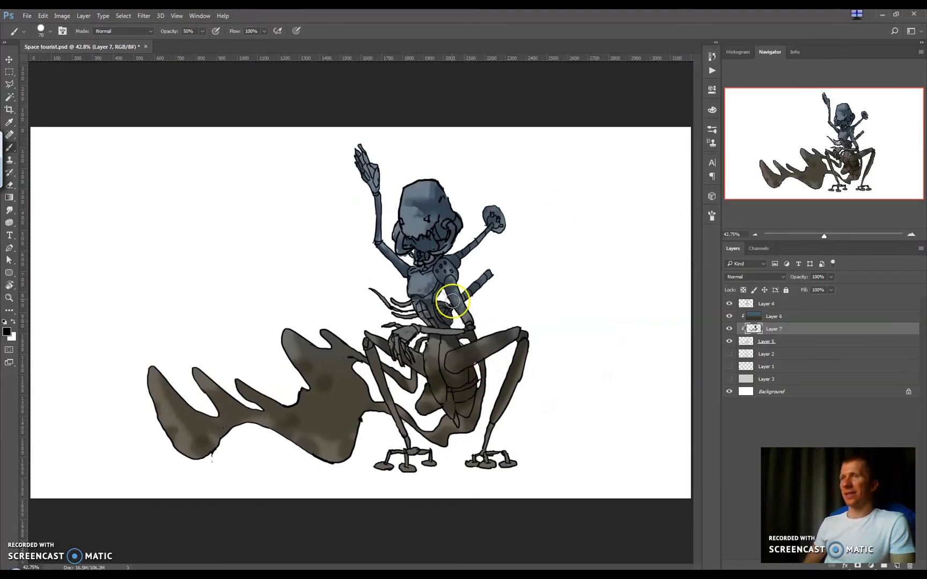
Erase highlights along the bent legs and several light round spots on the trailing tail on Layer 7.
key("e")
mouse_move(512, 337)
left_mouse_down()
mouse_move(503, 332)
mouse_move(518, 322)
mouse_move(525, 335)
left_mouse_up()
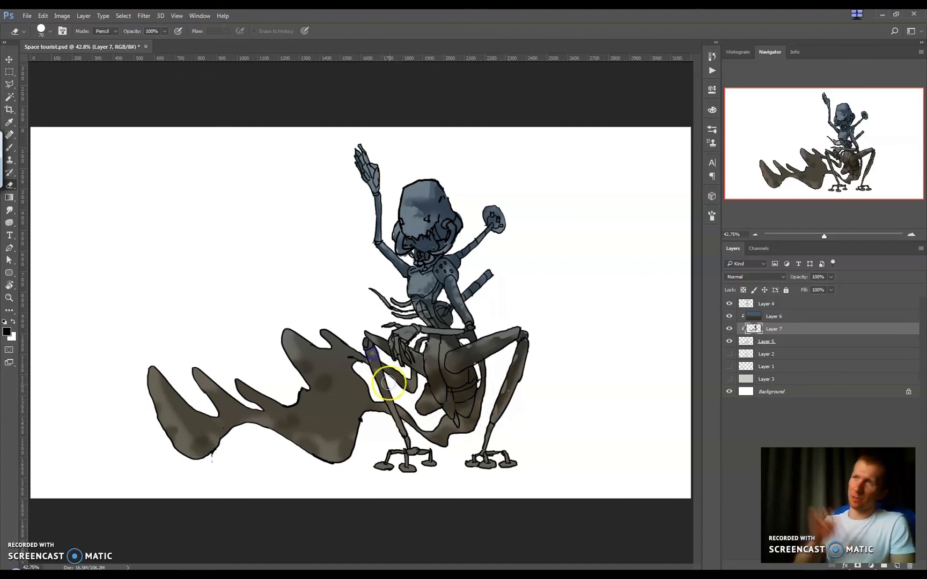
left_click(323, 387)
left_click_drag(320, 351, 325, 358)
left_click(353, 385)
left_click(351, 442)
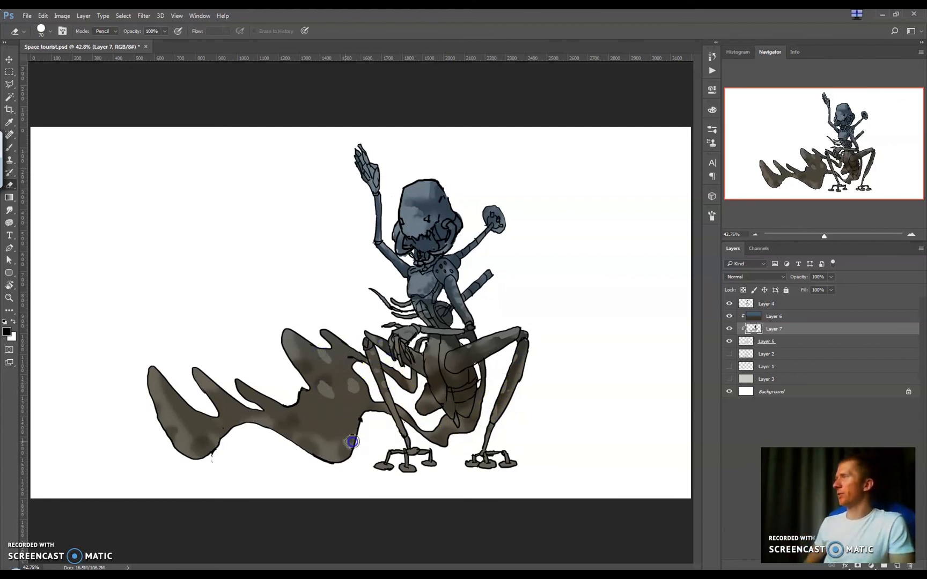
Erase light swirls and patches into the tail's shading and small light spots on the raised arm and skull.
left_click(306, 428)
left_click_drag(349, 430, 343, 453)
mouse_move(311, 418)
left_mouse_down()
mouse_move(314, 438)
mouse_move(301, 433)
left_mouse_up()
left_click(271, 417)
mouse_move(199, 429)
left_mouse_down()
mouse_move(200, 436)
mouse_move(229, 418)
left_mouse_up()
mouse_move(321, 352)
left_mouse_down()
mouse_move(325, 362)
mouse_move(337, 338)
mouse_move(355, 348)
left_mouse_up()
left_click(336, 372)
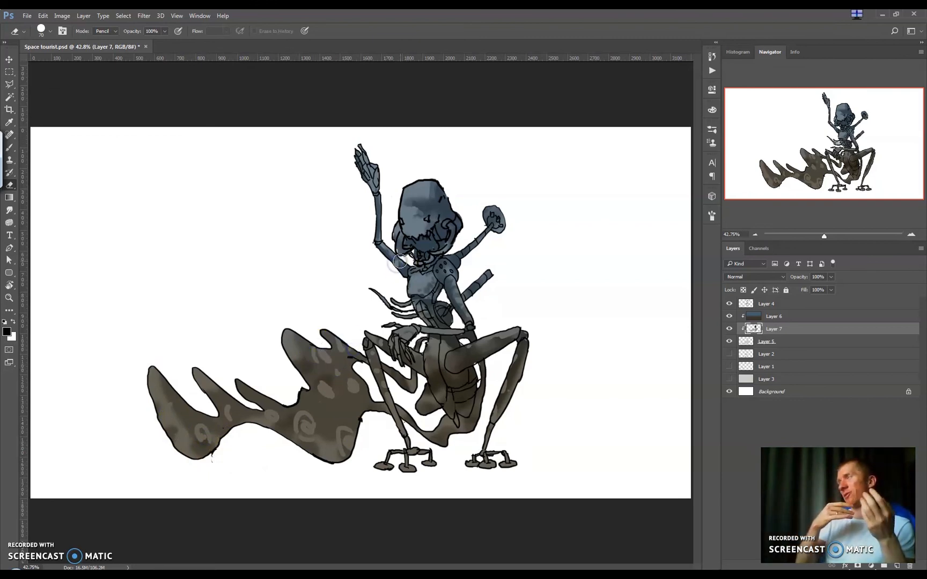
left_click(396, 264)
left_click(437, 203)
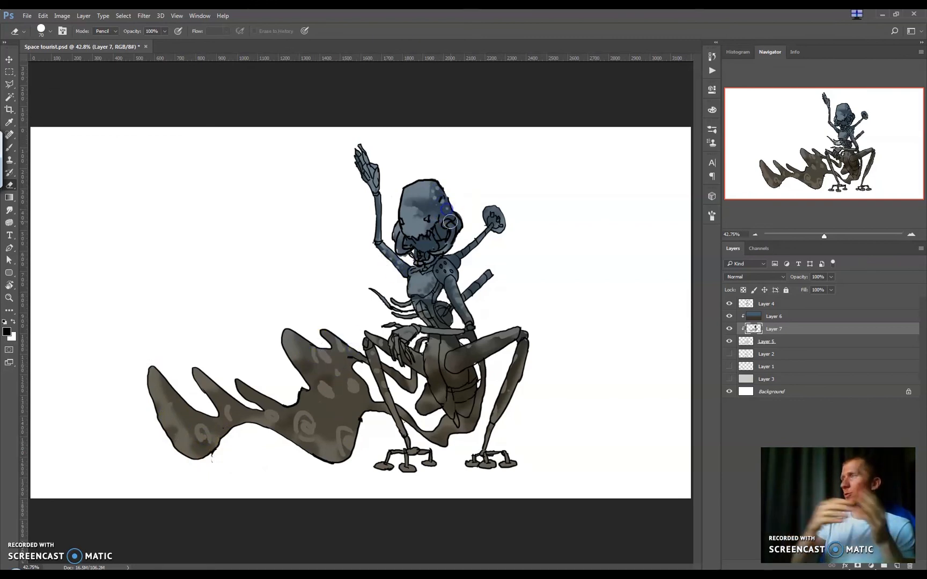
Add a new clipped layer above Layer 6 and set the foreground colour to gold #c2a760.
left_click(897, 566)
left_click_drag(781, 328, 777, 311)
key("b")
left_click(385, 286, "alt")
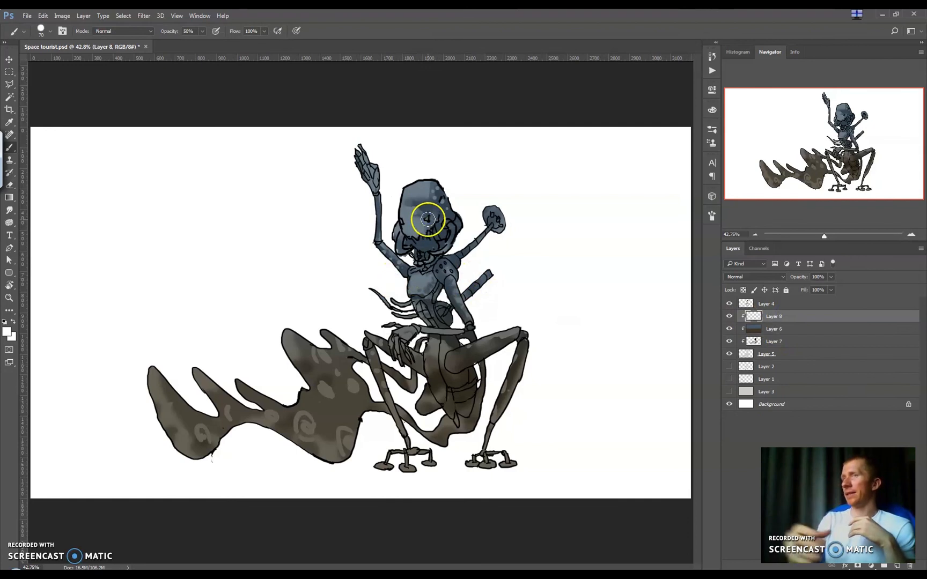
left_click(7, 331)
left_click(690, 252)
left_click(619, 173)
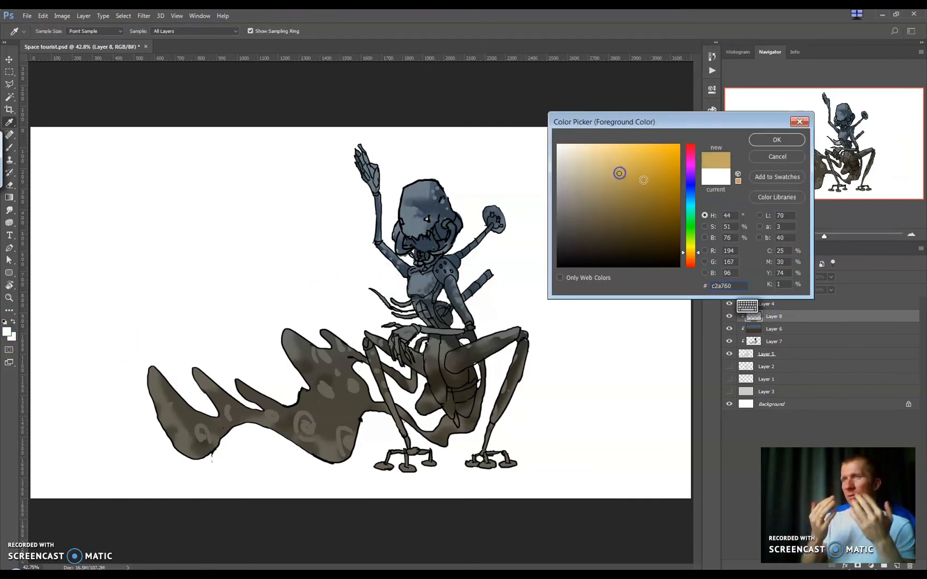
left_click(777, 139)
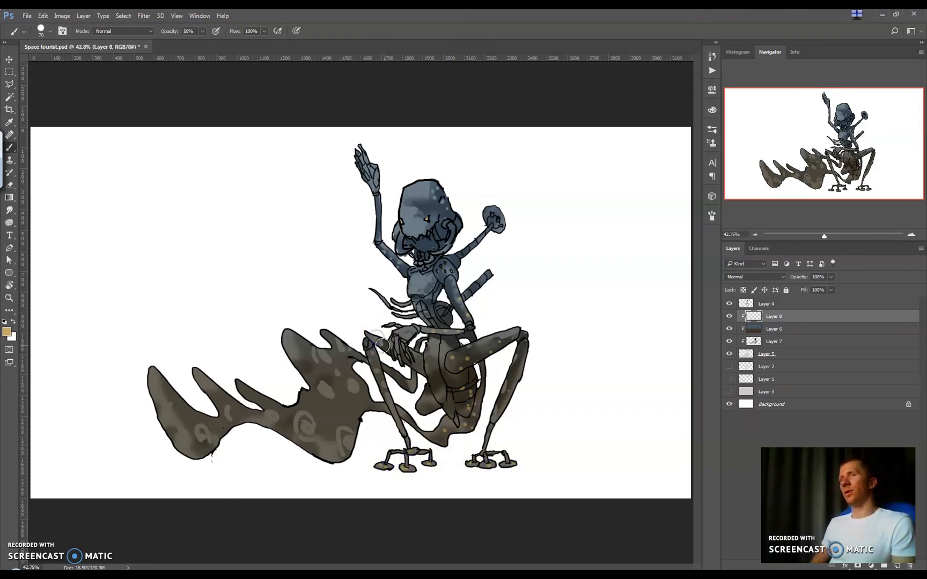
Dot small gold spots across the trailing tail on Layer 8.
left_click(329, 336)
left_click(312, 354)
left_click(337, 371)
left_click(330, 378)
left_click(324, 404)
left_click(320, 437)
left_click_drag(245, 403, 278, 428)
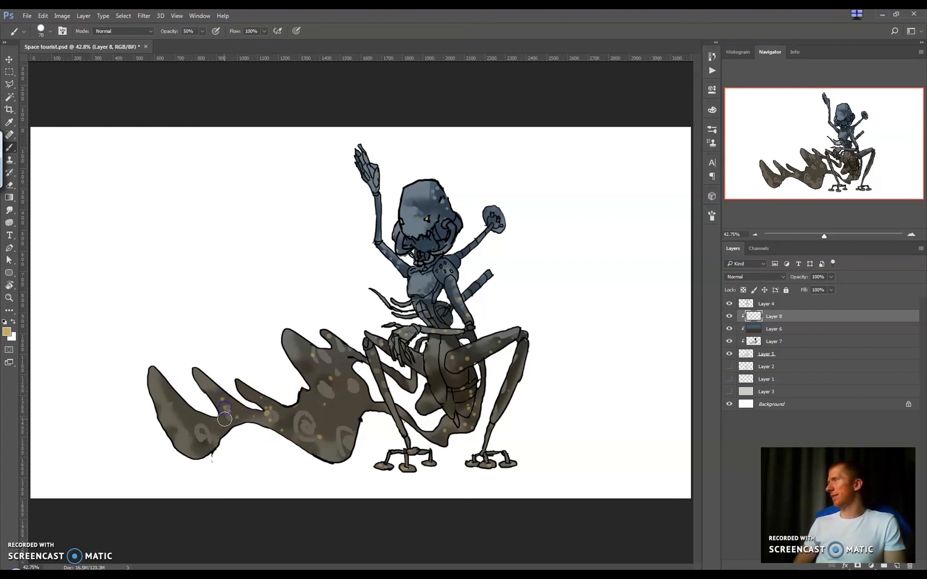
Add a new layer above Layer 8 and darken the inside of the mouth with sampled black.
key("ctrl+shift+alt+n")
left_click(414, 240, "alt")
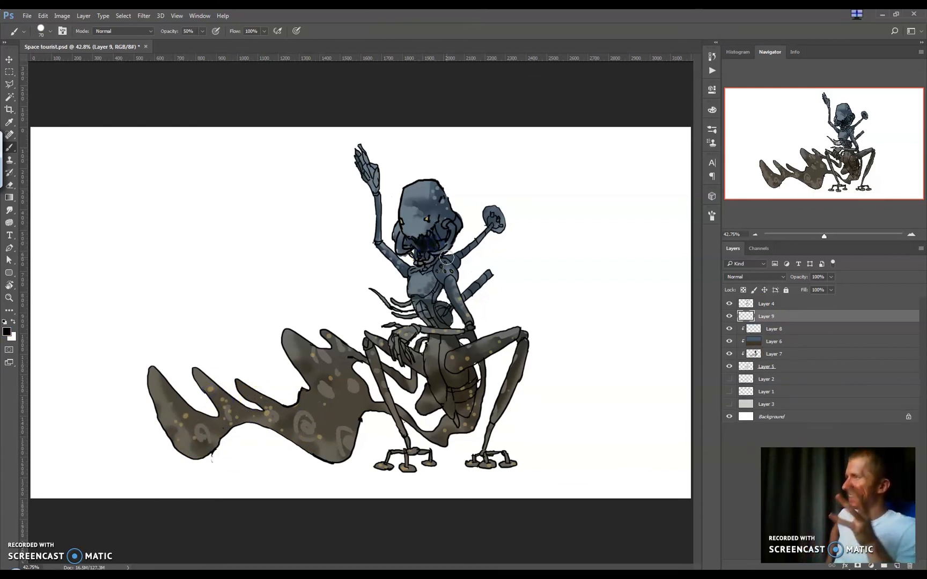
Paint black shadows on Layer 9 inside the mouth, at the waist, beside the abdomen and behind the shoulder, raising the brush opacity to 100%.
left_click(427, 244)
left_click_drag(467, 319, 434, 307)
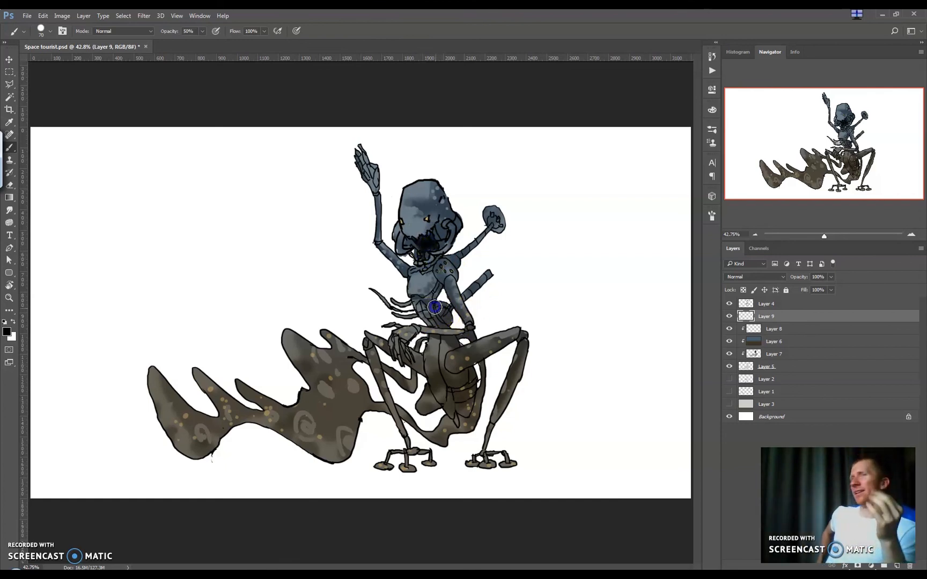
left_click_drag(483, 358, 457, 372)
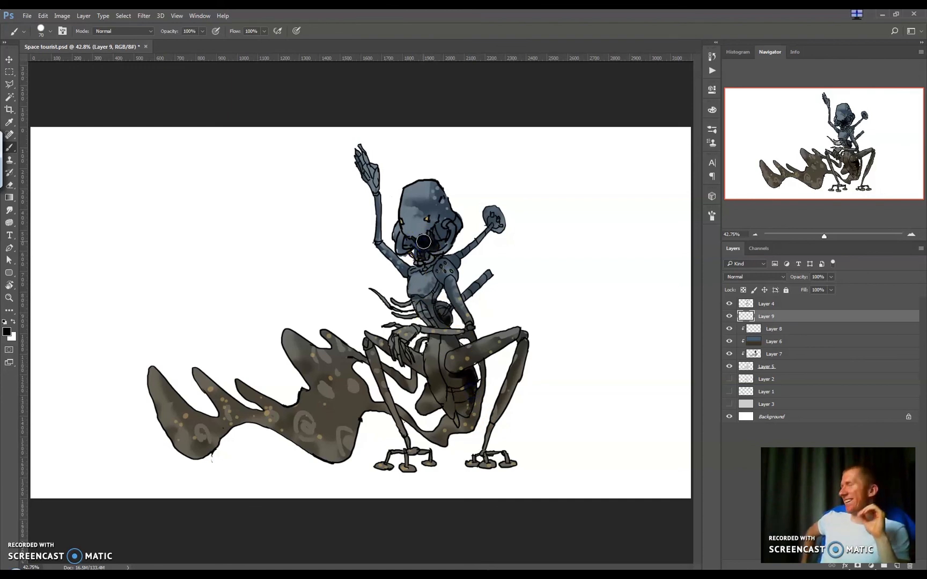
key("e")
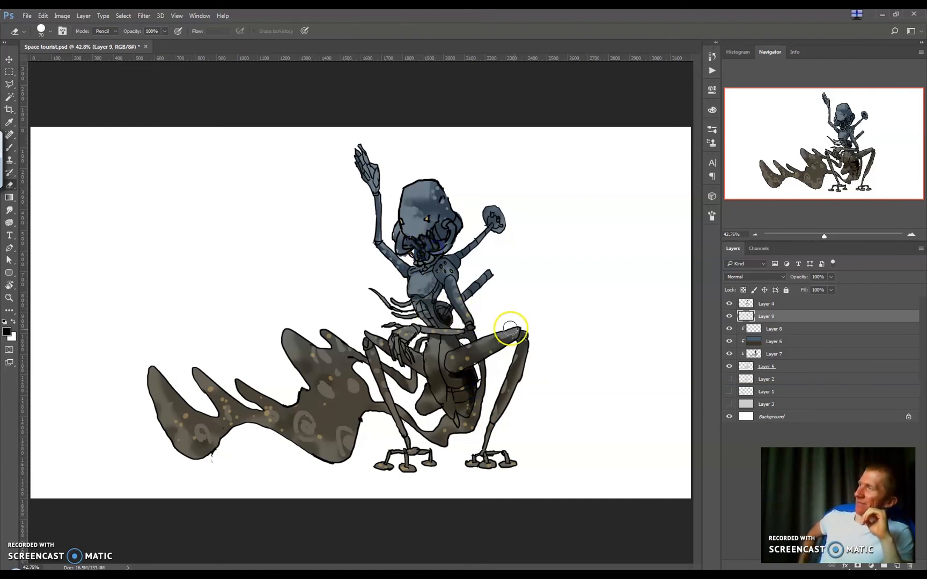
key("b")
mouse_move(442, 317)
left_mouse_down()
mouse_move(441, 287)
mouse_move(441, 306)
left_mouse_up()
left_click_drag(457, 228, 455, 222)
left_click(458, 261)
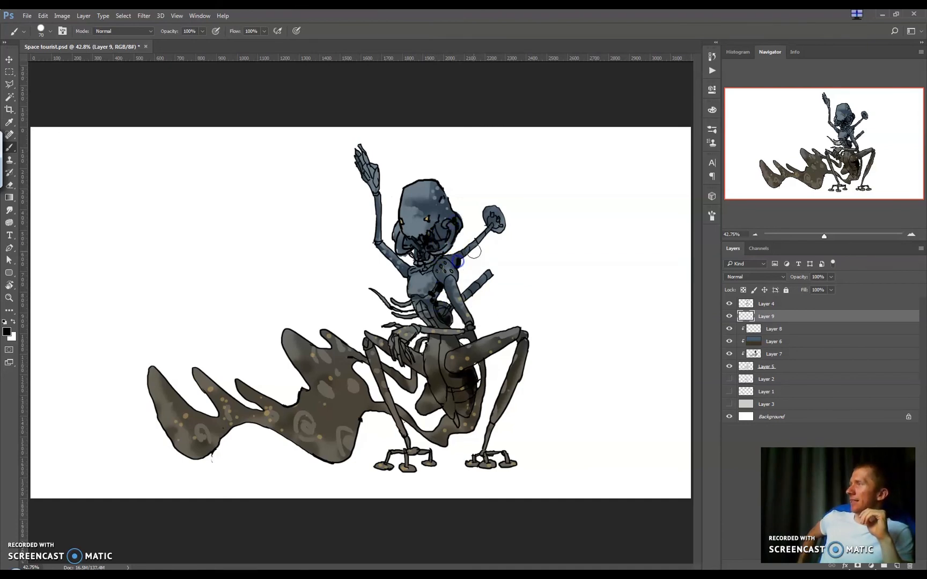
Add a new layer and place it clipped above Layer 8.
left_click(756, 369)
key("ctrl+shift+n")
key("Return")
left_click_drag(792, 369, 786, 323)
Paint black shadows on Layer 10 along the back appendage, waist, rear of the abdomen and the outer edge of the bent leg.
mouse_move(498, 291)
left_mouse_down()
mouse_move(472, 296)
mouse_move(496, 275)
left_mouse_up()
left_click_drag(451, 317, 451, 313)
mouse_move(484, 350)
left_mouse_down()
mouse_move(468, 334)
mouse_move(493, 358)
left_mouse_up()
left_click_drag(485, 400, 477, 424)
left_click_drag(528, 339, 529, 366)
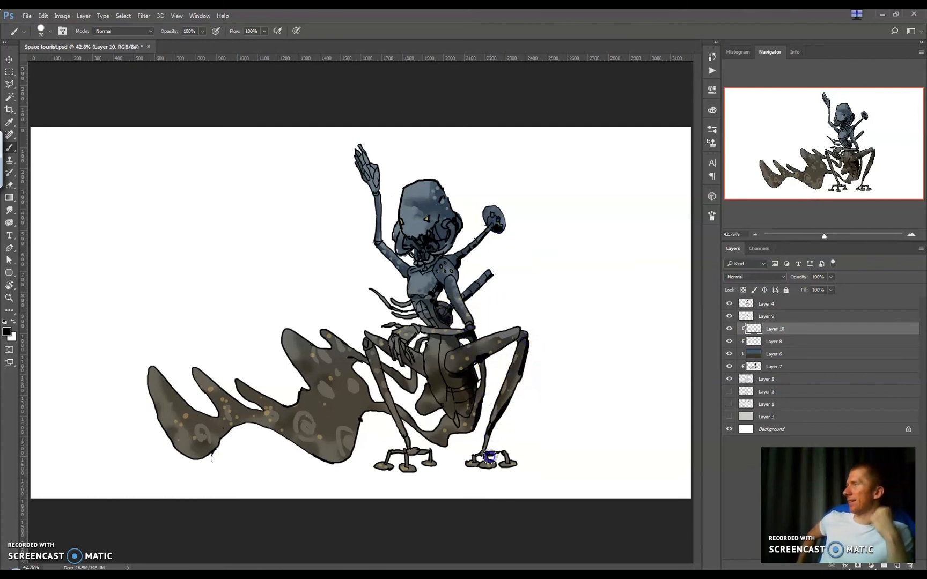
Show the grey backdrop Layer 3, reduce the brush size to 40 and erase stray colour beside the jaw on Layer 5.
left_click(729, 417)
key("bracketleft")
key("bracketleft")
key("bracketleft")
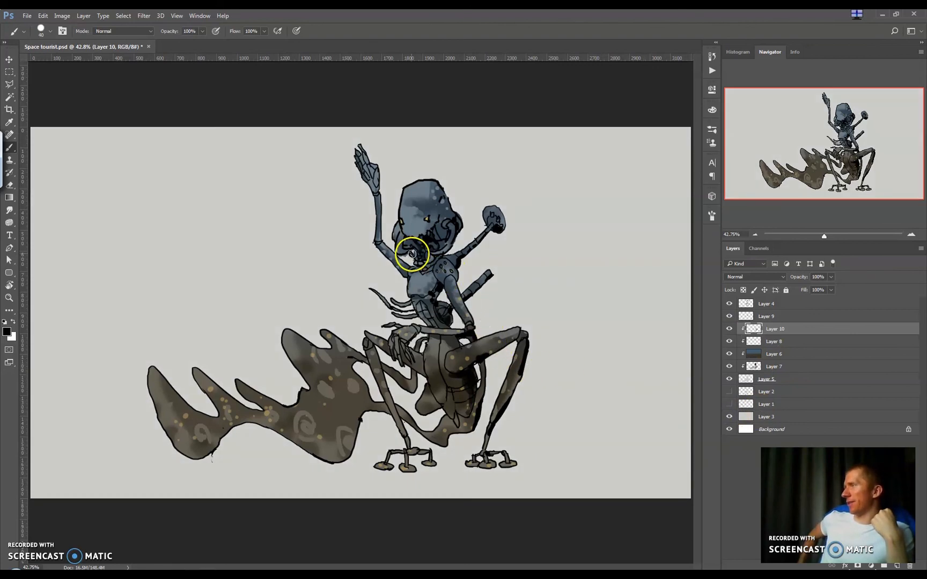
left_click(761, 379)
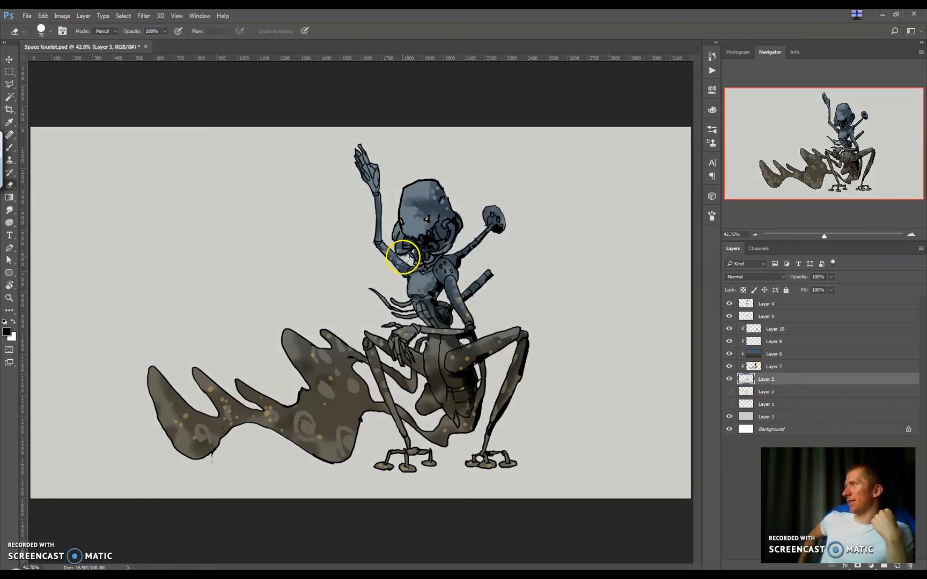
Darken the torso's side, the abdomen's seam and the area under the resting hand with black on Layer 10.
left_click(772, 329)
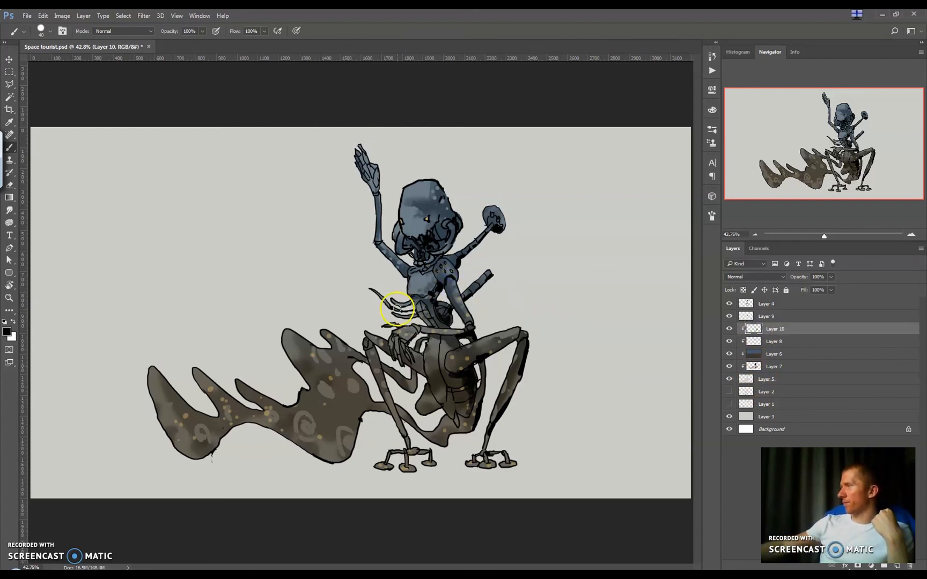
mouse_move(421, 308)
left_mouse_down()
mouse_move(466, 352)
mouse_move(432, 324)
mouse_move(451, 364)
mouse_move(443, 408)
mouse_move(431, 388)
mouse_move(444, 381)
mouse_move(431, 392)
mouse_move(464, 421)
mouse_move(447, 418)
mouse_move(445, 381)
left_mouse_up()
mouse_move(456, 416)
left_mouse_down()
mouse_move(475, 435)
mouse_move(456, 428)
left_mouse_up()
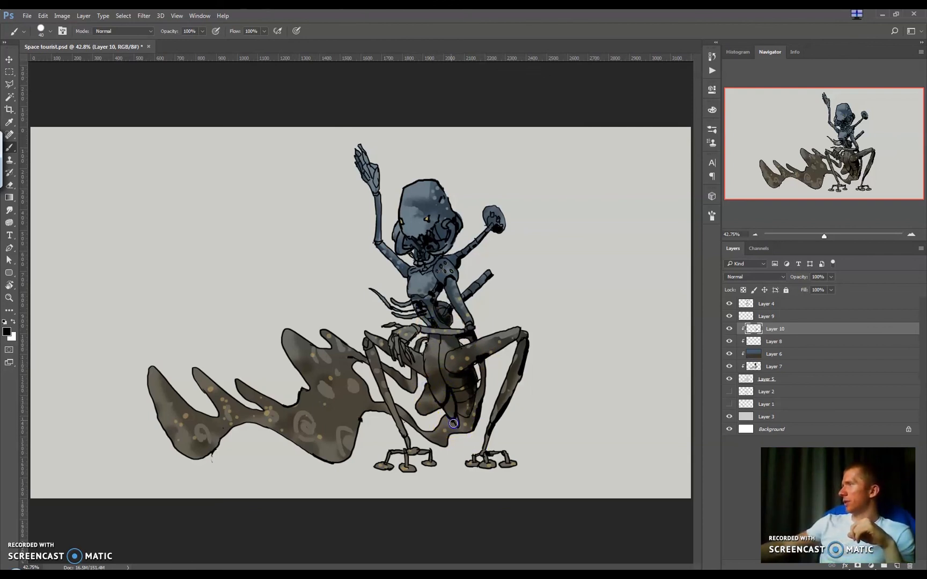
left_click(444, 343)
mouse_move(409, 359)
left_mouse_down()
mouse_move(430, 333)
mouse_move(382, 352)
mouse_move(393, 356)
mouse_move(393, 342)
mouse_move(407, 356)
left_mouse_up()
Clean up the resting hand on Layer 4 and erase stray colour beside the raised arm's elbow on Layer 5.
left_click(776, 341)
left_click(410, 335)
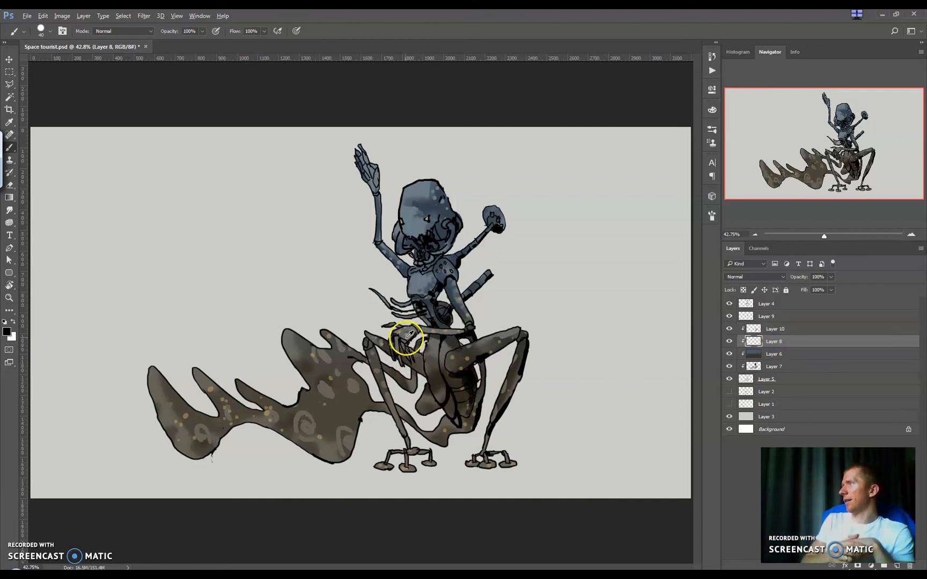
left_click(761, 304)
key("e")
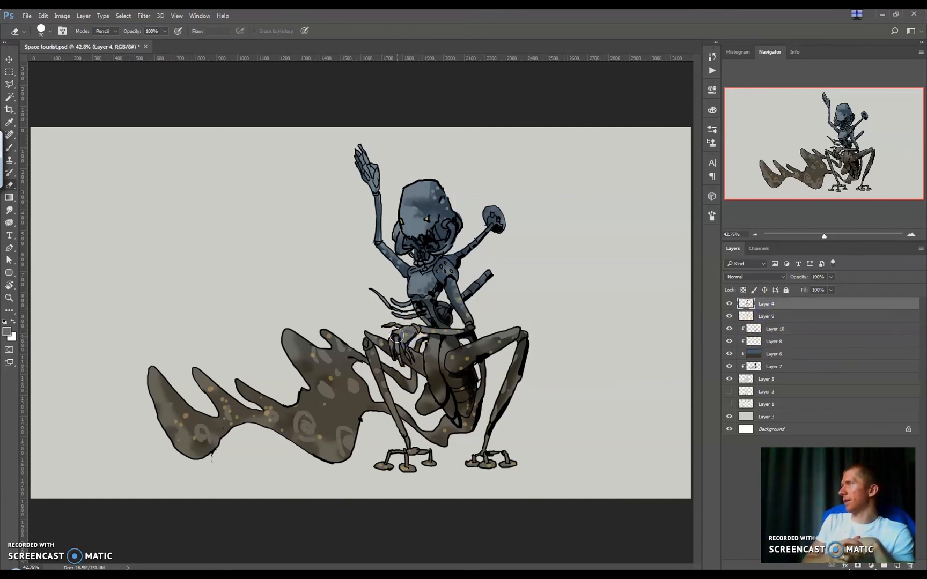
left_click(750, 378)
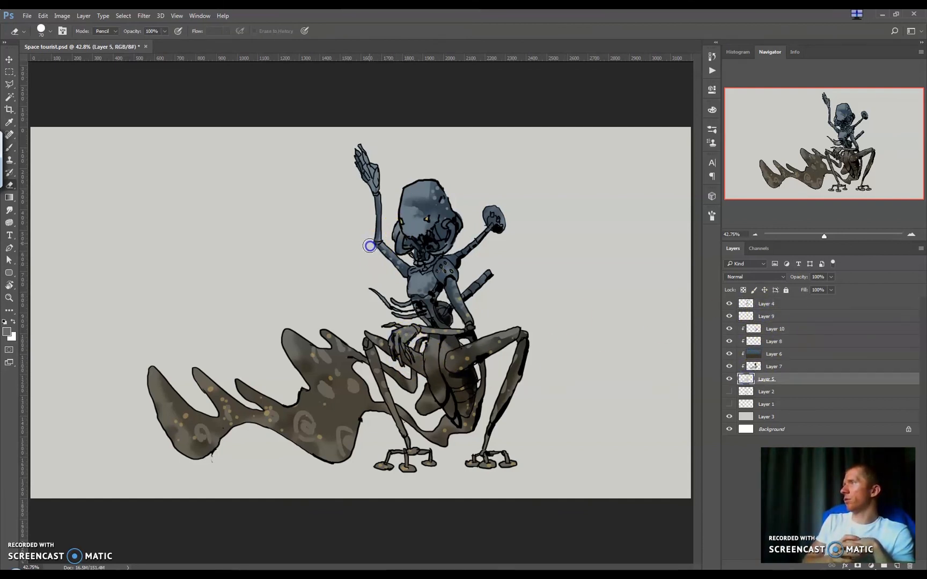
Strengthen the outline at the back of the skull on Layer 4 with default black and reduce the brush size to 15.
left_click(767, 303)
key("d")
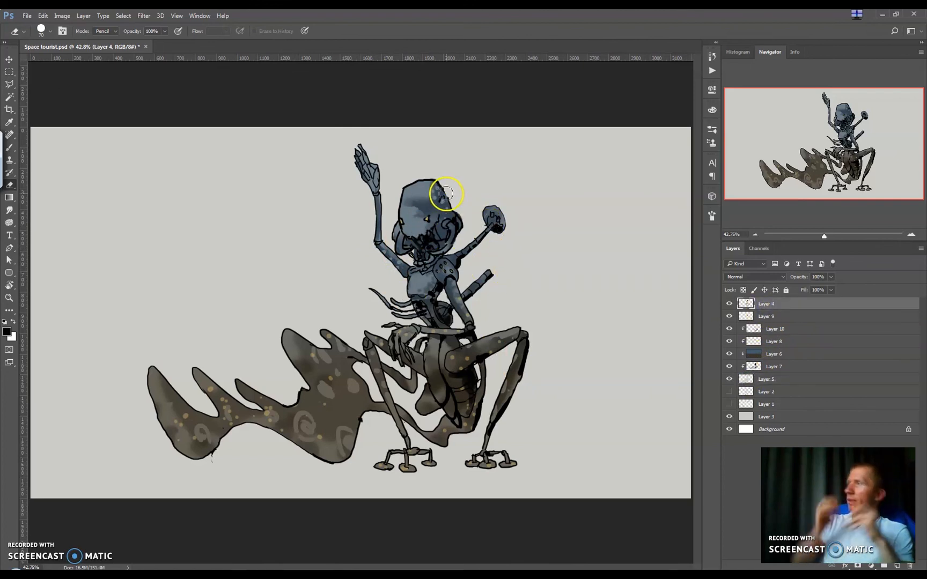
key("b")
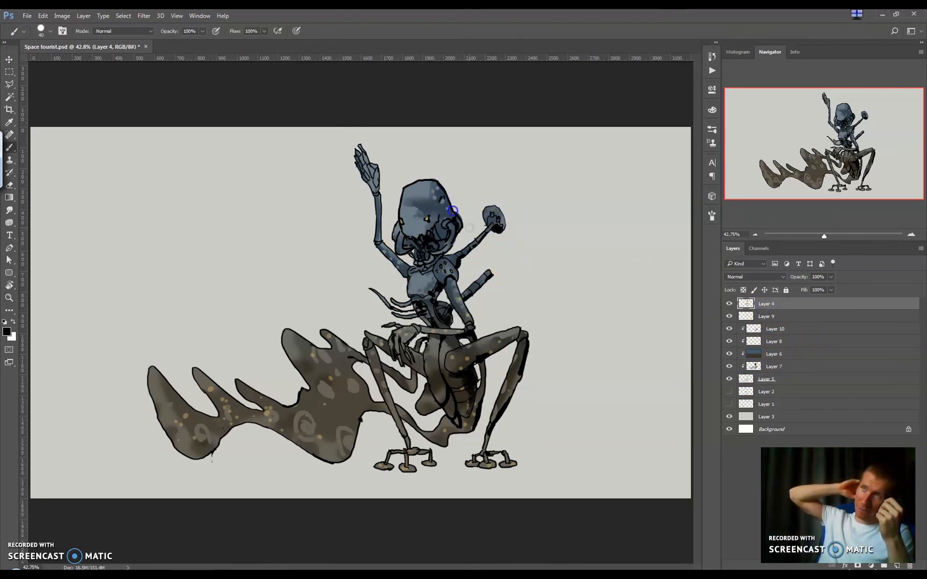
mouse_move(460, 221)
left_mouse_down()
mouse_move(463, 231)
mouse_move(466, 223)
left_mouse_up()
key("e")
key("b")
key("bracketleft")
key("bracketleft")
key("bracketleft")
key("bracketleft")
key("bracketleft")
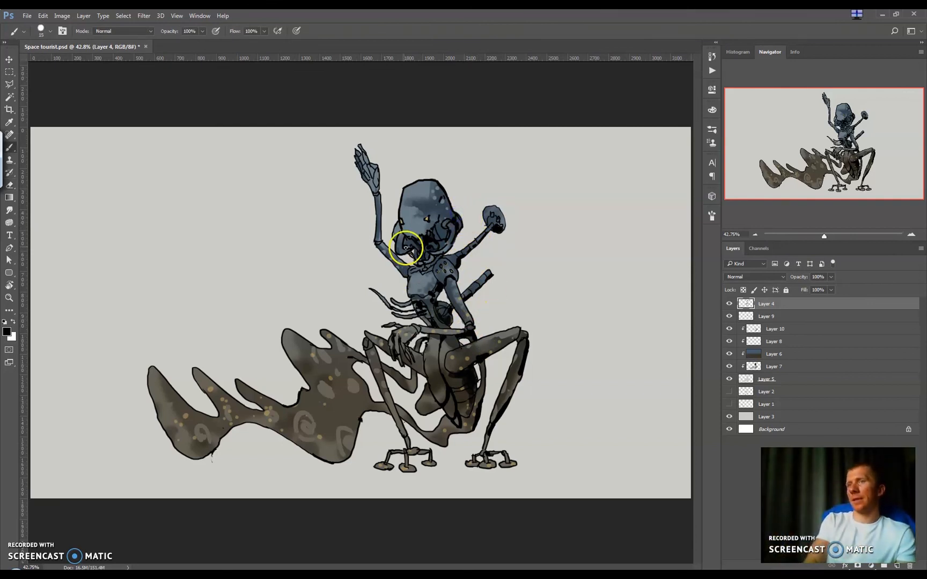